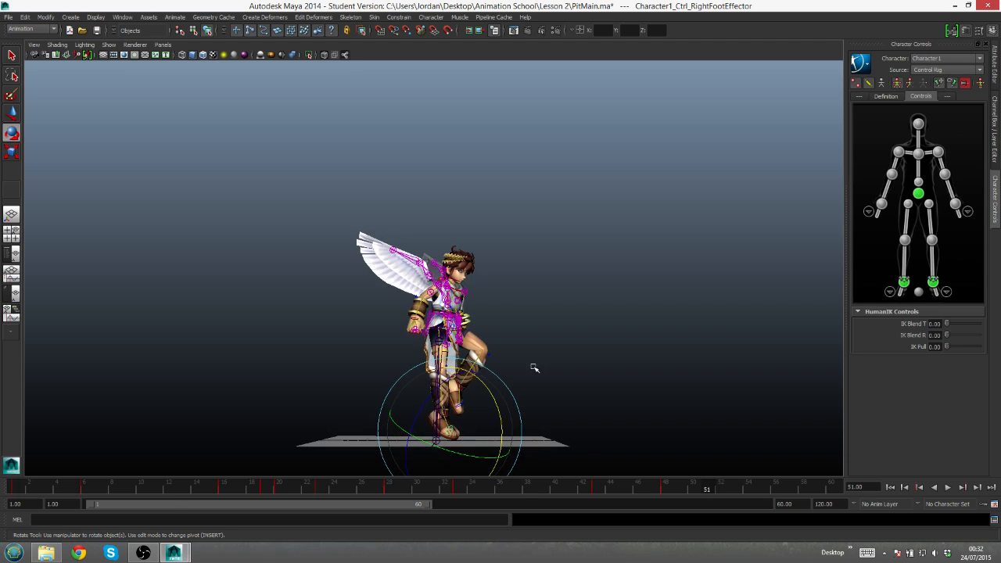
# - At frame 51, move the right ankle effector slightly backward and lower the raised left ankle effector toward the ground
pyautogui.click(905, 286)
pyautogui.press('w')
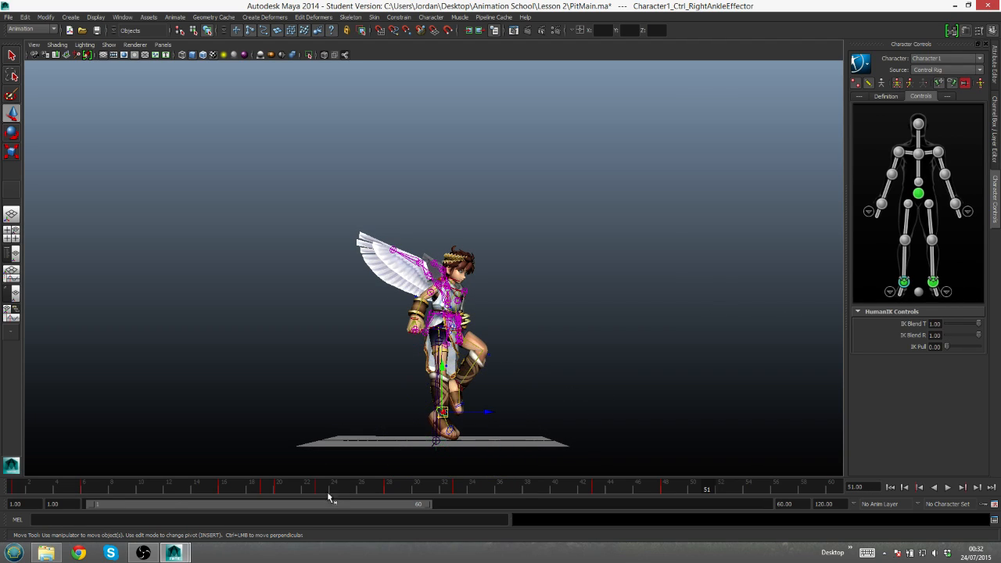
pyautogui.moveTo(486, 413); pyautogui.dragTo(484, 414)
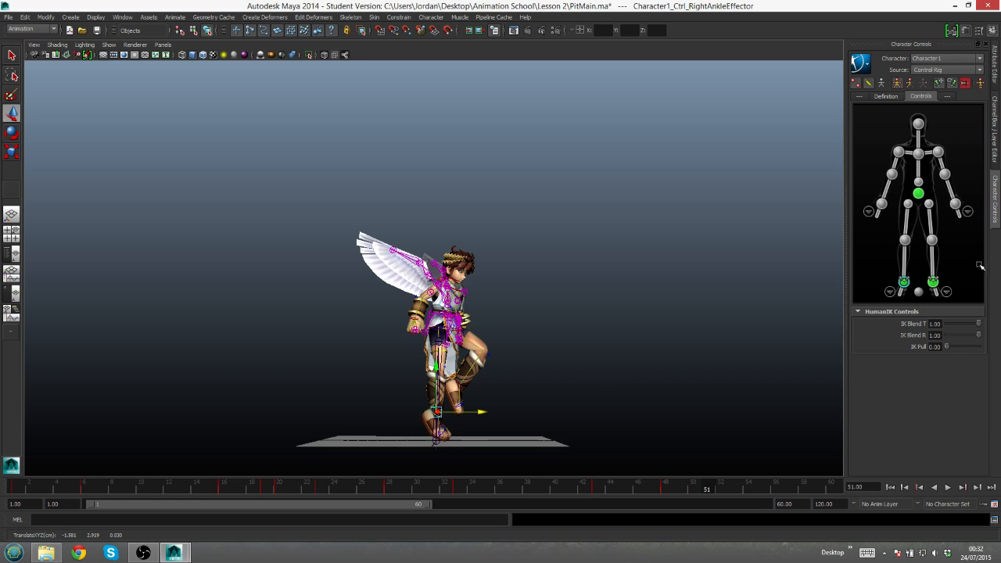
pyautogui.click(934, 282)
pyautogui.moveTo(459, 344); pyautogui.dragTo(461, 361)
pyautogui.keyDown('alt'); pyautogui.moveTo(490, 329); pyautogui.dragTo(490, 327); pyautogui.keyUp('alt')
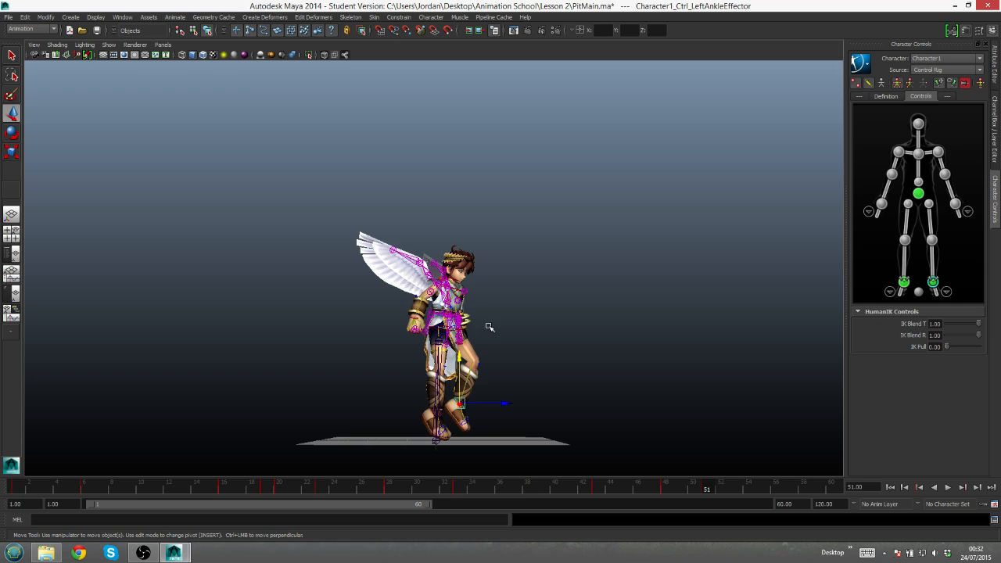
# - Release all pinning, switch the rig to body part mode and rotate the hips effector slightly forward at frame 51
pyautogui.click(918, 194)
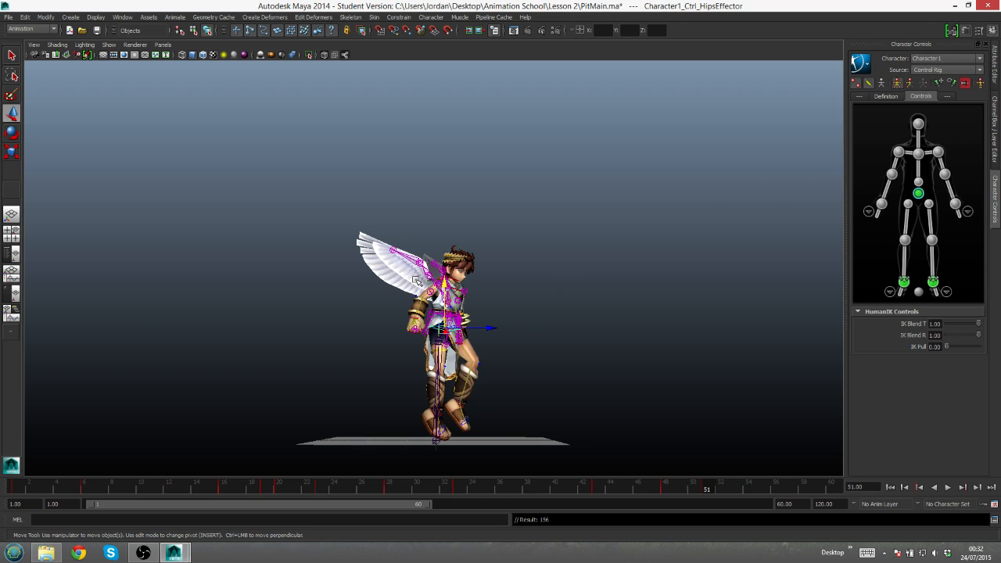
pyautogui.press('e')
pyautogui.moveTo(480, 302); pyautogui.dragTo(487, 299)
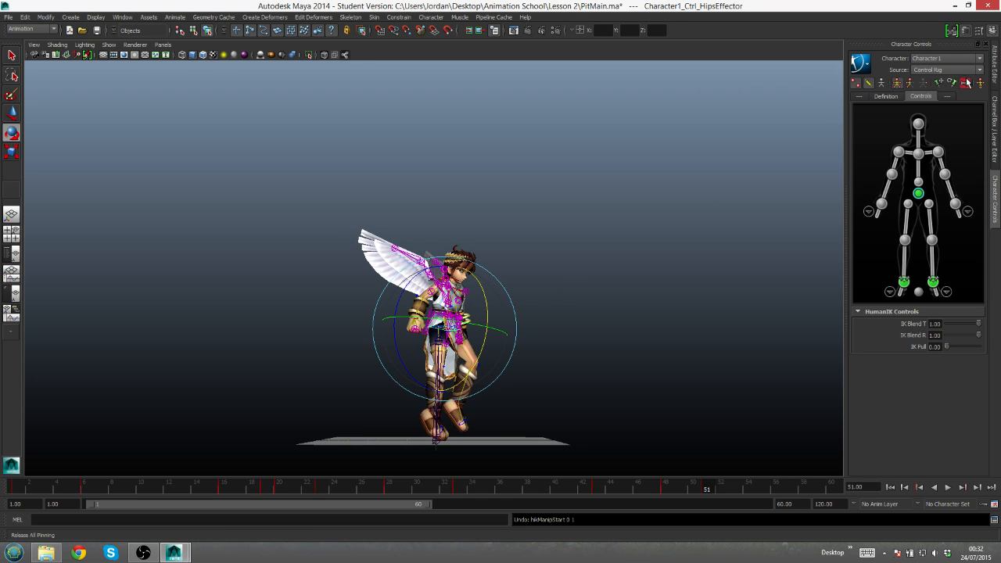
pyautogui.hotkey('ctrl', 'z')
pyautogui.click(909, 88)
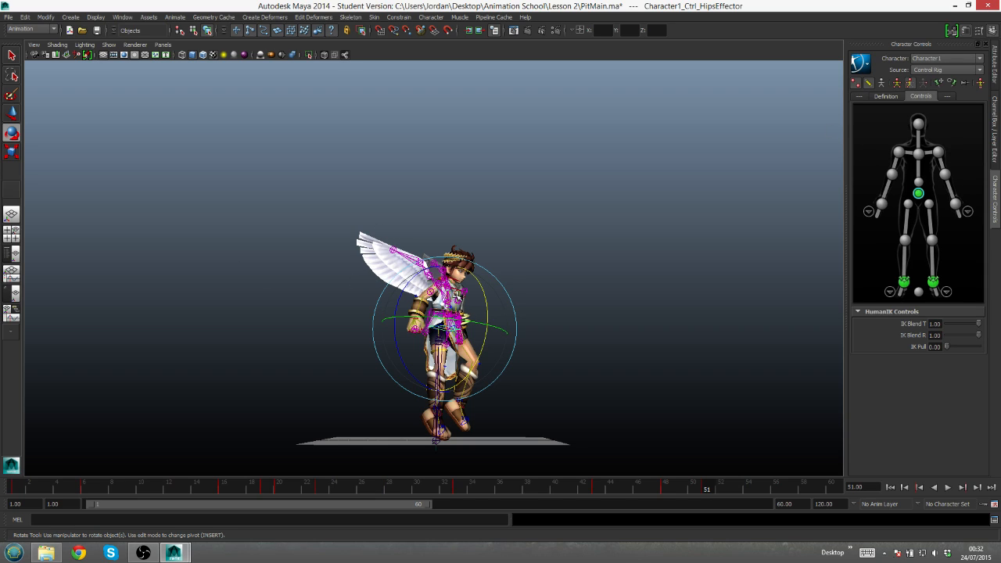
pyautogui.moveTo(471, 302); pyautogui.dragTo(469, 307)
pyautogui.press('w')
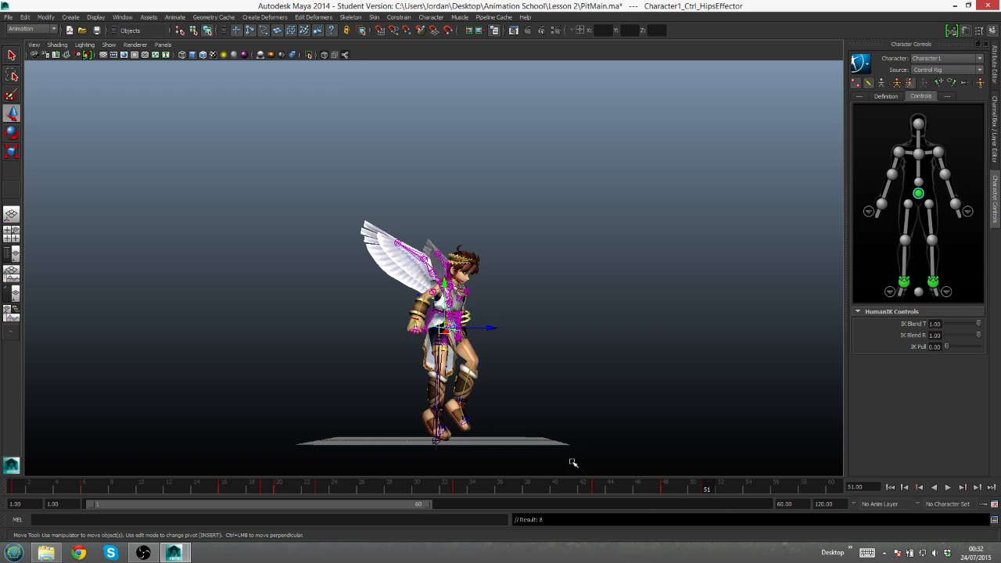
# - Move the right ankle effector further backward at frame 51 and turn the pinning toggle back on
pyautogui.press('q')
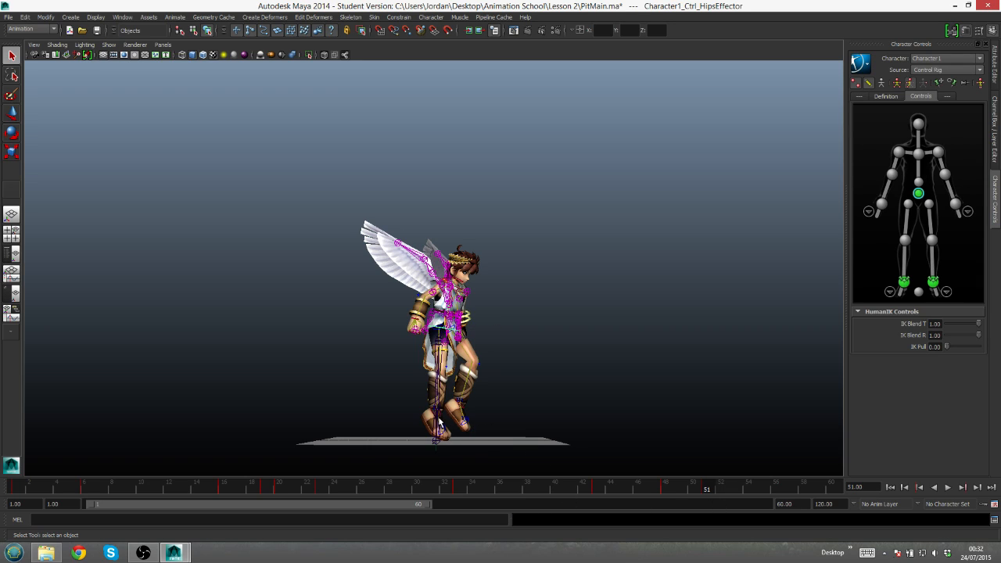
pyautogui.click(441, 420)
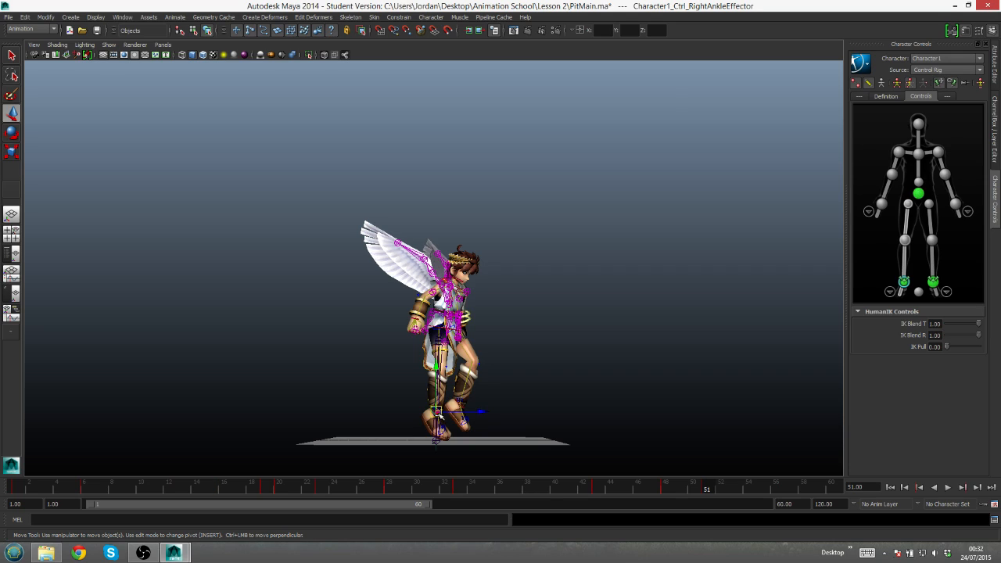
pyautogui.press('w')
pyautogui.moveTo(481, 411); pyautogui.dragTo(475, 417)
pyautogui.click(967, 83)
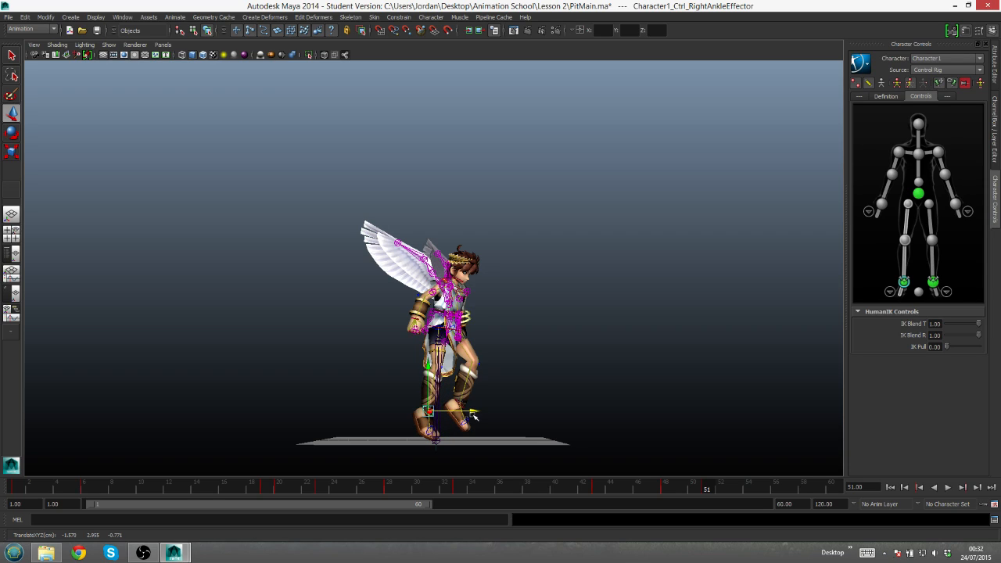
pyautogui.press('q')
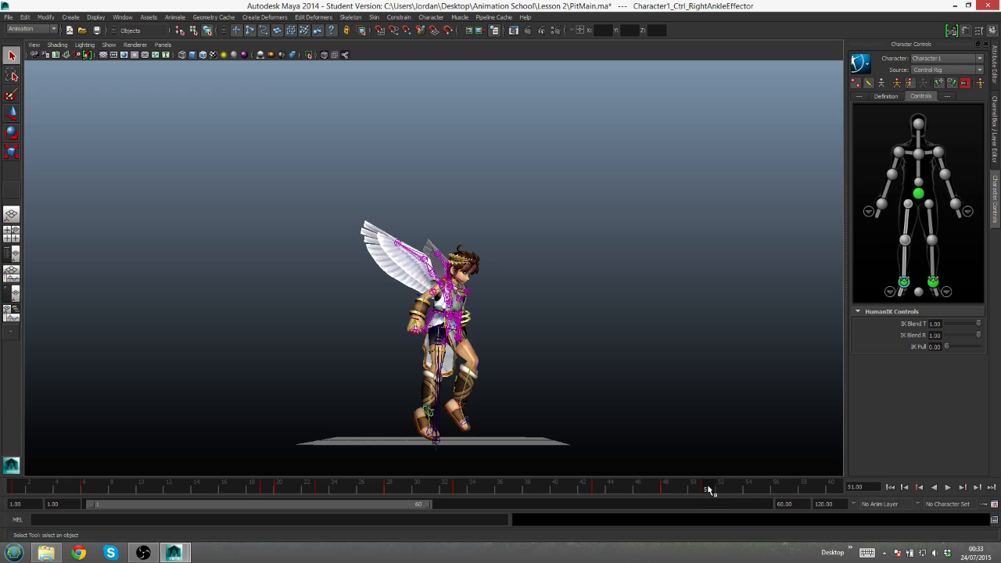
# - Delete the frame 51 keys from the right and left wrist effectors
pyautogui.click(881, 204)
pyautogui.keyDown('shift'); pyautogui.click(957, 205); pyautogui.keyUp('shift')
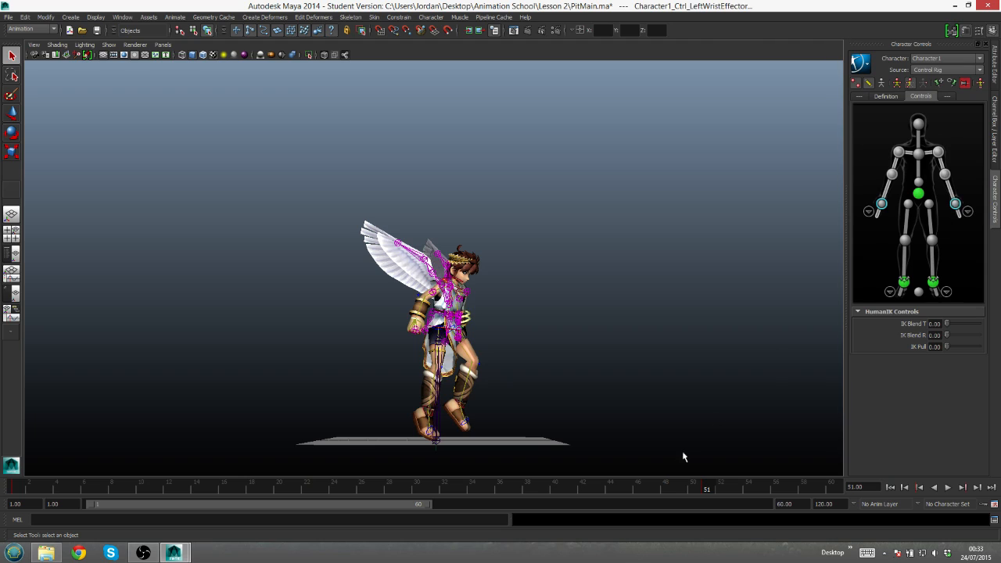
pyautogui.rightClick(707, 486)
pyautogui.click(745, 371)
# - Inspect the timeline keys of the ankle, hips, chest and head effectors
pyautogui.click(904, 285)
pyautogui.click(933, 285)
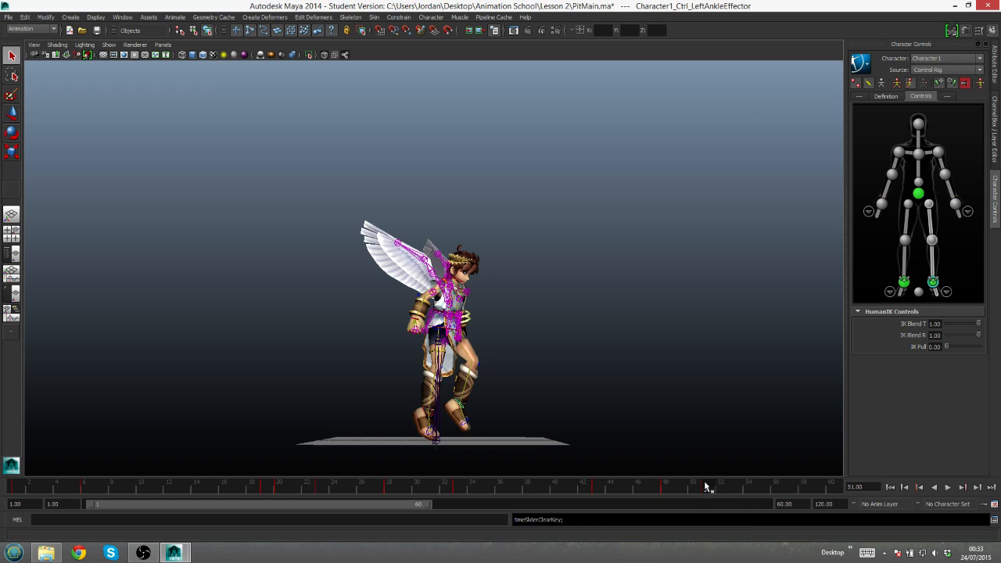
pyautogui.click(905, 282)
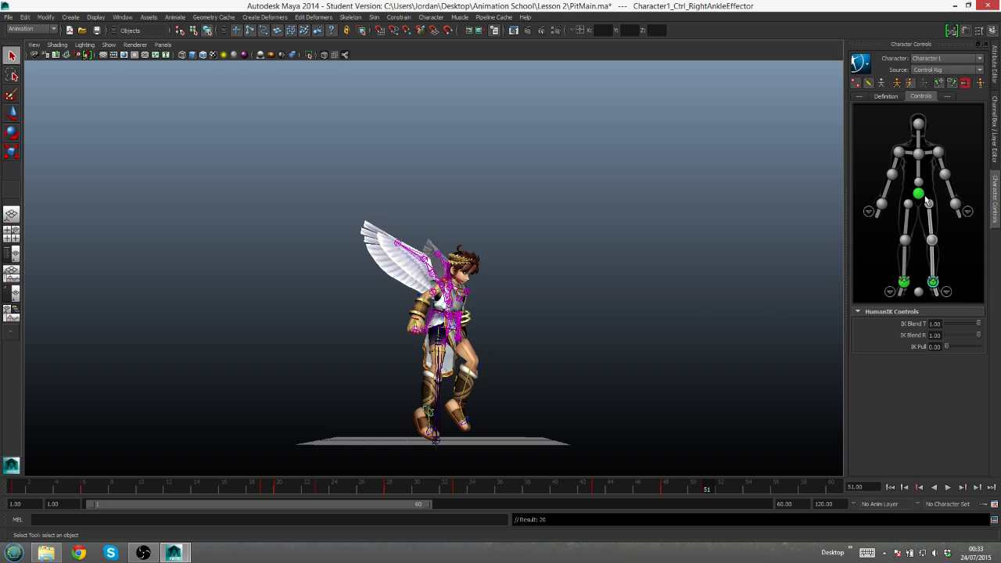
pyautogui.click(919, 195)
pyautogui.click(921, 155)
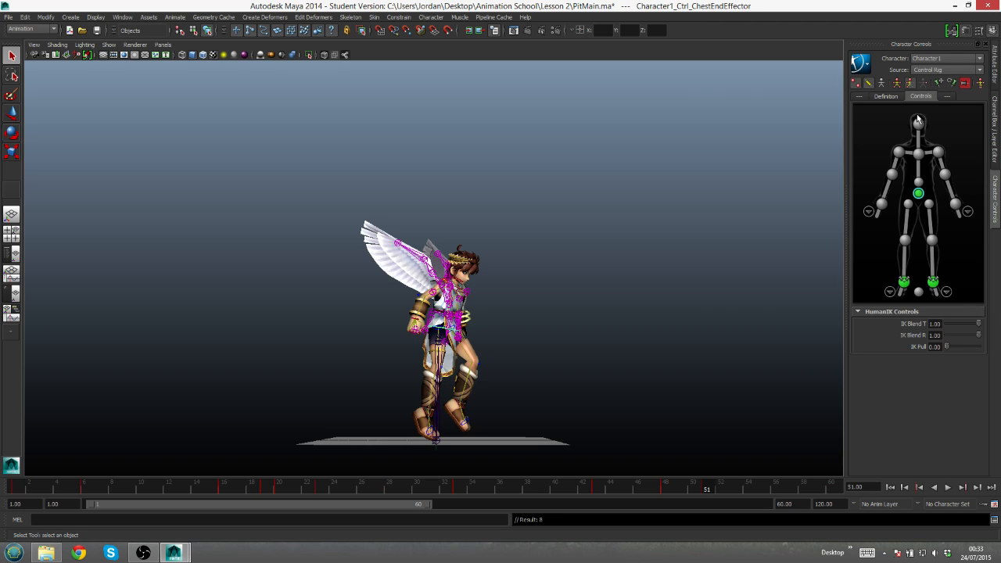
pyautogui.click(919, 122)
pyautogui.click(920, 154)
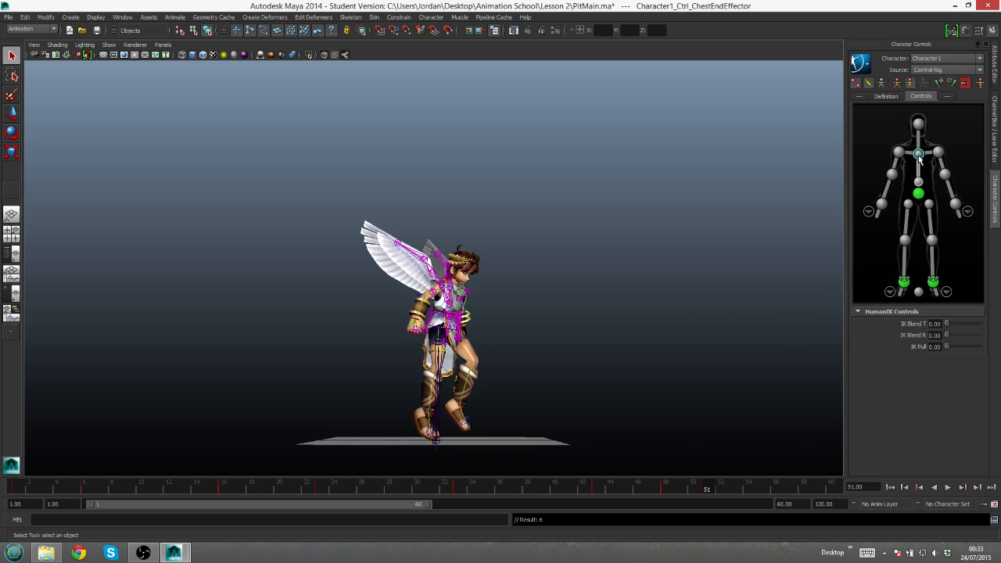
# - At frame 48, move the right ankle effector backward and key it, then compare the pose at frame 51
pyautogui.moveTo(691, 492); pyautogui.dragTo(664, 494)
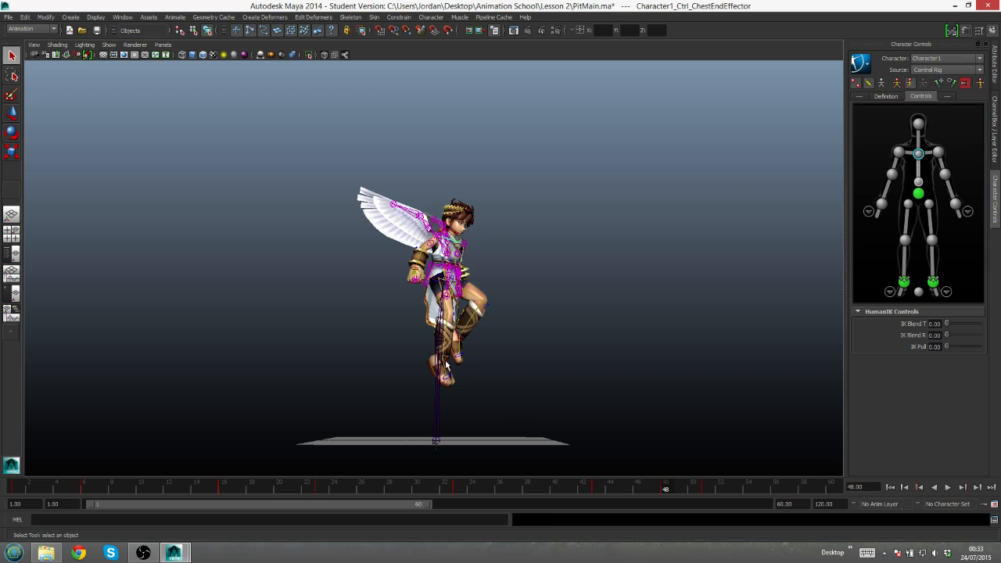
pyautogui.click(445, 366)
pyautogui.press('w')
pyautogui.moveTo(481, 364)
pyautogui.mouseDown()
pyautogui.moveTo(493, 361)
pyautogui.moveTo(479, 364)
pyautogui.mouseUp()
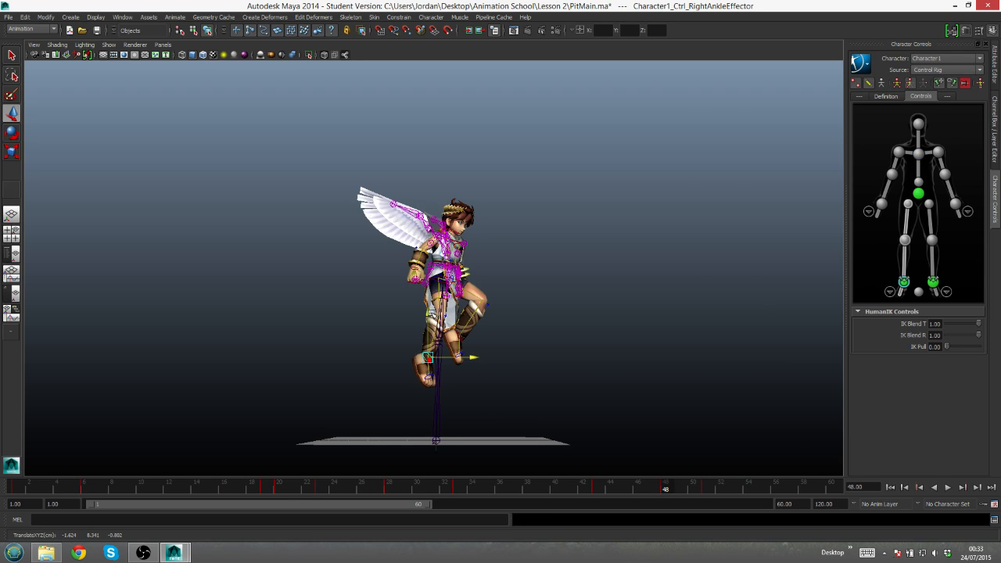
pyautogui.press('s')
pyautogui.click(704, 489)
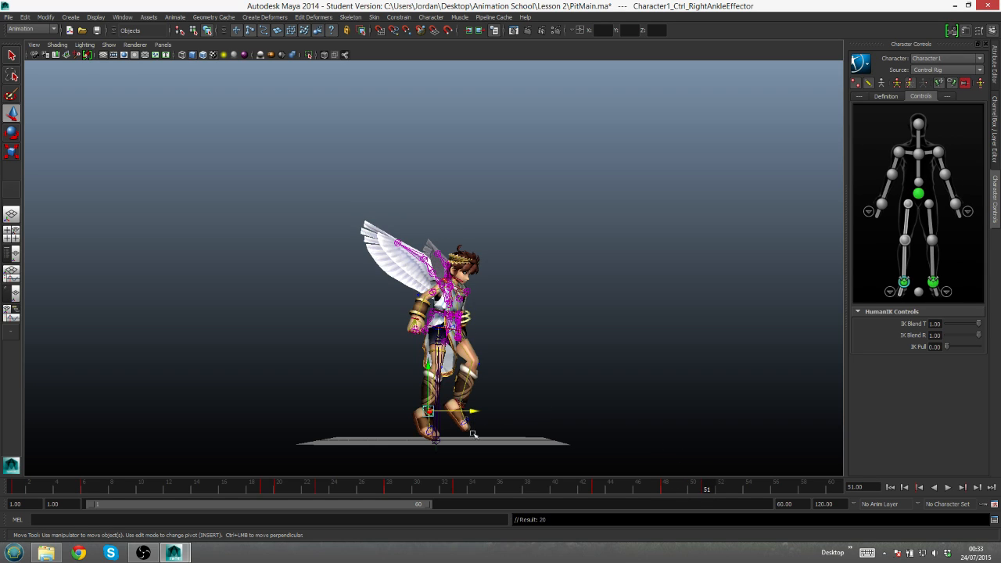
# - Scrub through the animation and play it from the first frame, reviewing the jump and landing from different angles
pyautogui.moveTo(693, 492); pyautogui.dragTo(348, 488)
pyautogui.click(891, 487)
pyautogui.click(947, 487)
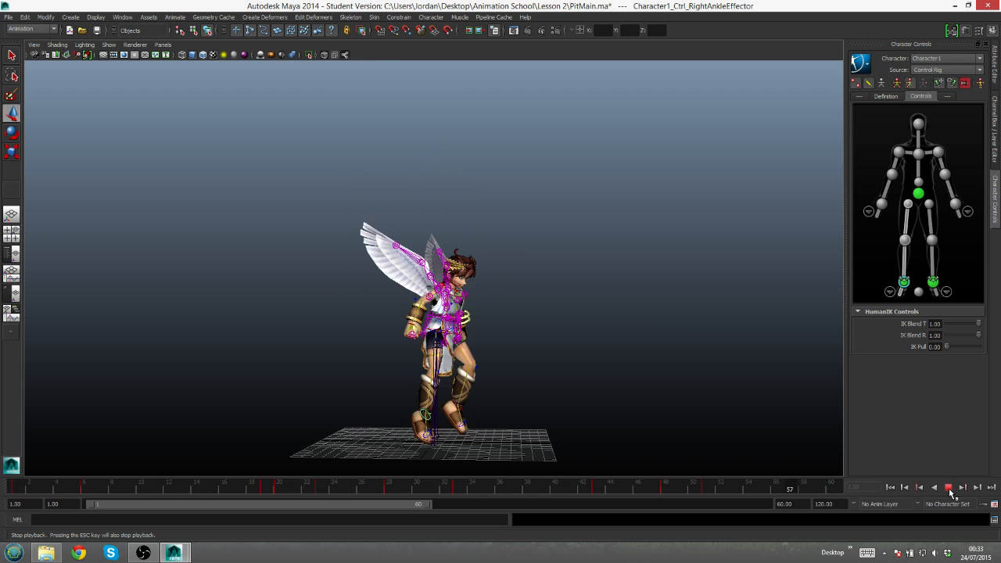
pyautogui.keyDown('alt'); pyautogui.moveTo(330, 209); pyautogui.dragTo(375, 246); pyautogui.keyUp('alt')
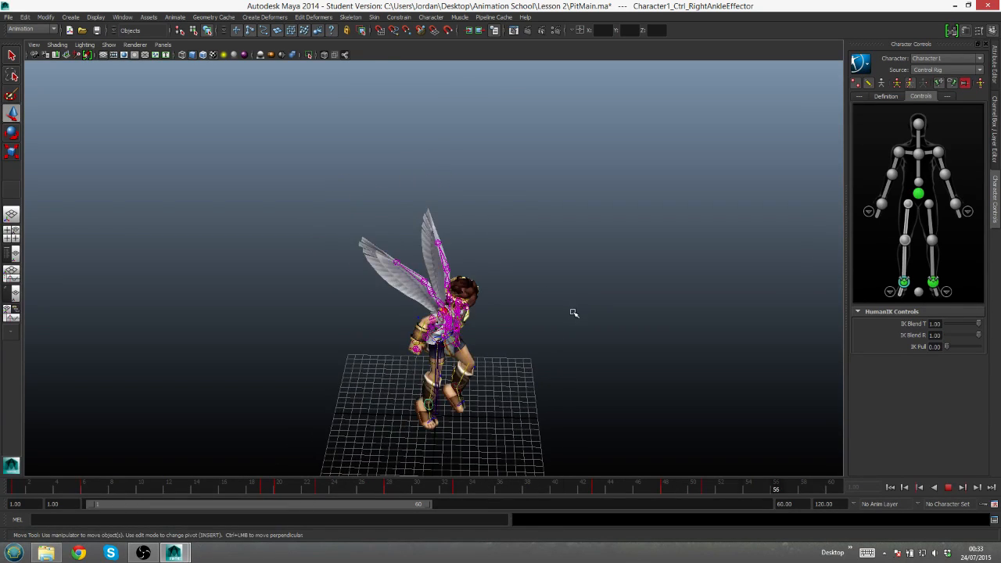
pyautogui.press('[')
pyautogui.click(948, 487)
# - Try to copy the right ankle effector's key from frame 6 and paste it at frame 53
pyautogui.moveTo(695, 494); pyautogui.dragTo(725, 486)
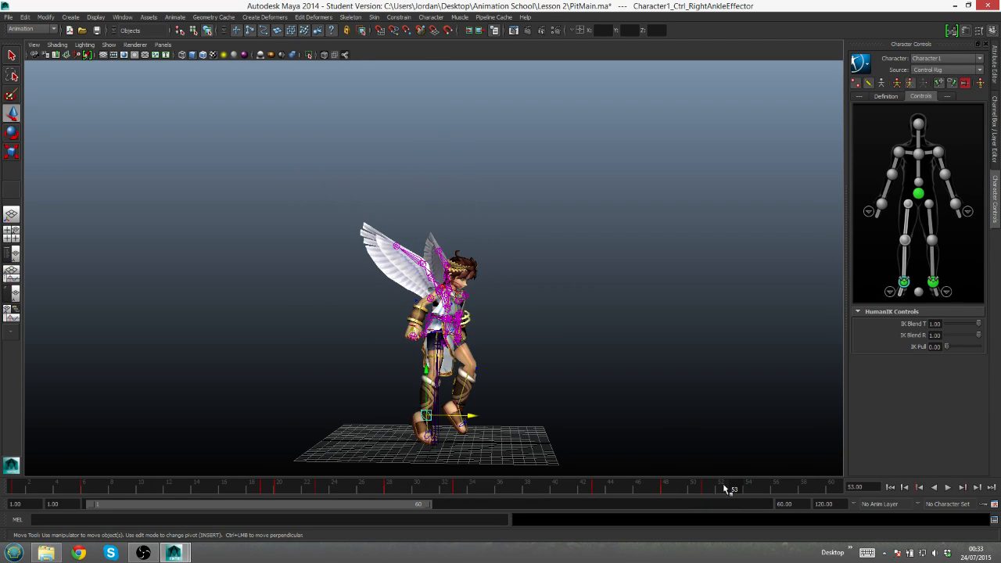
pyautogui.click(84, 491)
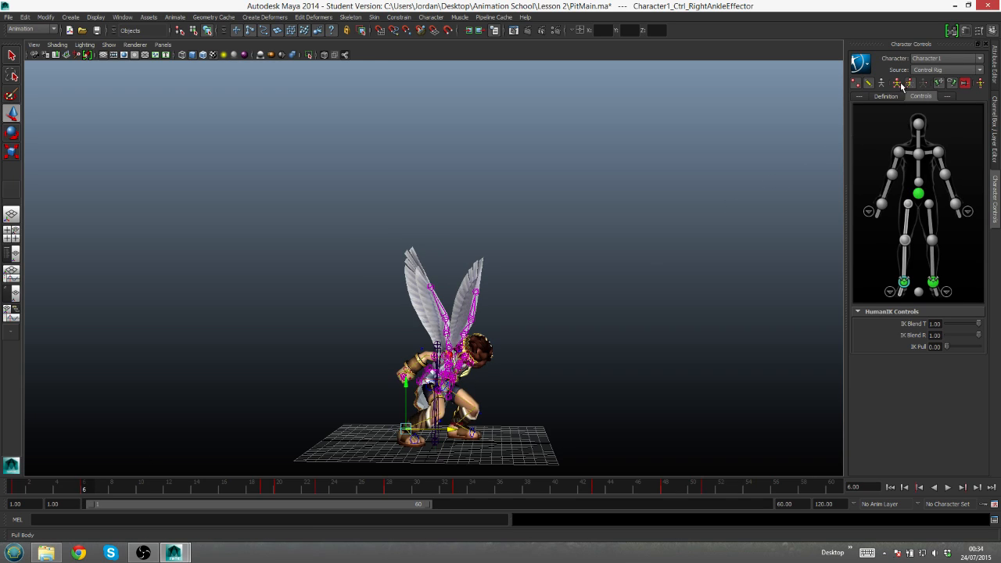
pyautogui.rightClick(92, 482)
pyautogui.click(102, 356)
pyautogui.moveTo(708, 488); pyautogui.dragTo(736, 486)
pyautogui.rightClick(735, 486)
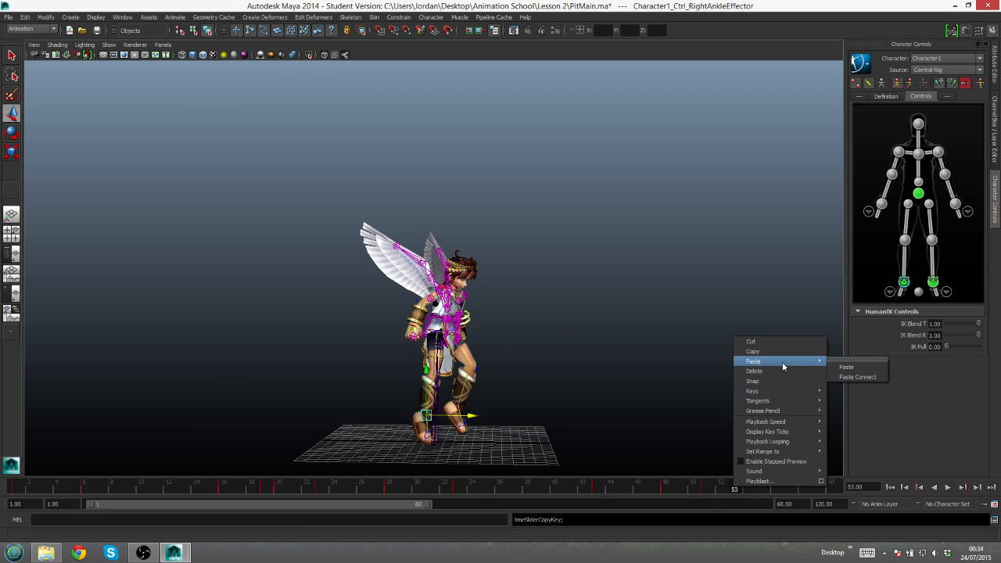
pyautogui.click(845, 363)
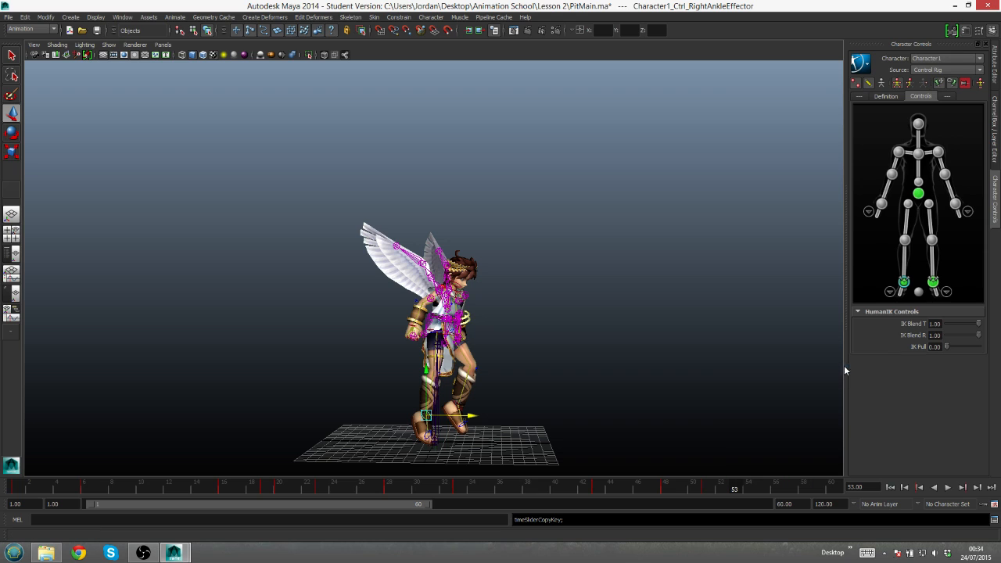
# - Try pasting the frame 6 crouch key of all body controls at frame 53, and undo the paste
pyautogui.keyDown('alt'); pyautogui.moveTo(565, 389); pyautogui.dragTo(640, 380); pyautogui.keyUp('alt')
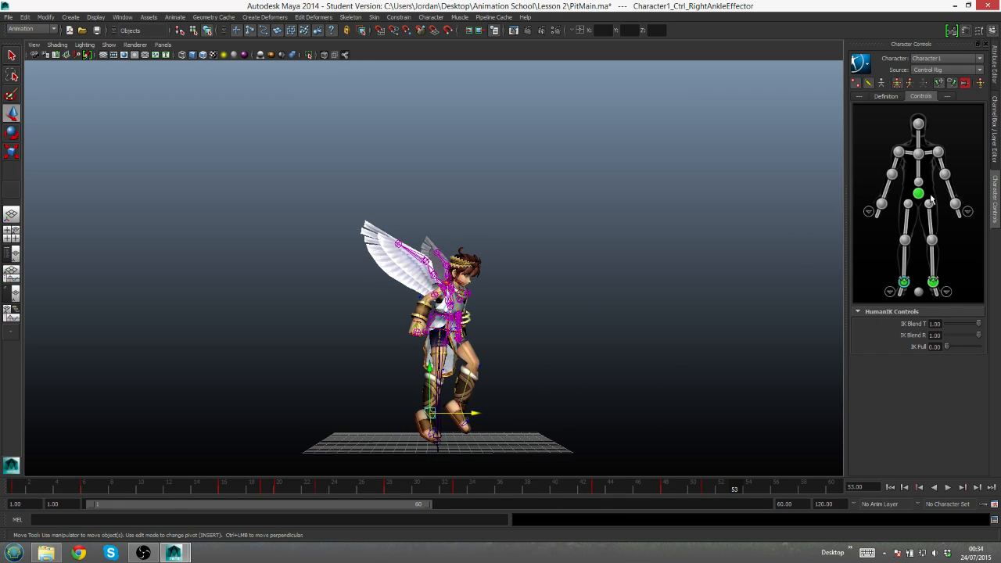
pyautogui.moveTo(859, 111); pyautogui.dragTo(976, 299)
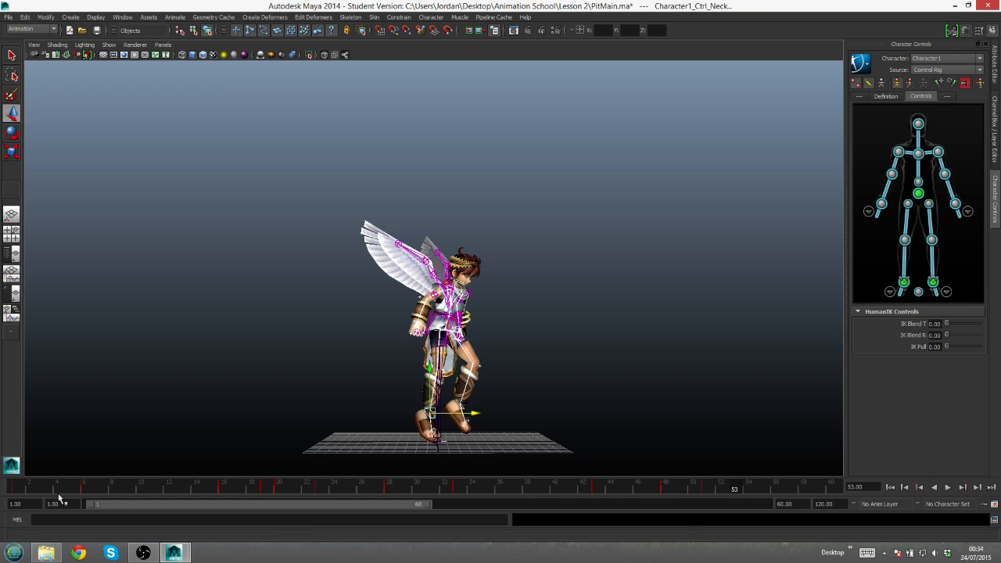
pyautogui.click(83, 490)
pyautogui.rightClick(83, 490)
pyautogui.click(113, 357)
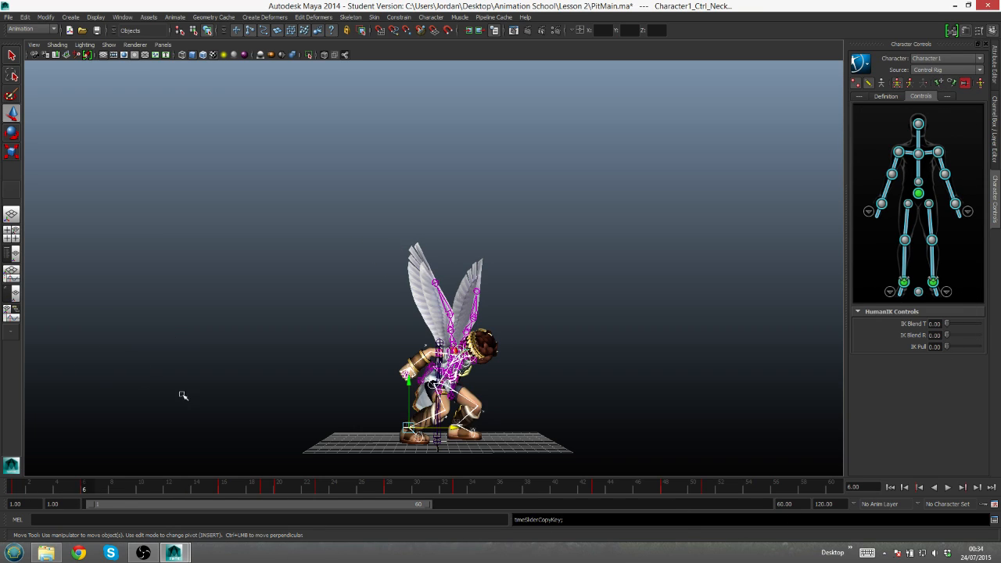
pyautogui.click(735, 489)
pyautogui.rightClick(736, 490)
pyautogui.moveTo(770, 371)
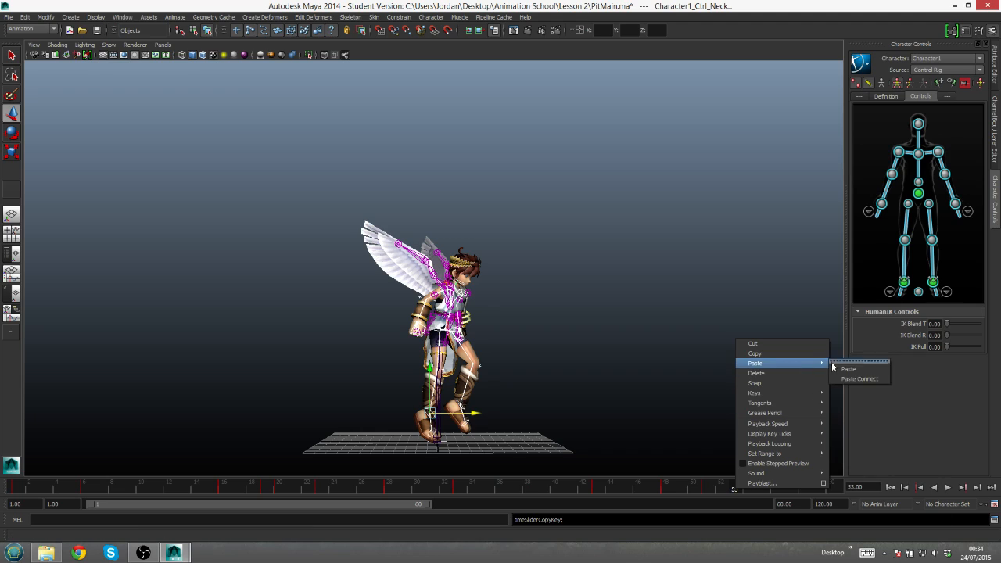
pyautogui.click(844, 368)
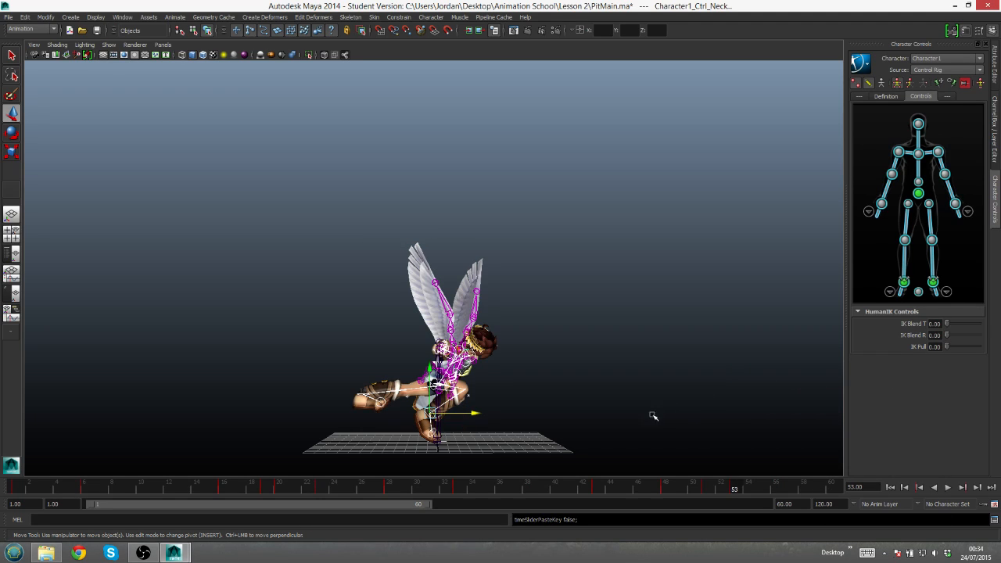
pyautogui.hotkey('ctrl', 'z')
# - Clear the full-body selection, pick the right ankle effector and examine the frame 53 pose from the front and side
pyautogui.press('q')
pyautogui.click(687, 387)
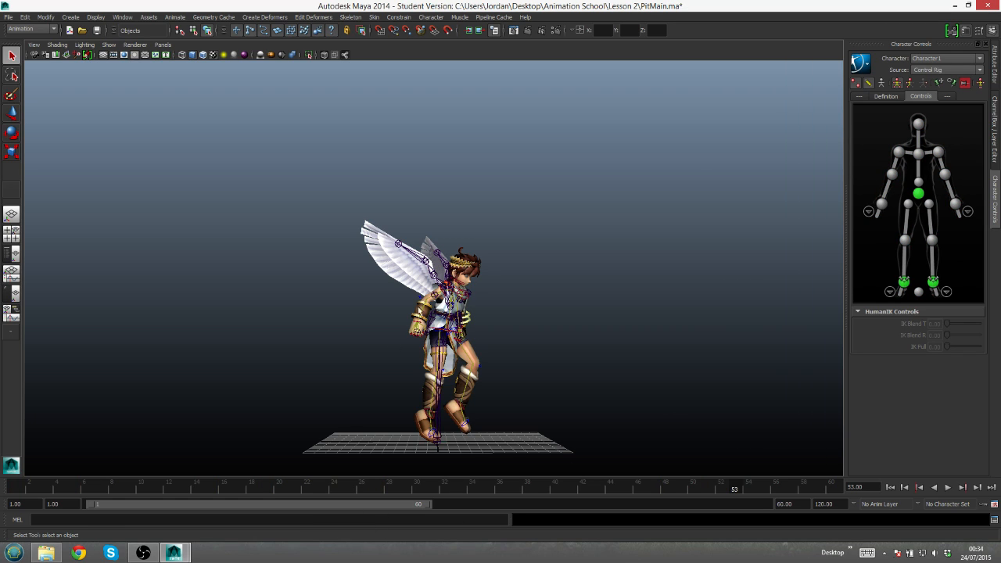
pyautogui.keyDown('alt'); pyautogui.moveTo(467, 297); pyautogui.dragTo(471, 306); pyautogui.keyUp('alt')
pyautogui.click(429, 419)
pyautogui.keyDown('alt'); pyautogui.moveTo(430, 419); pyautogui.dragTo(501, 358); pyautogui.keyUp('alt')
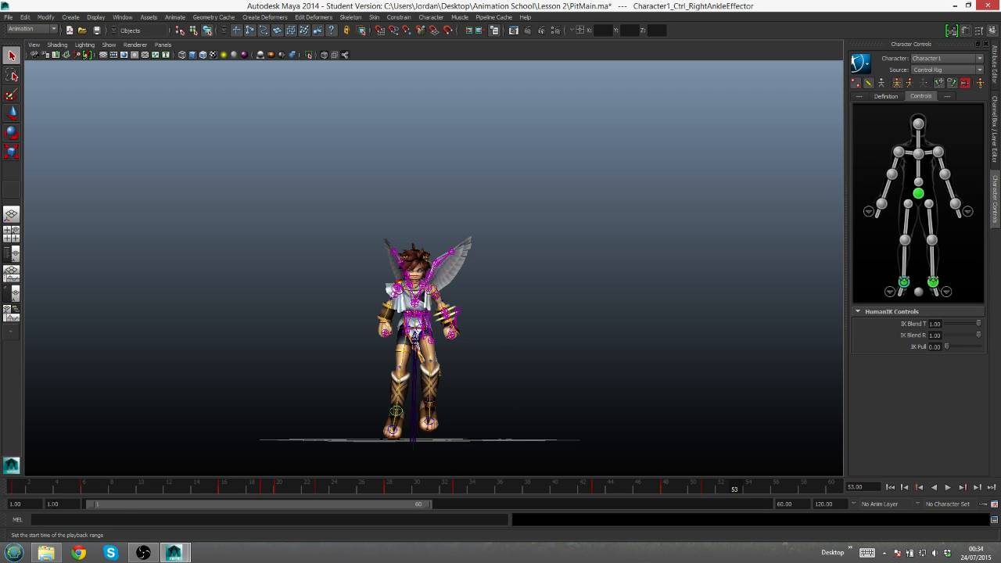
pyautogui.keyDown('alt'); pyautogui.moveTo(625, 313); pyautogui.dragTo(649, 342); pyautogui.keyUp('alt')
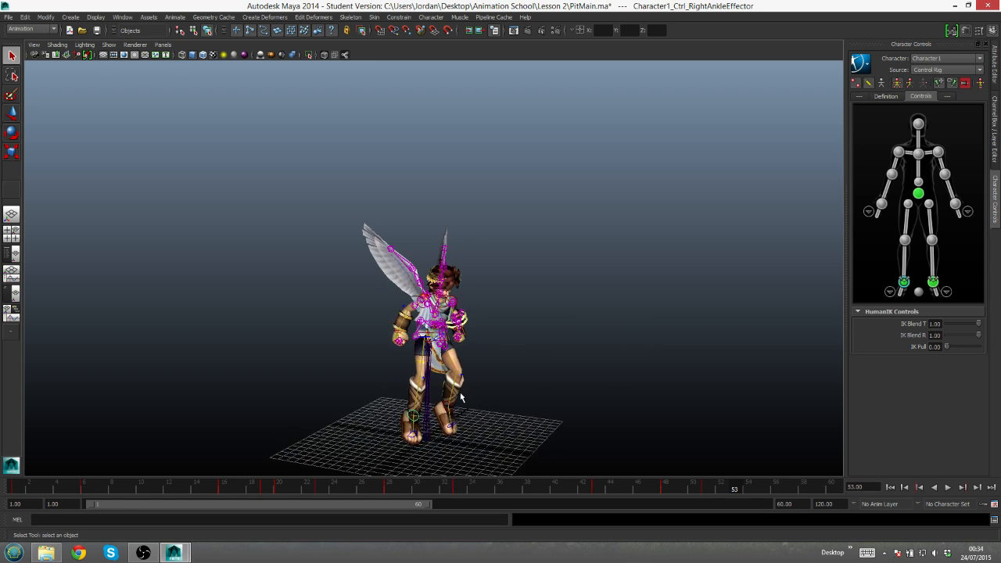
pyautogui.keyDown('alt'); pyautogui.moveTo(534, 345); pyautogui.dragTo(558, 338); pyautogui.keyUp('alt')
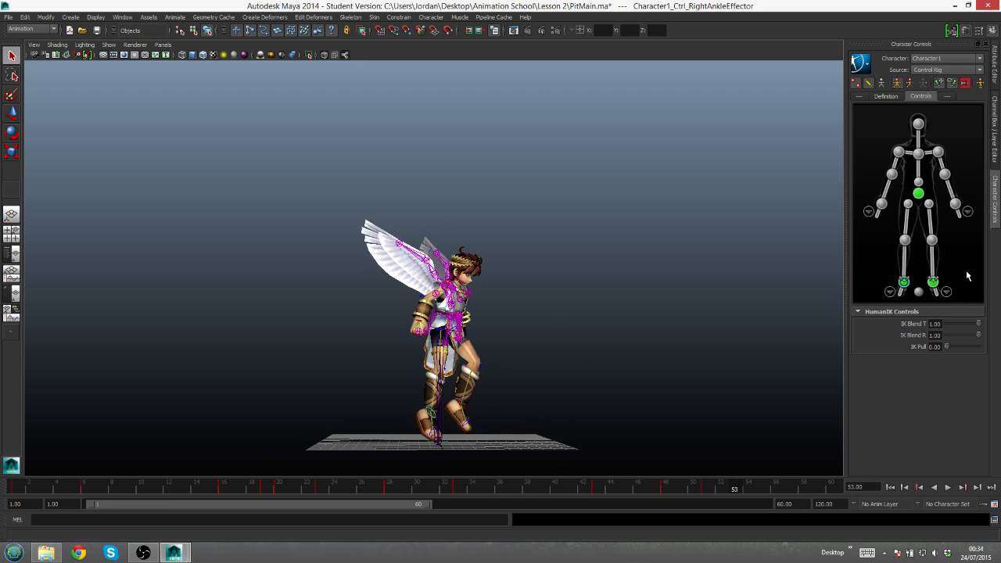
# - Try lowering the hips effector at frame 53 to bend the character into a landing crouch
pyautogui.keyDown('alt'); pyautogui.moveTo(511, 351); pyautogui.dragTo(512, 347); pyautogui.keyUp('alt')
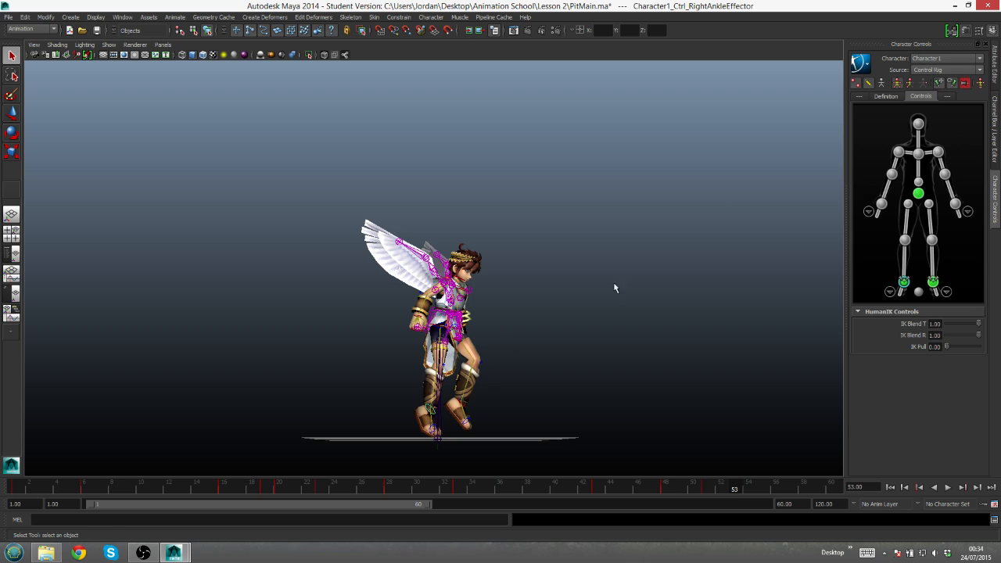
pyautogui.press('w')
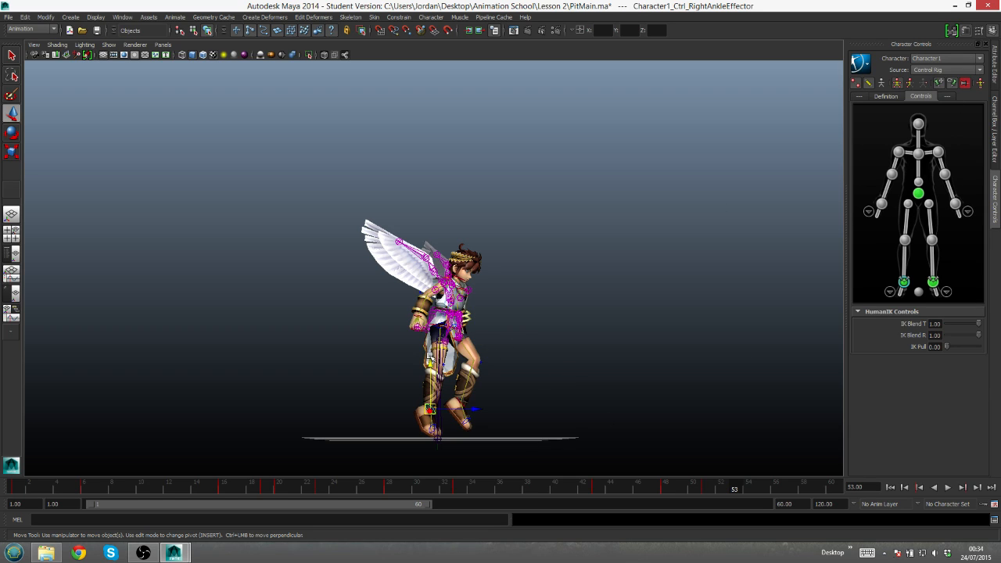
pyautogui.scroll(2, 465, 345)
pyautogui.keyDown('alt'); pyautogui.moveTo(514, 333); pyautogui.dragTo(520, 270); pyautogui.keyUp('alt')
pyautogui.click(918, 194)
pyautogui.moveTo(469, 209); pyautogui.dragTo(468, 254)
pyautogui.press('q')
# - Try moving the right ankle effector down and back at frame 53 and rotating it to plant the foot on the ground
pyautogui.click(452, 381)
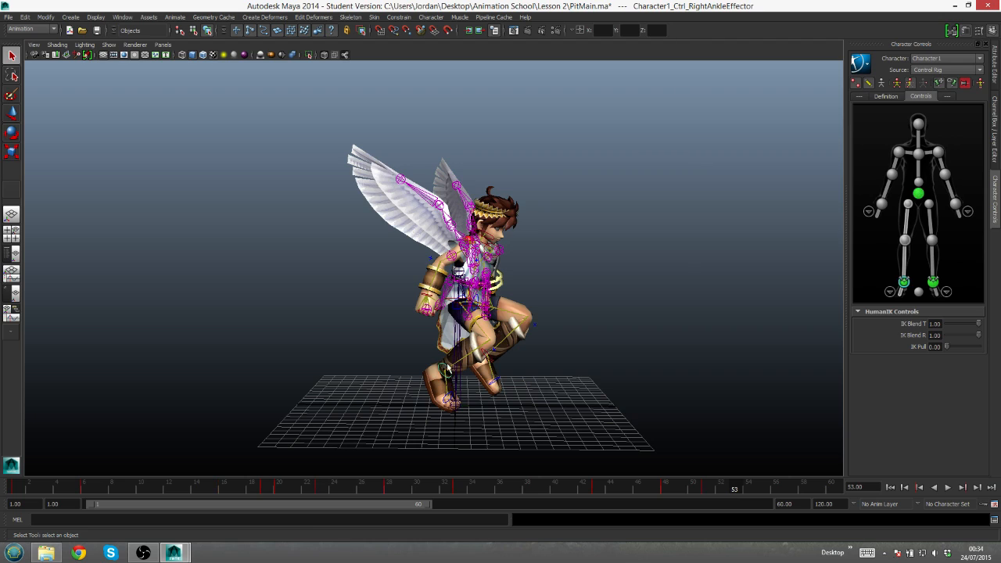
pyautogui.press('w')
pyautogui.moveTo(444, 322); pyautogui.dragTo(442, 345)
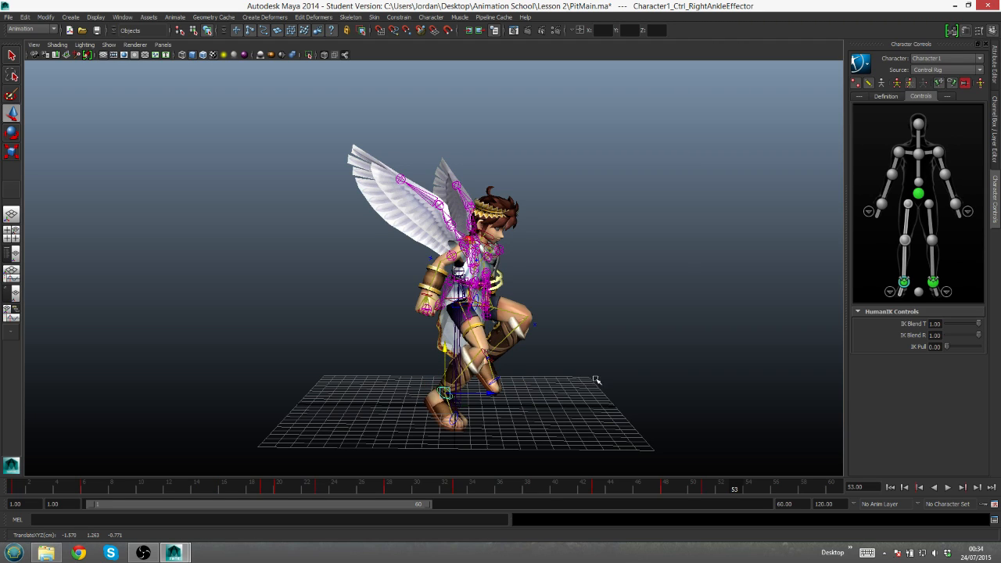
pyautogui.keyDown('alt'); pyautogui.moveTo(595, 383); pyautogui.dragTo(592, 362); pyautogui.keyUp('alt')
pyautogui.press('e')
pyautogui.moveTo(494, 379); pyautogui.dragTo(477, 337)
pyautogui.press('w')
pyautogui.moveTo(489, 380); pyautogui.dragTo(468, 379)
pyautogui.moveTo(423, 338); pyautogui.dragTo(423, 329)
pyautogui.press('e')
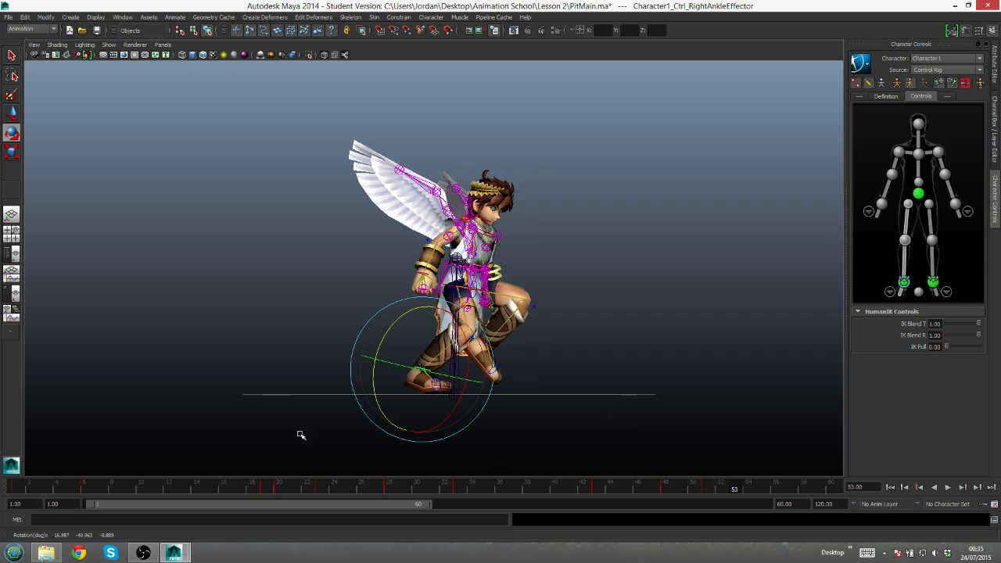
# - Copy the standing pose key from frame 1, extend the playback range to 61, and paste the key at frame 61
pyautogui.click(18, 488)
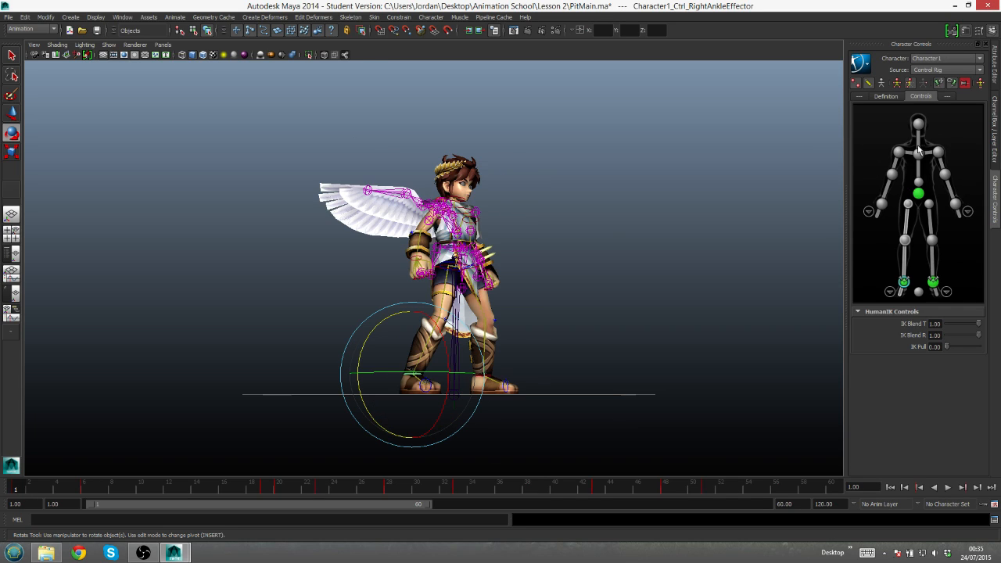
pyautogui.rightClick(22, 489)
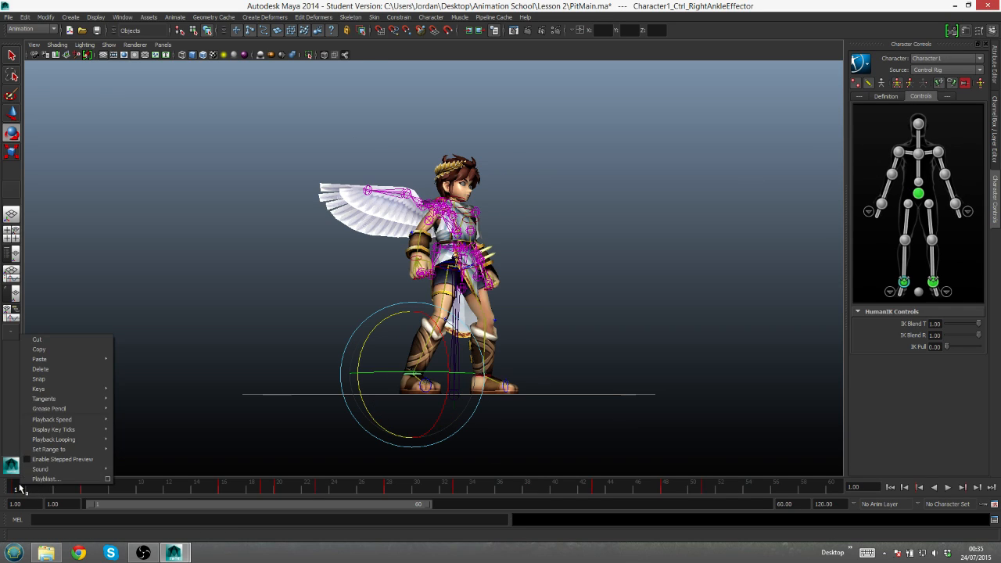
pyautogui.click(47, 349)
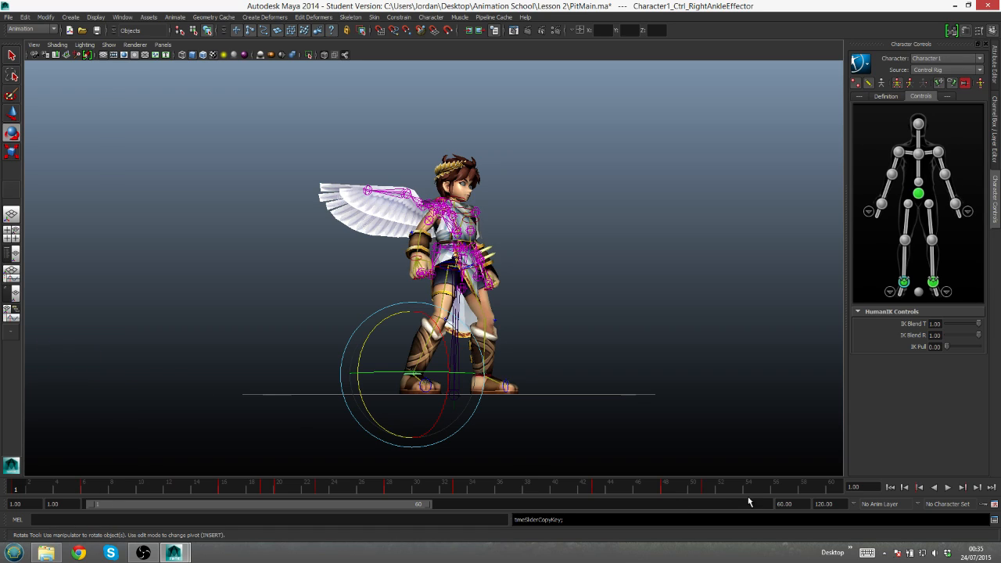
pyautogui.moveTo(430, 509); pyautogui.dragTo(432, 509)
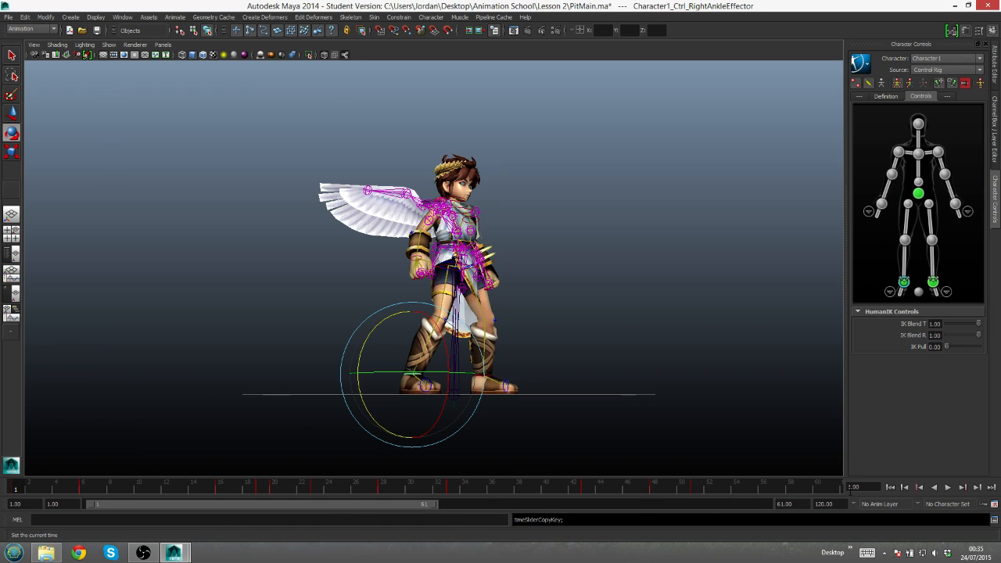
pyautogui.click(834, 487)
pyautogui.rightClick(837, 488)
pyautogui.moveTo(905, 362)
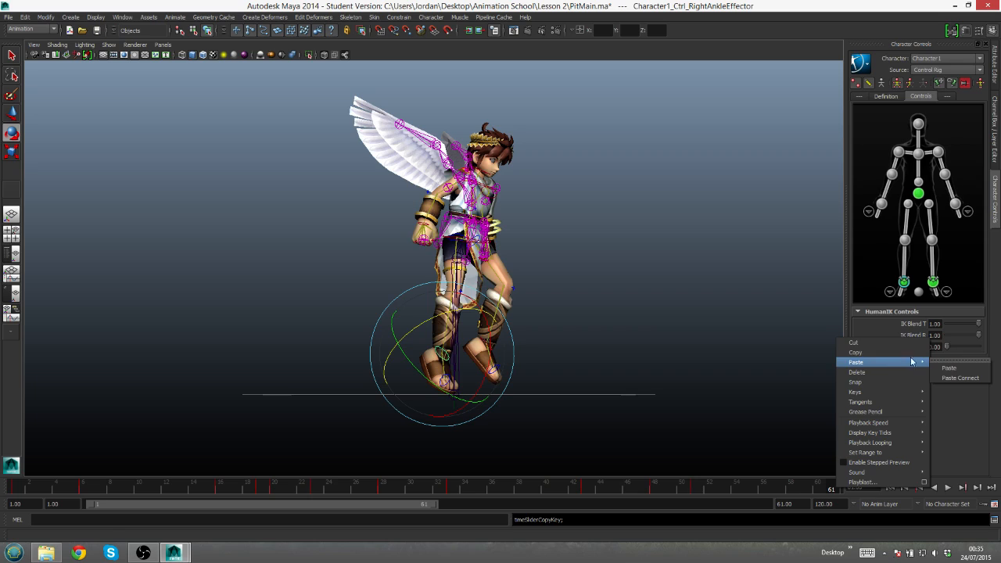
pyautogui.click(944, 369)
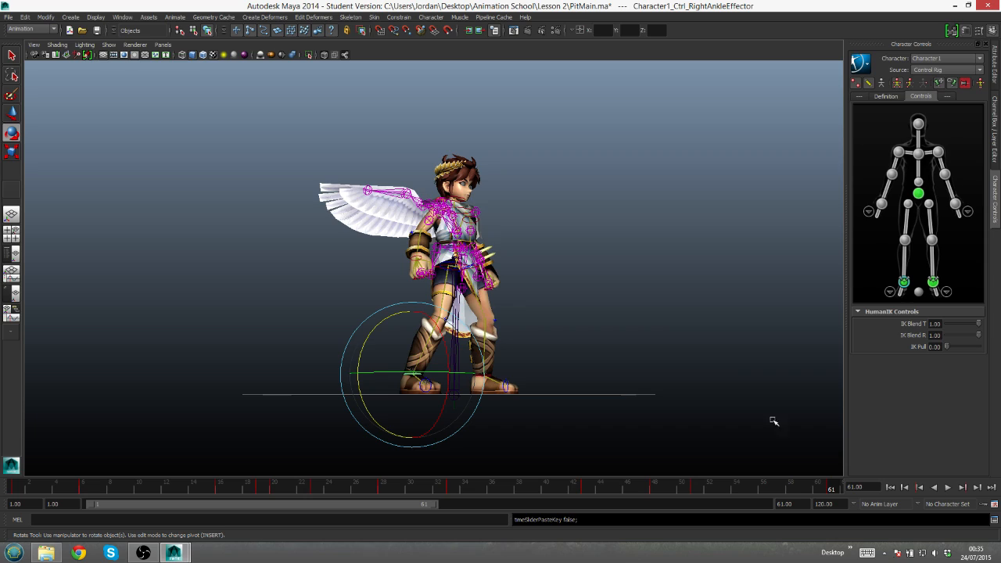
# - Try copying both ankle effectors' key from frame 61 to frame 53, and undo the paste
pyautogui.click(933, 282)
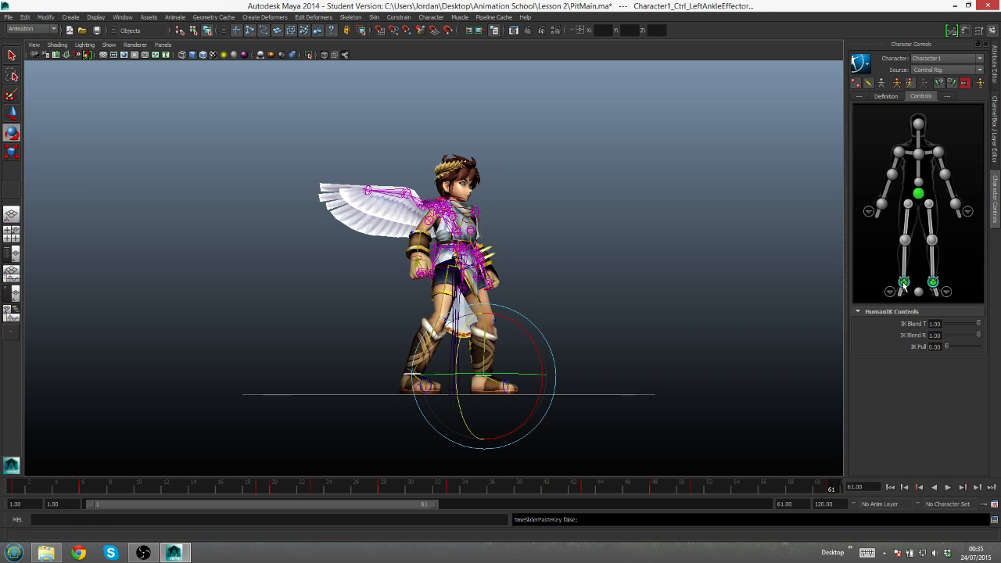
pyautogui.rightClick(832, 488)
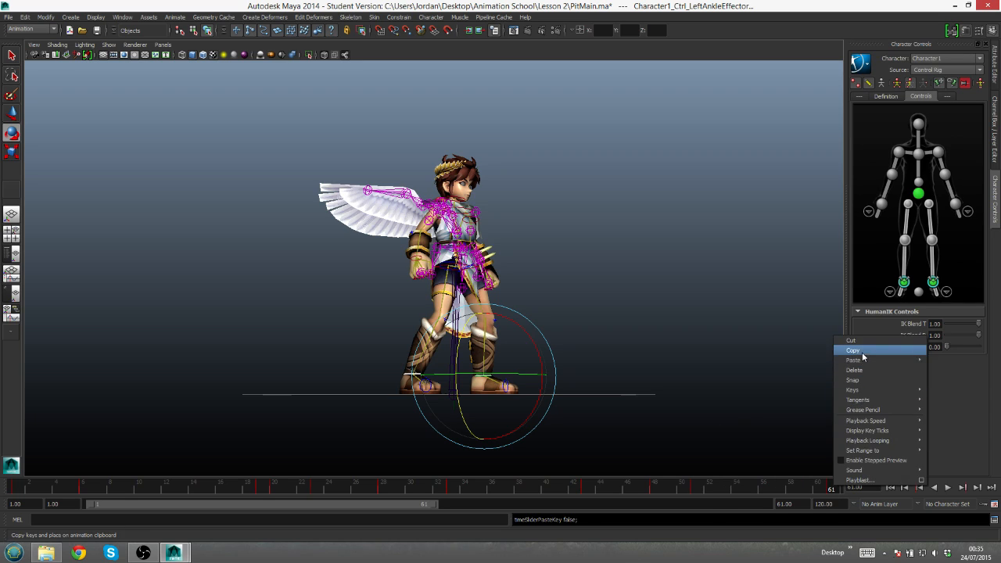
pyautogui.click(855, 350)
pyautogui.moveTo(699, 488); pyautogui.dragTo(723, 488)
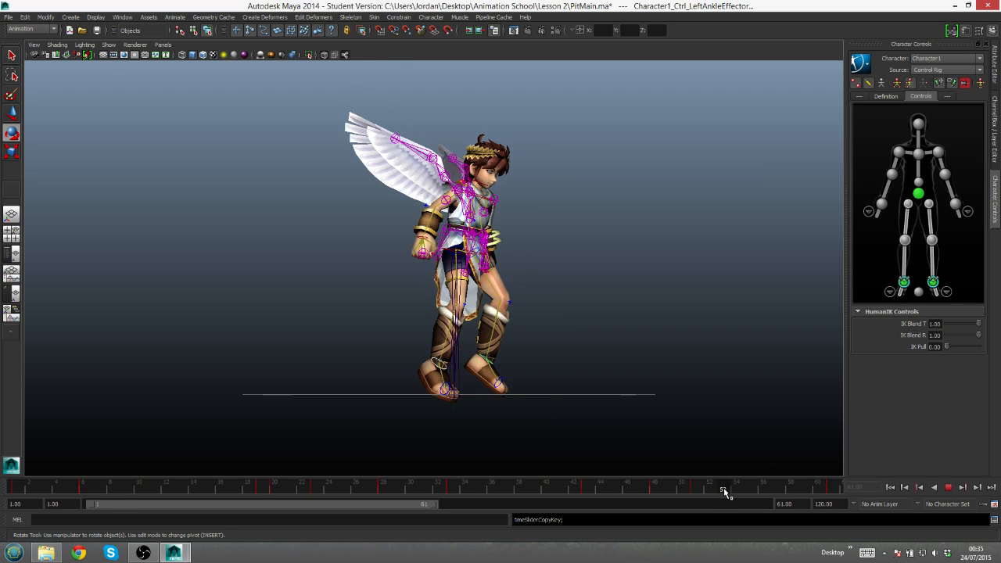
pyautogui.rightClick(725, 488)
pyautogui.moveTo(805, 365)
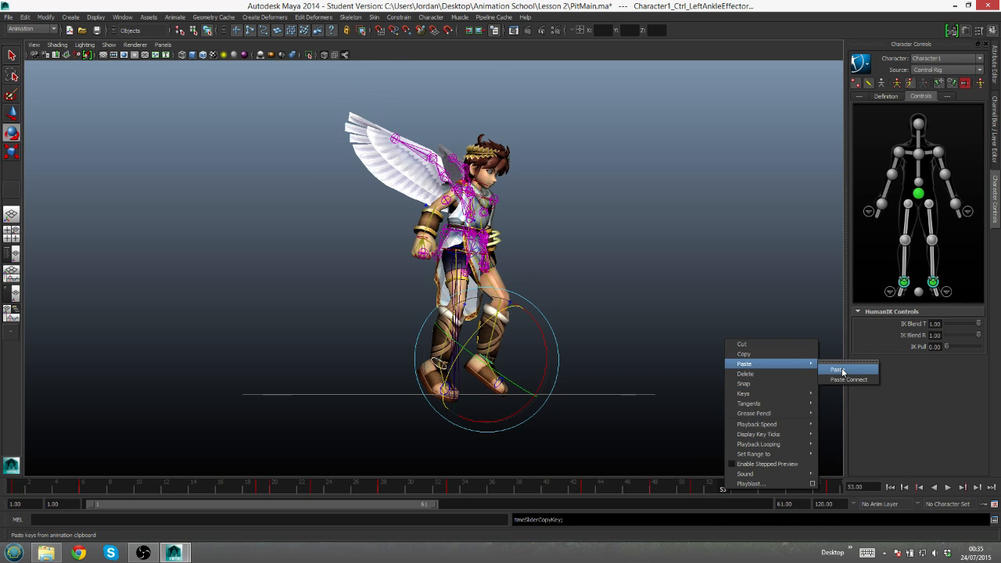
pyautogui.click(838, 369)
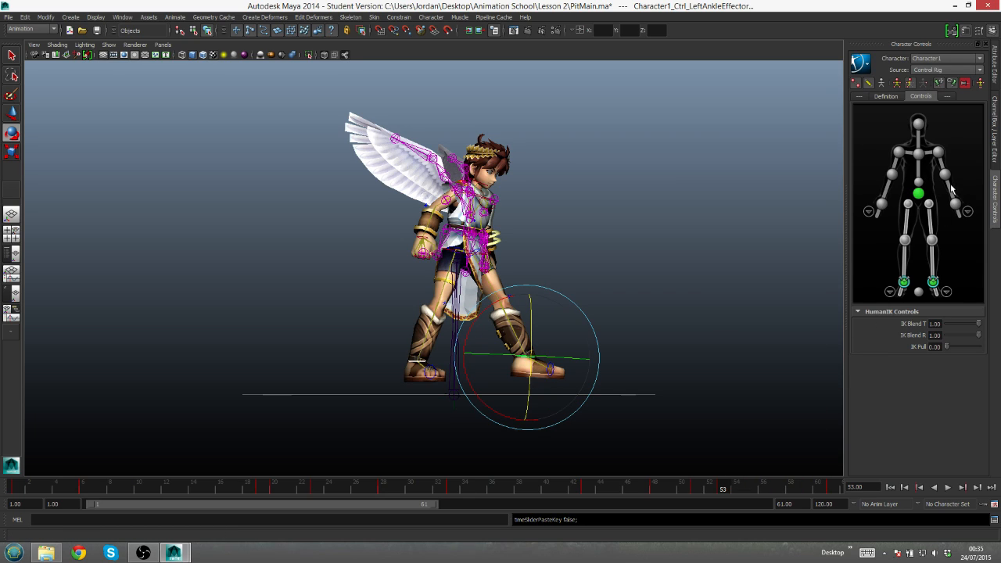
pyautogui.hotkey('ctrl', 'z')
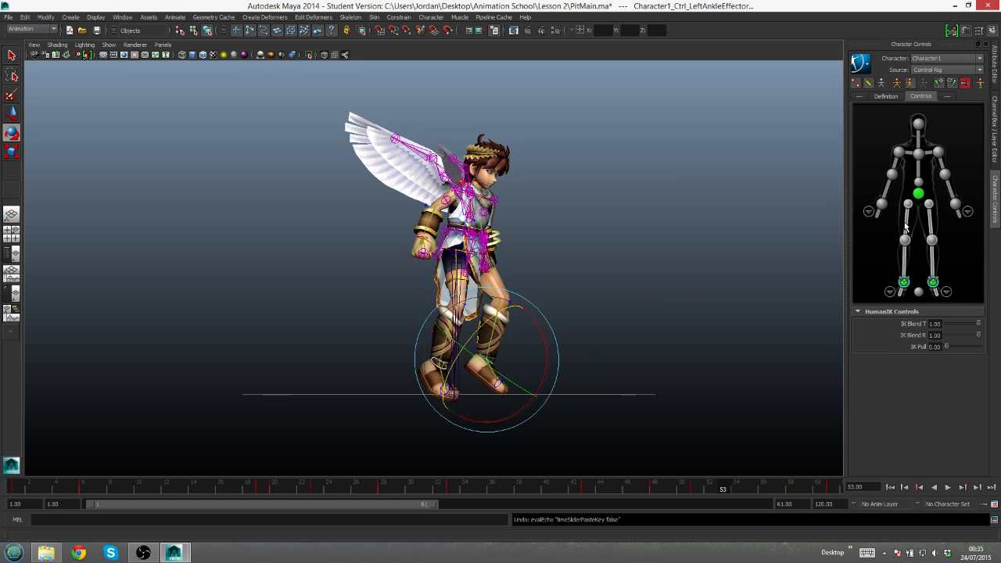
# - Lower the hips effector at frame 53, shift it slightly and rotate it to form the landing crouch
pyautogui.click(919, 194)
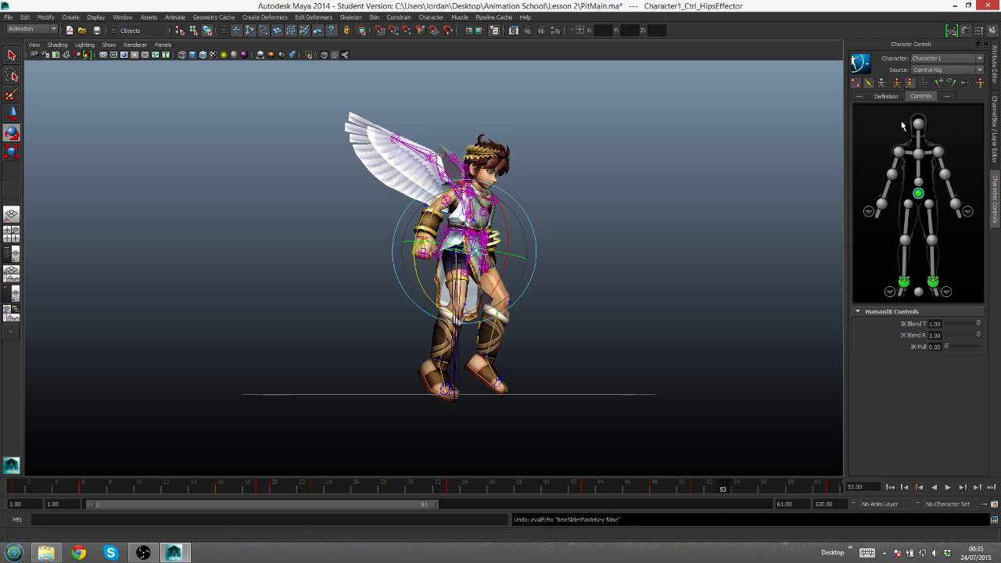
pyautogui.press('w')
pyautogui.moveTo(467, 238); pyautogui.dragTo(505, 278)
pyautogui.press('e')
pyautogui.moveTo(494, 326); pyautogui.dragTo(465, 335)
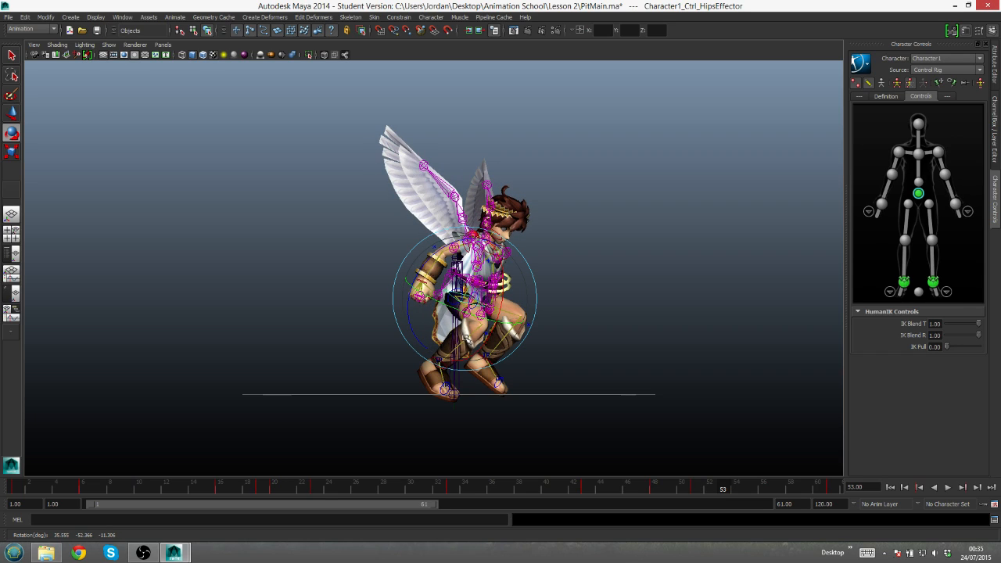
pyautogui.press('q')
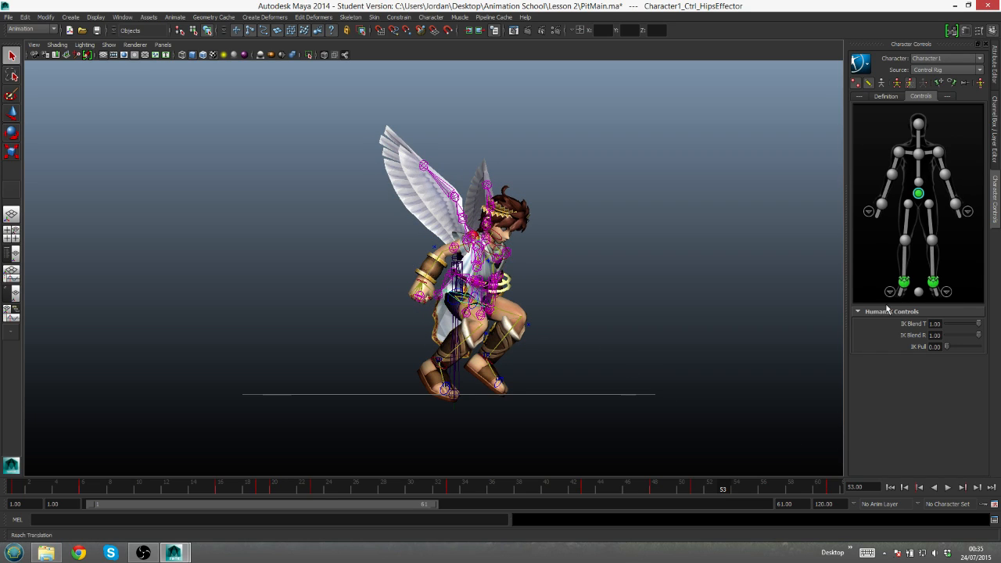
# - Select both ankle effectors, copy their key from frame 61 and paste it at frame 53
pyautogui.click(906, 285)
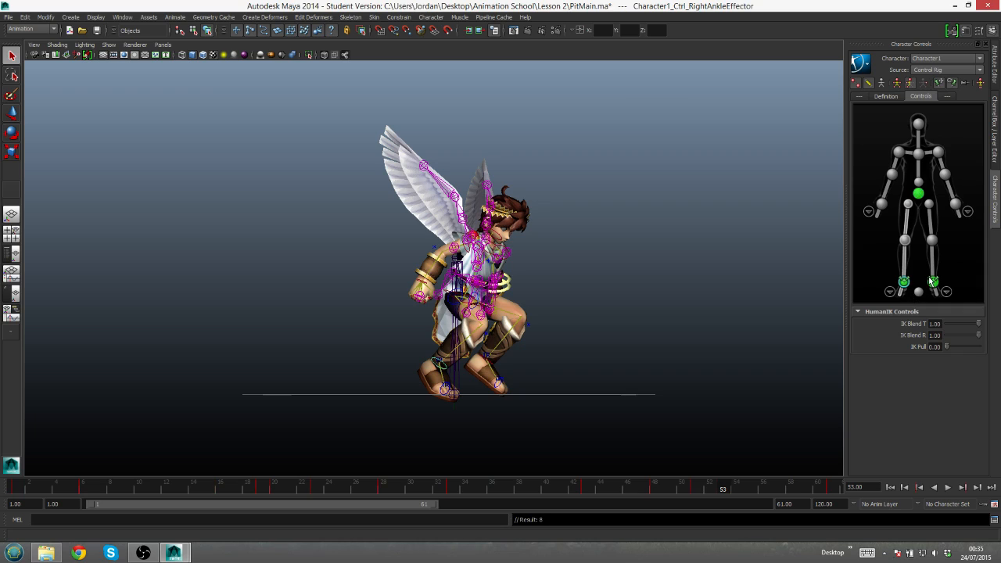
pyautogui.click(933, 283)
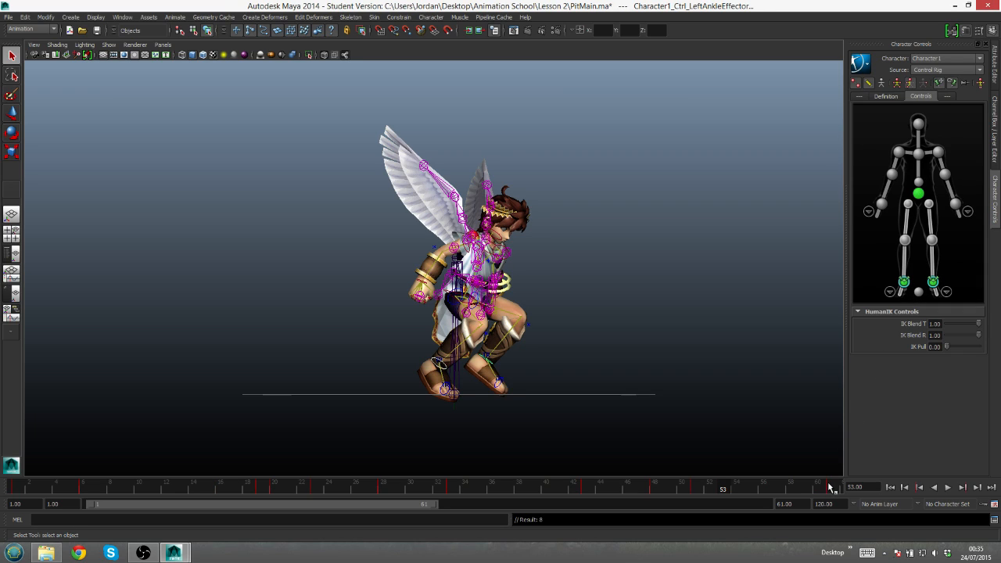
pyautogui.click(831, 488)
pyautogui.rightClick(831, 488)
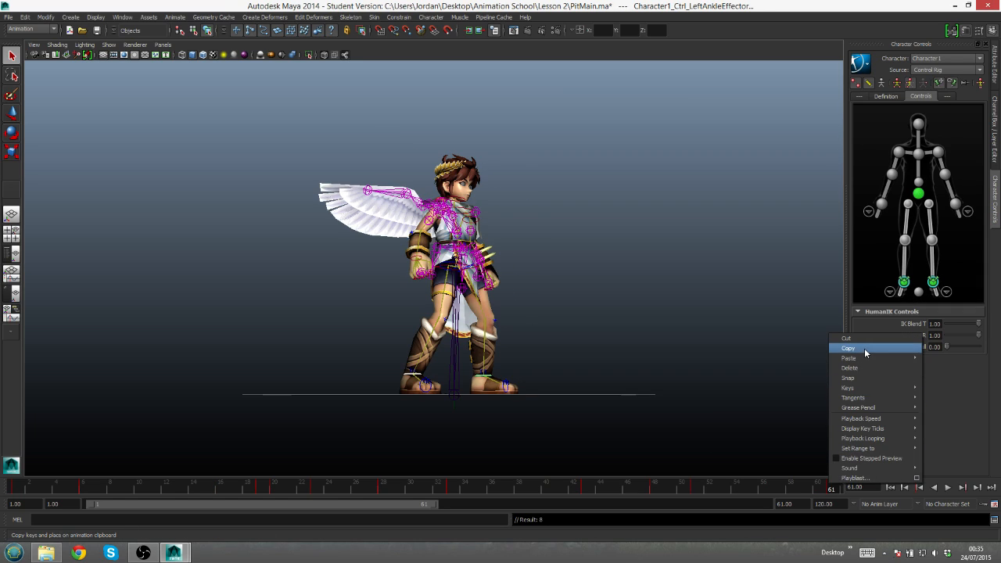
pyautogui.click(864, 348)
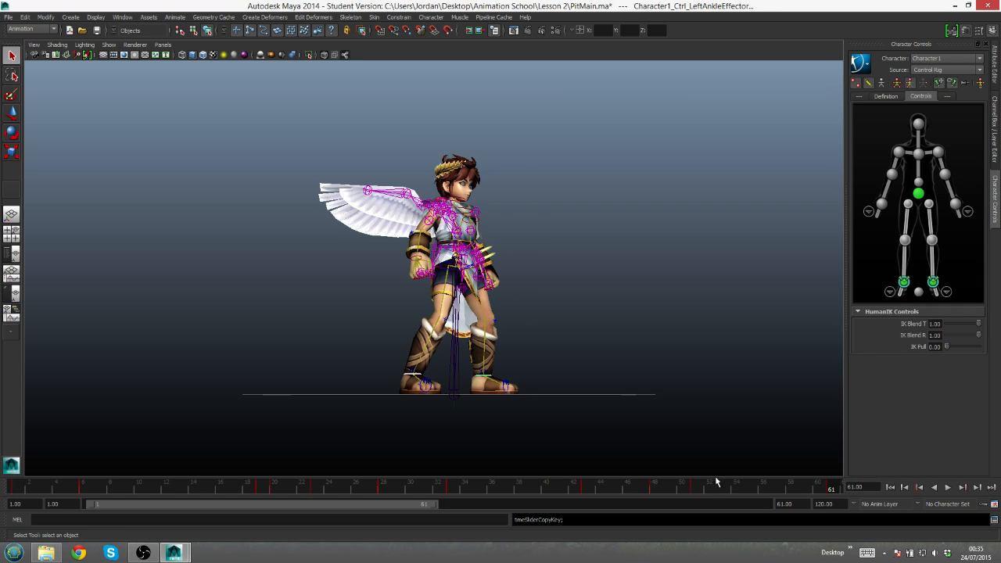
pyautogui.moveTo(699, 496); pyautogui.dragTo(722, 490)
pyautogui.rightClick(722, 490)
pyautogui.moveTo(767, 364)
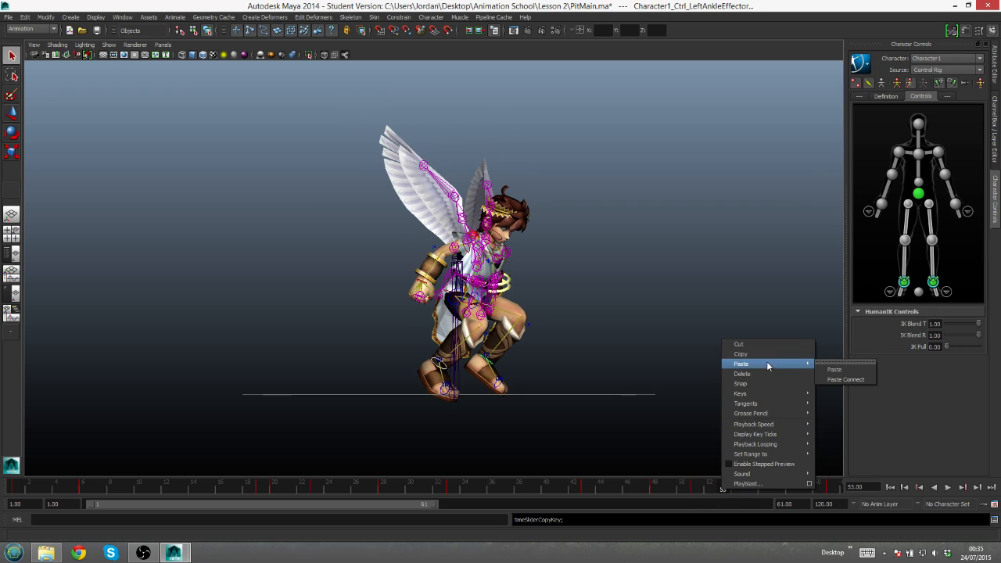
pyautogui.click(835, 370)
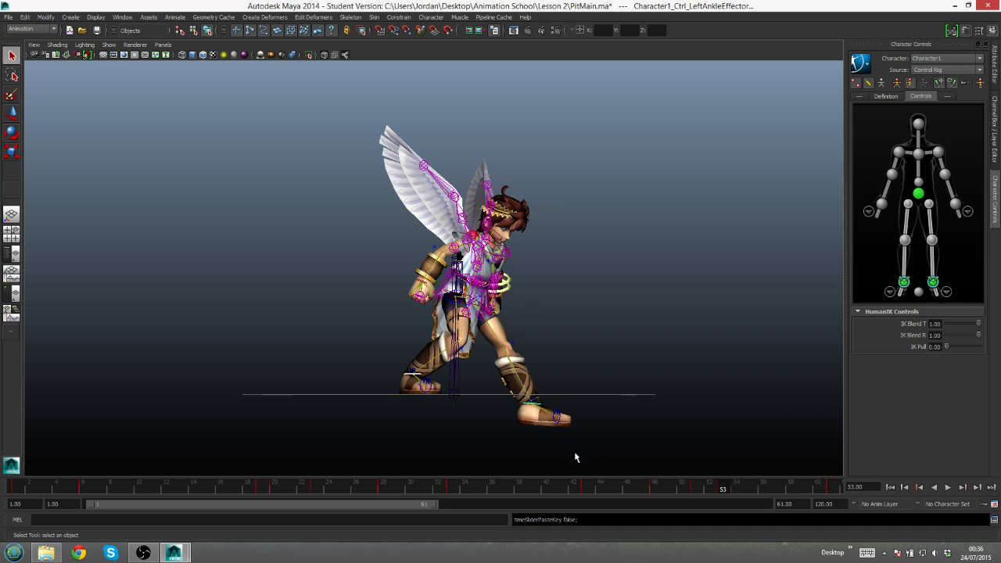
# - Try raising the left ankle effector at frame 53, undo the move, and release all effector pins
pyautogui.click(533, 401)
pyautogui.click(532, 403)
pyautogui.press('w')
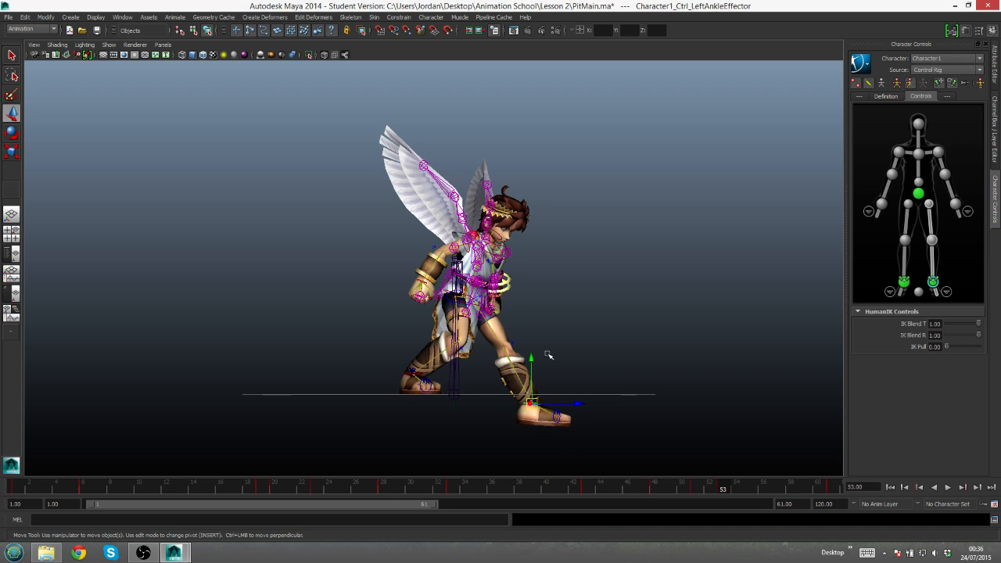
pyautogui.moveTo(533, 359); pyautogui.dragTo(529, 335)
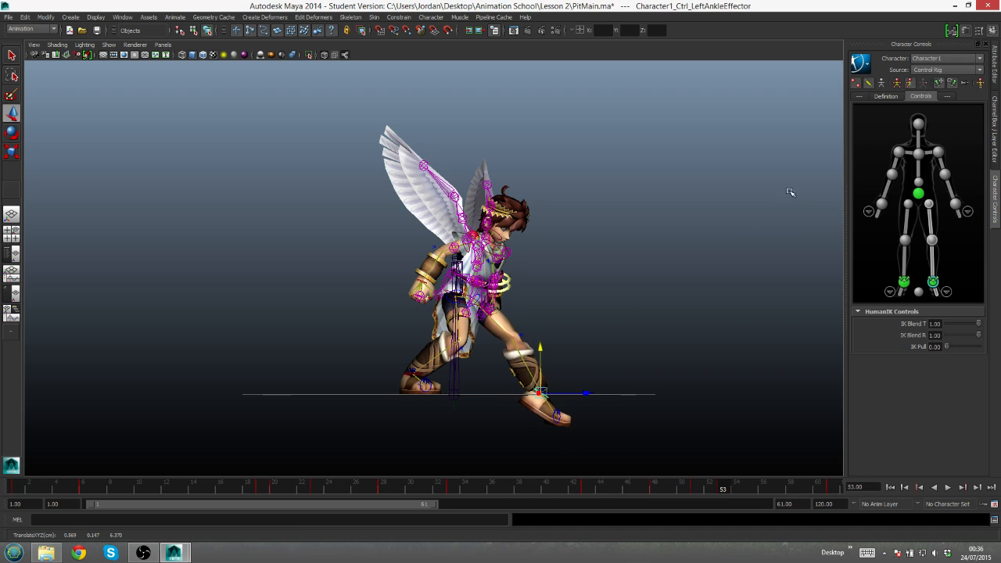
pyautogui.hotkey('ctrl', 'z')
pyautogui.click(965, 83)
# - Try raising the left ankle effector to ground level at frame 53 and rotating the foot to face forward
pyautogui.moveTo(531, 357); pyautogui.dragTo(532, 329)
pyautogui.keyDown('alt'); pyautogui.moveTo(585, 378); pyautogui.dragTo(458, 401); pyautogui.keyUp('alt')
pyautogui.press('e')
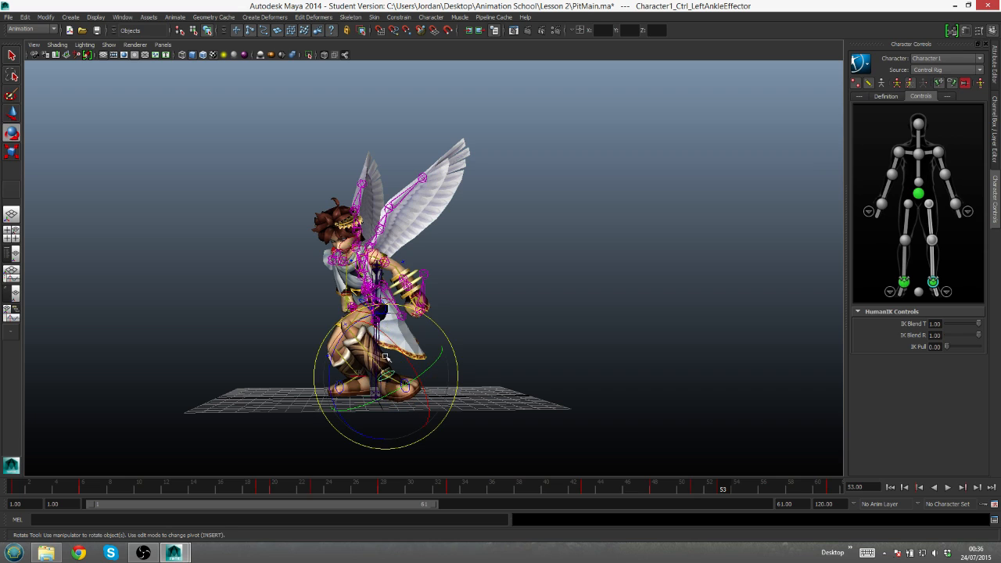
pyautogui.moveTo(394, 427); pyautogui.dragTo(356, 417)
pyautogui.keyDown('alt'); pyautogui.moveTo(419, 400); pyautogui.dragTo(510, 426); pyautogui.keyUp('alt')
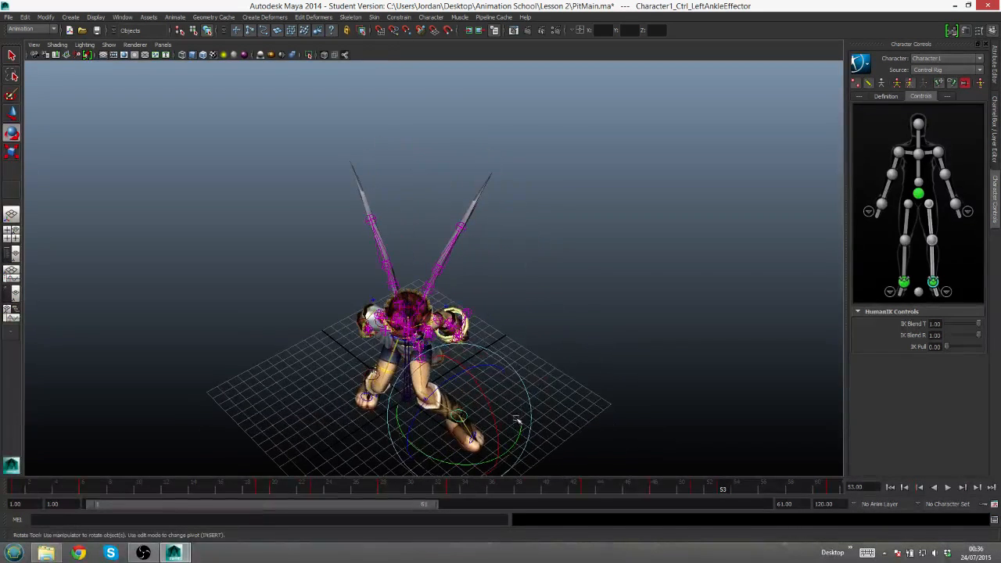
pyautogui.click(933, 264)
pyautogui.moveTo(429, 435); pyautogui.dragTo(376, 421)
pyautogui.keyDown('alt'); pyautogui.moveTo(441, 436); pyautogui.dragTo(633, 454); pyautogui.keyUp('alt')
pyautogui.press('q')
pyautogui.click(545, 379)
pyautogui.press('e')
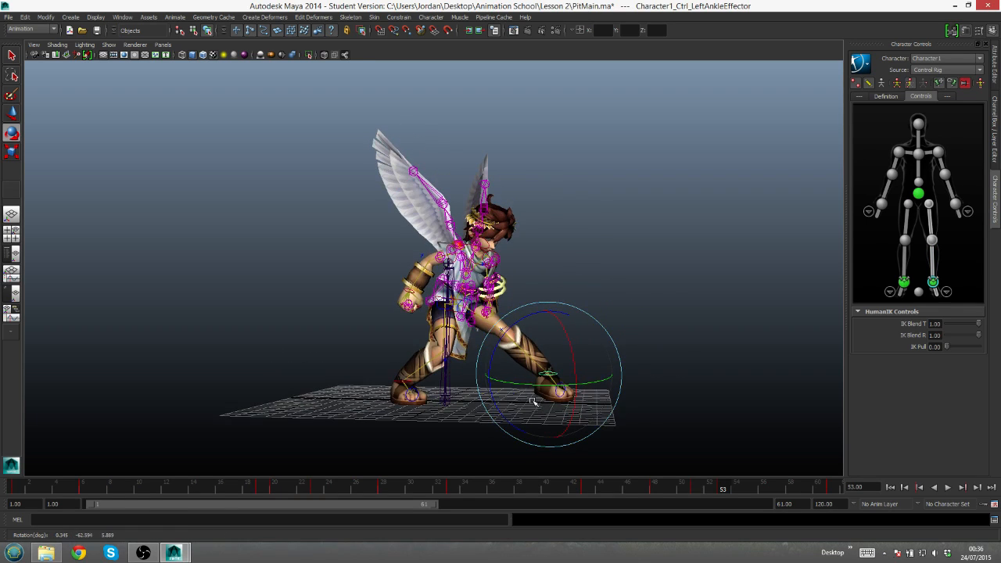
# - Delete the left ankle effector's key at frame 53, and lower and rotate the effector until the foot lies flat on the grid
pyautogui.rightClick(725, 491)
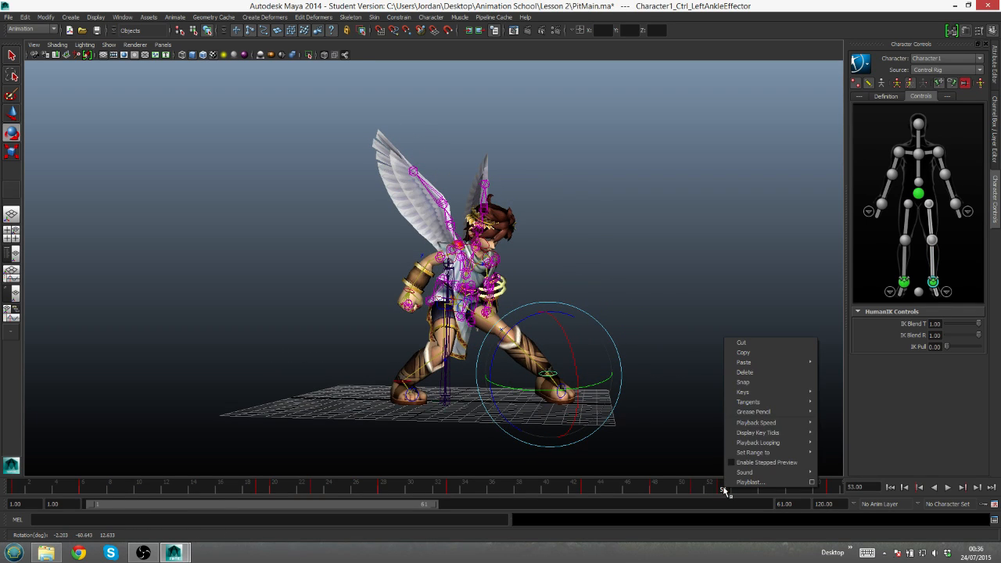
pyautogui.click(770, 373)
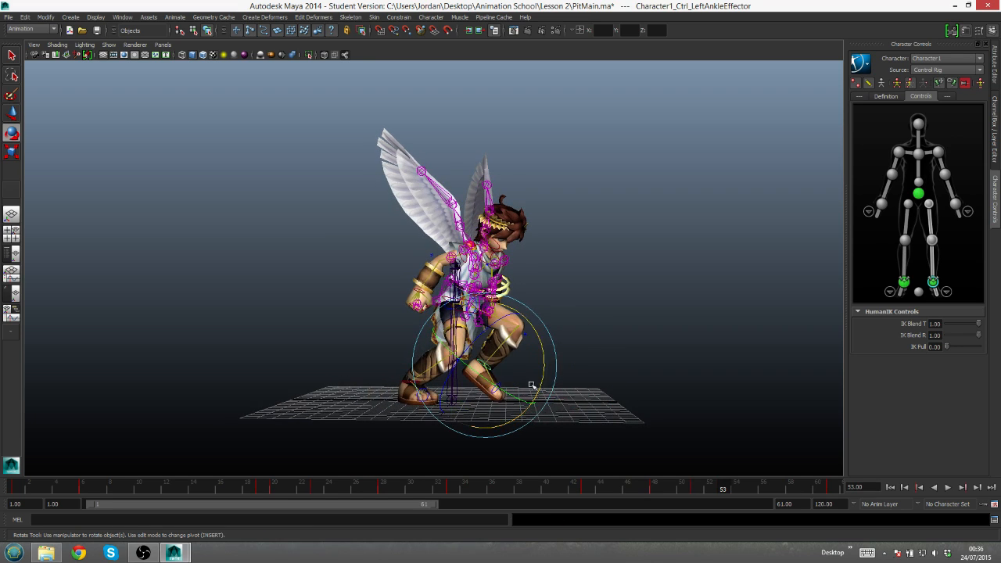
pyautogui.press('w')
pyautogui.press('e')
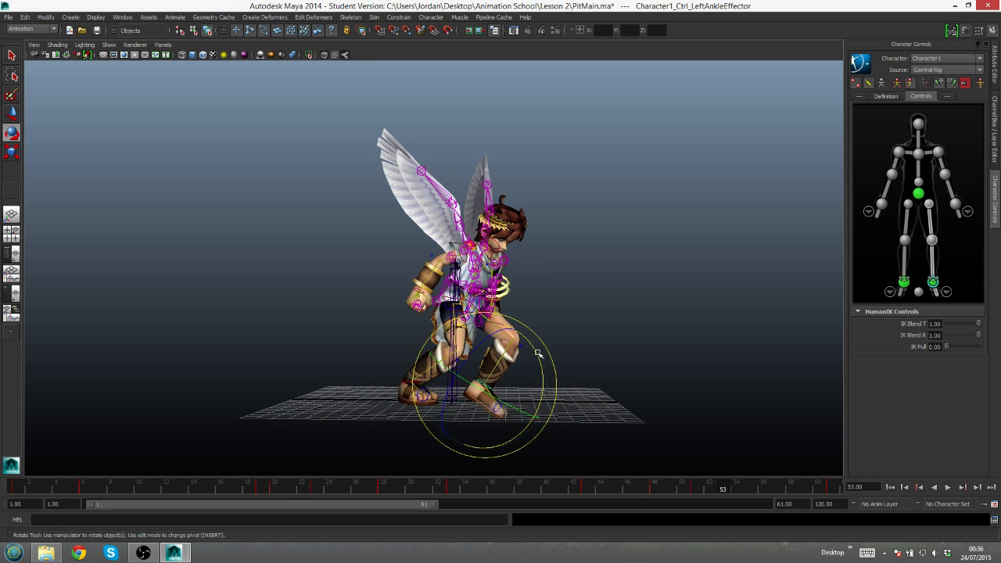
pyautogui.keyDown('alt'); pyautogui.moveTo(656, 378); pyautogui.dragTo(555, 375); pyautogui.keyUp('alt')
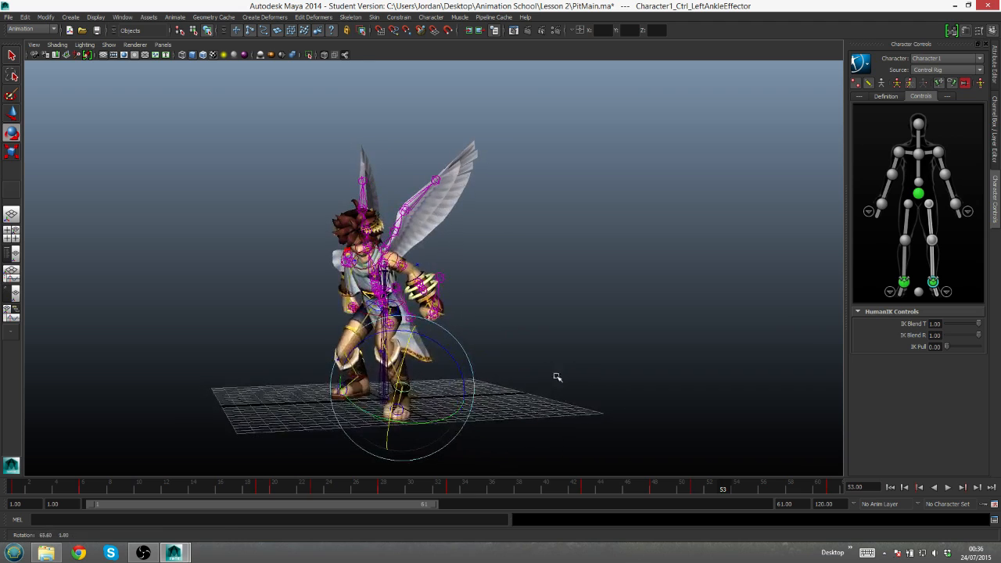
pyautogui.keyDown('alt'); pyautogui.moveTo(423, 342); pyautogui.dragTo(513, 412); pyautogui.keyUp('alt')
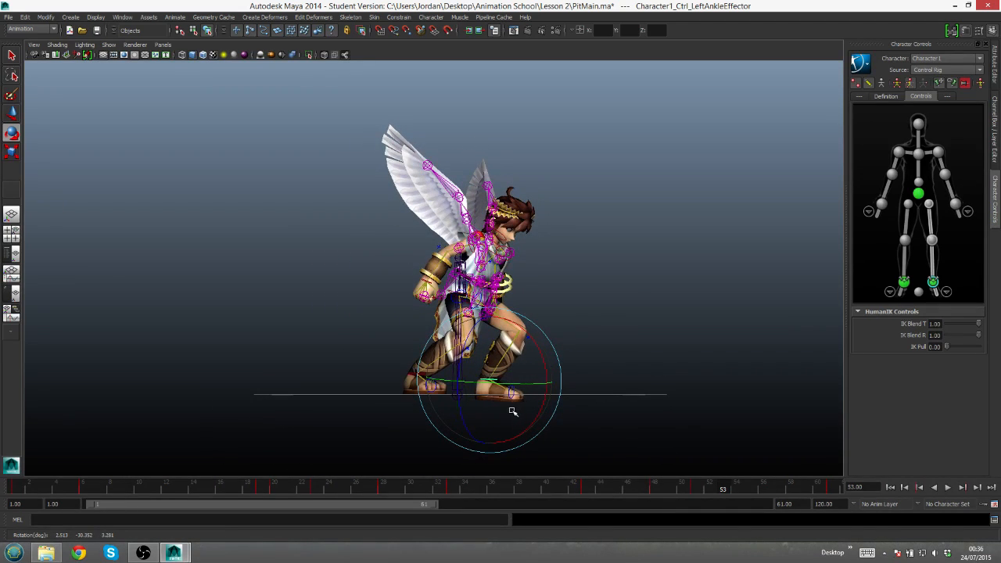
# - Reposition the left ankle effector at frame 53 and rotate the foot until its sole lies flat on the grid
pyautogui.press('w')
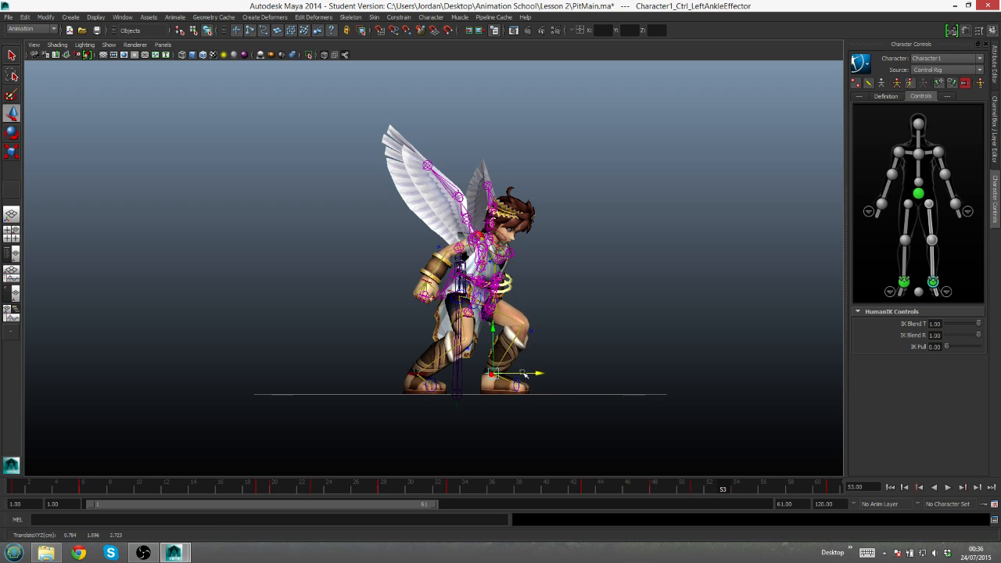
pyautogui.press('e')
pyautogui.keyDown('alt'); pyautogui.moveTo(508, 372); pyautogui.dragTo(495, 332); pyautogui.keyUp('alt')
pyautogui.press('w')
pyautogui.press('e')
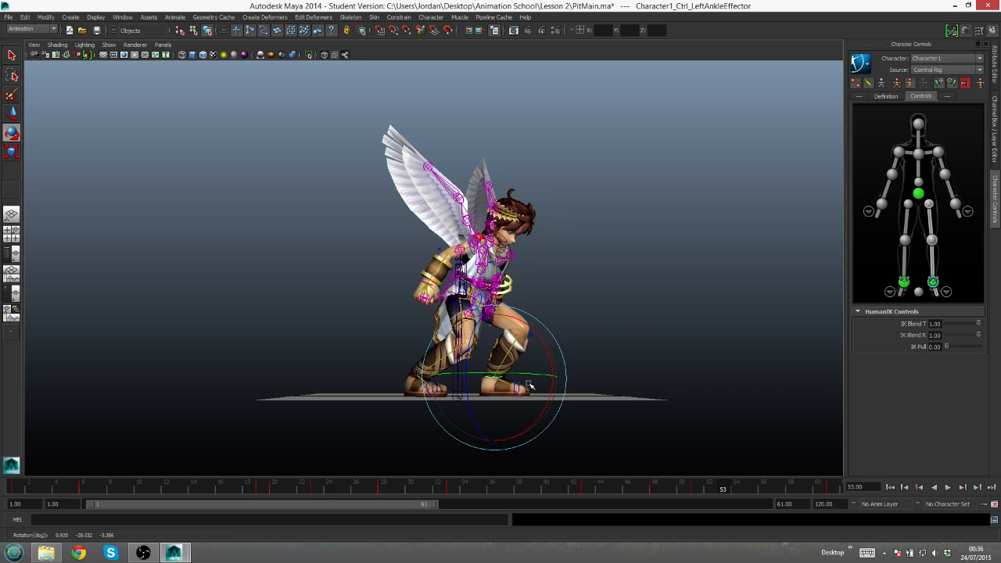
pyautogui.press('q')
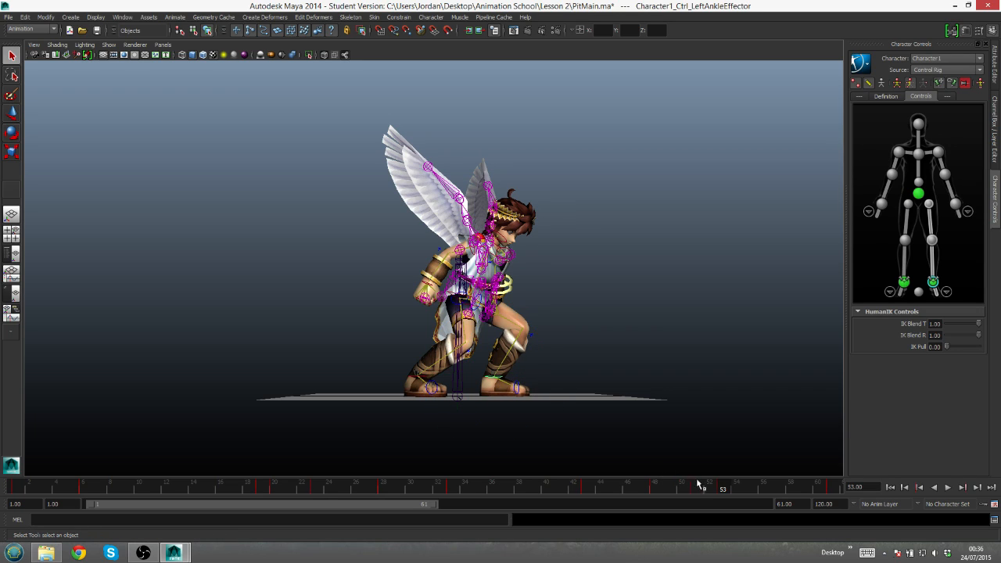
# - Compare the foot placement at frames 53 and 61, and move the left ankle effector outward at frame 53
pyautogui.moveTo(828, 486); pyautogui.dragTo(810, 491)
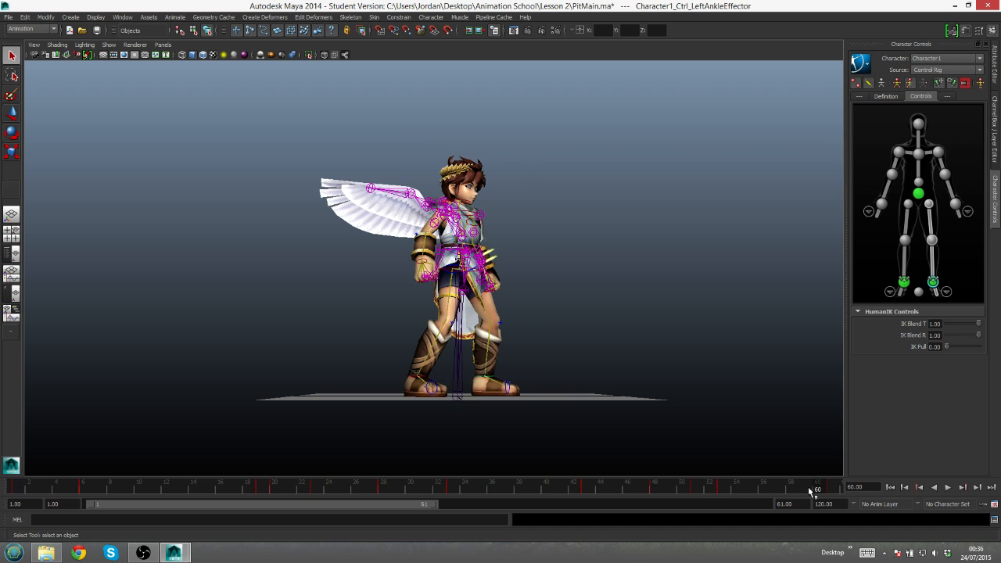
pyautogui.click(723, 490)
pyautogui.press('w')
pyautogui.keyDown('alt'); pyautogui.moveTo(542, 359); pyautogui.dragTo(439, 384); pyautogui.keyUp('alt')
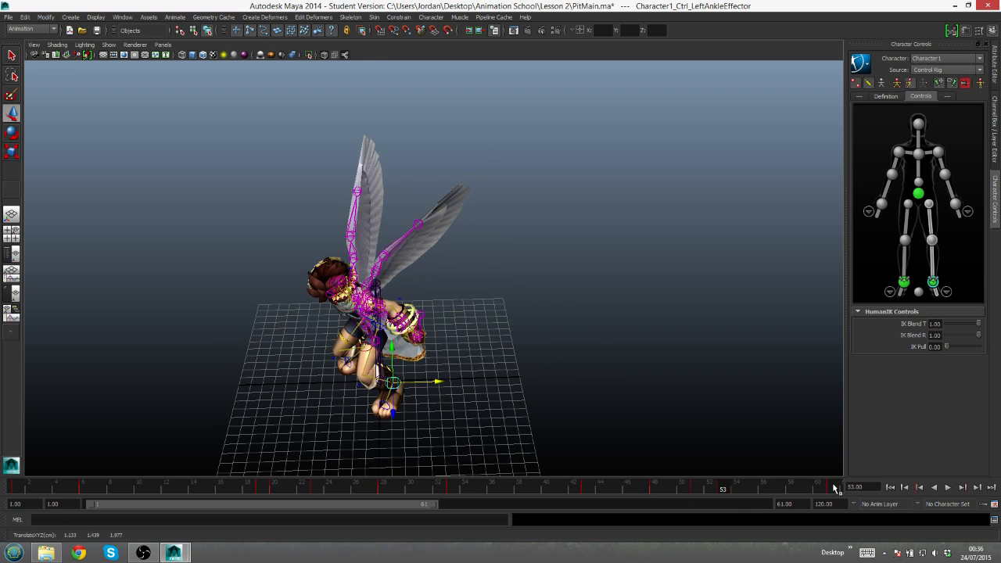
pyautogui.click(831, 486)
pyautogui.click(723, 487)
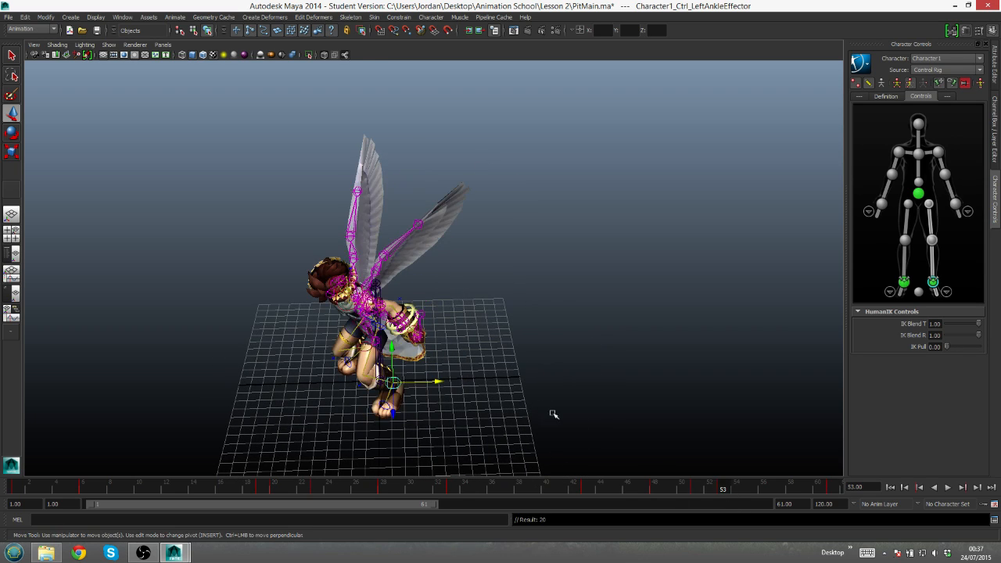
pyautogui.moveTo(436, 381); pyautogui.dragTo(458, 382)
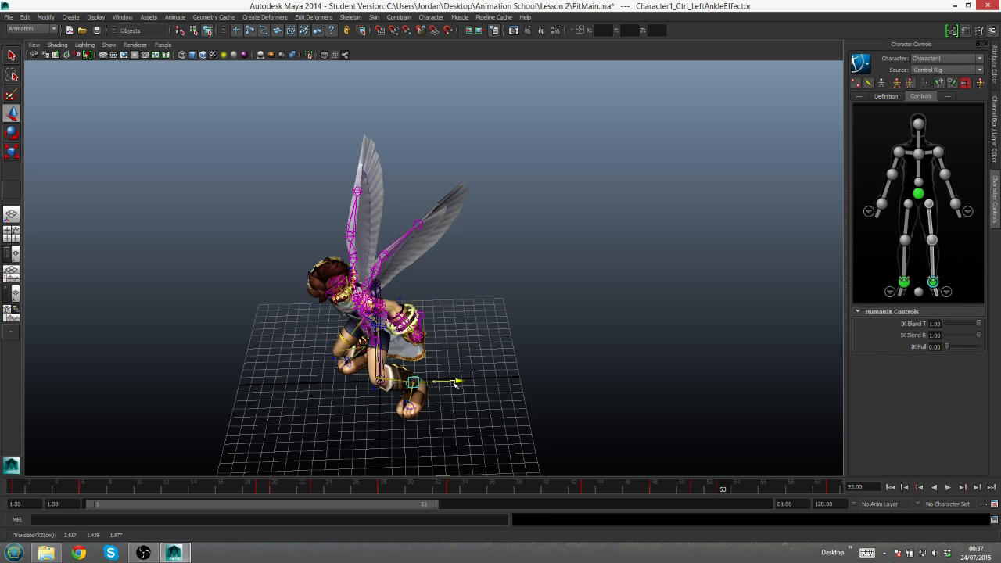
# - Level the left foot at frame 53 by rotating the ankle effector and adjusting its height, and key it
pyautogui.keyDown('alt'); pyautogui.moveTo(459, 329); pyautogui.dragTo(458, 294); pyautogui.keyUp('alt')
pyautogui.press('e')
pyautogui.moveTo(363, 354); pyautogui.dragTo(373, 341)
pyautogui.press('w')
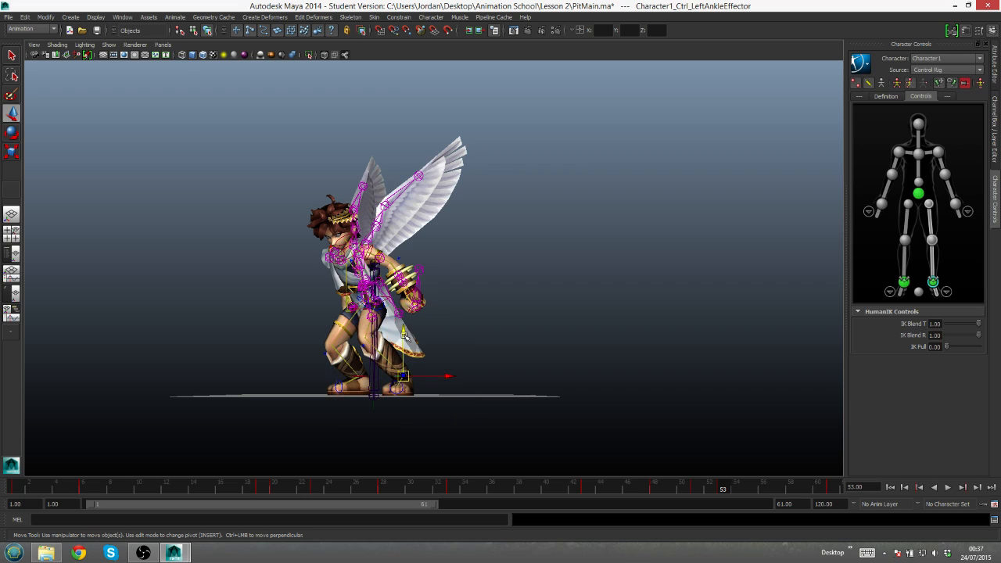
pyautogui.moveTo(404, 332); pyautogui.dragTo(405, 335)
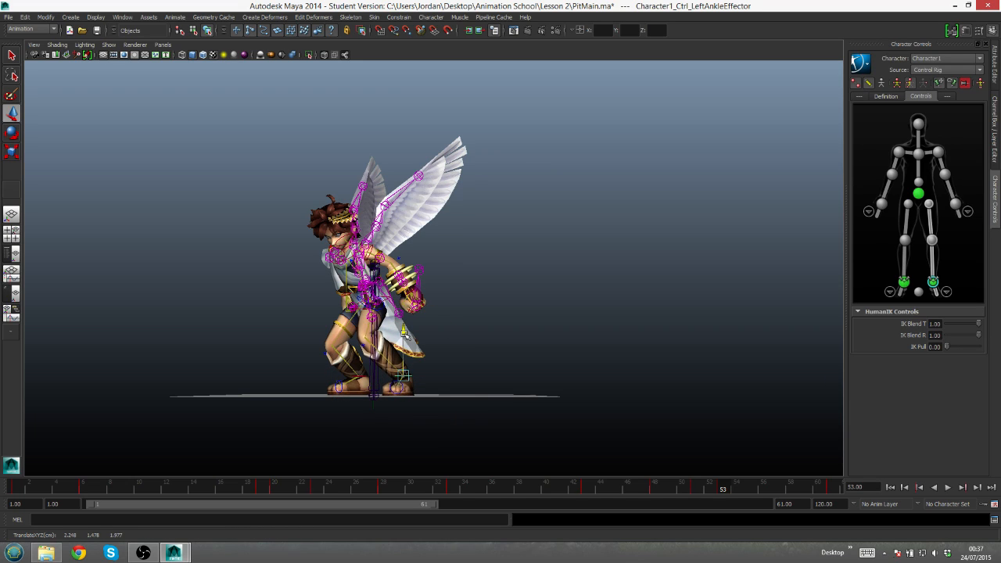
pyautogui.press('s')
# - Check the foot against frame 61, and fine-tune the left ankle effector's sideways position and tilt at frame 53
pyautogui.click(831, 488)
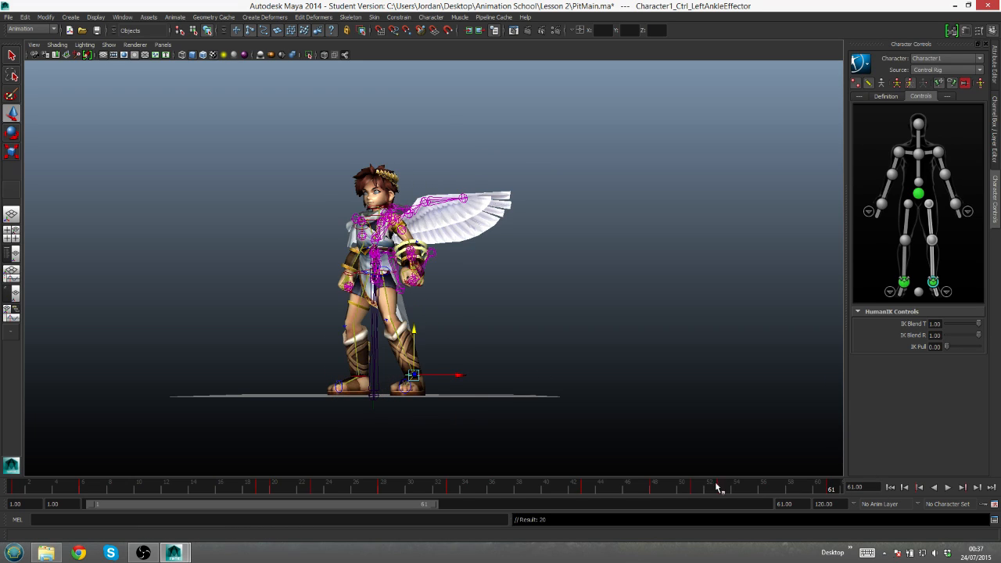
pyautogui.click(718, 487)
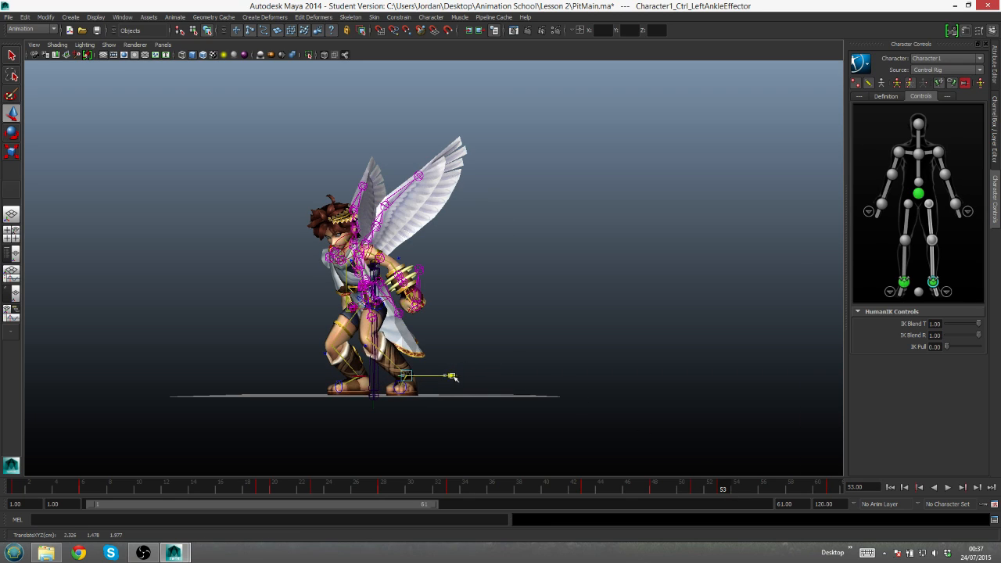
pyautogui.press('e')
pyautogui.moveTo(447, 330); pyautogui.dragTo(452, 333)
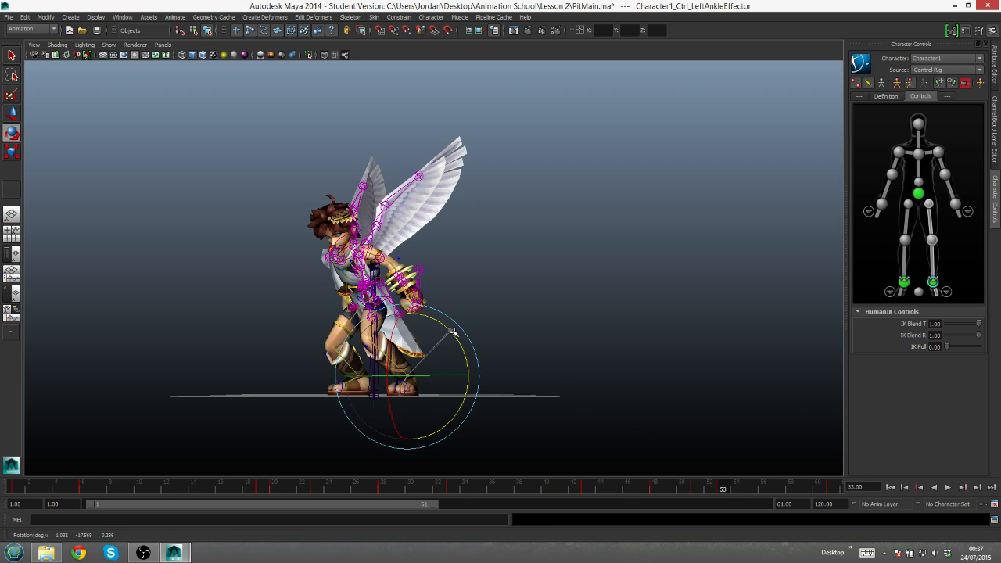
pyautogui.moveTo(385, 351); pyautogui.dragTo(385, 341)
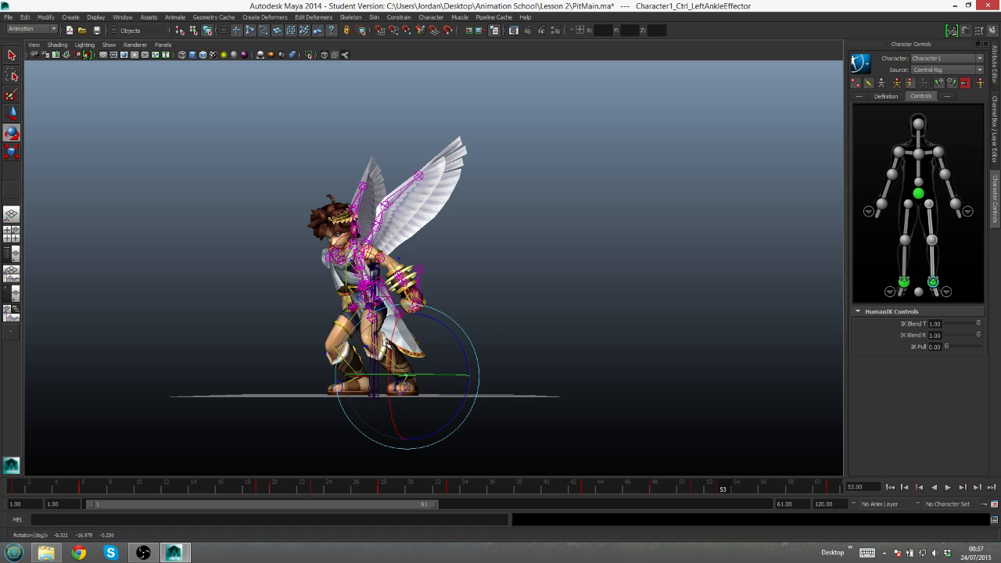
pyautogui.press('q')
# - Shift the left ankle effector farther outward at frame 53 and turn the foot to match its frame 61 placement
pyautogui.keyDown('alt'); pyautogui.moveTo(543, 348); pyautogui.dragTo(579, 348); pyautogui.keyUp('alt')
pyautogui.click(834, 488)
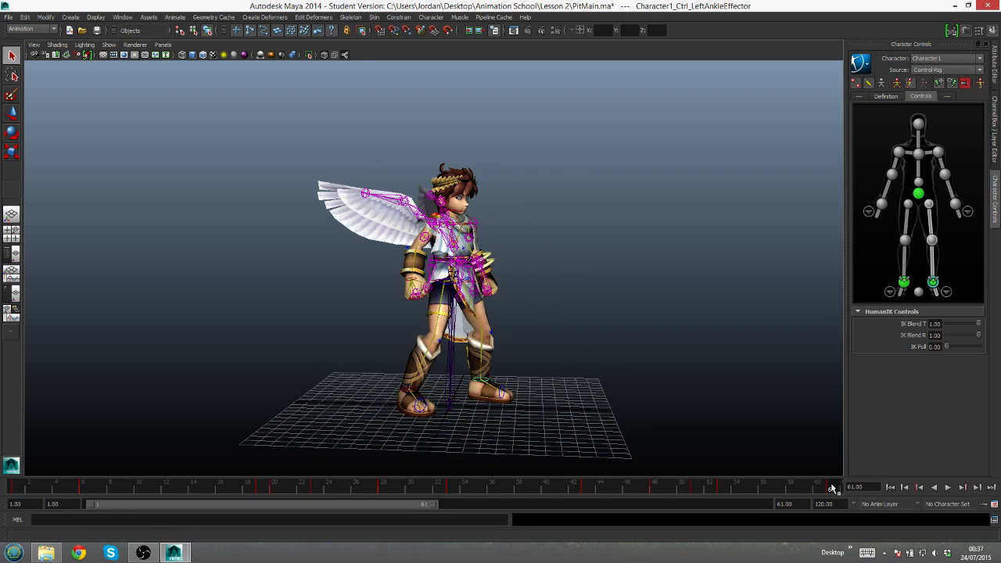
pyautogui.click(731, 493)
pyautogui.keyDown('alt'); pyautogui.moveTo(644, 358); pyautogui.dragTo(524, 395); pyautogui.keyUp('alt')
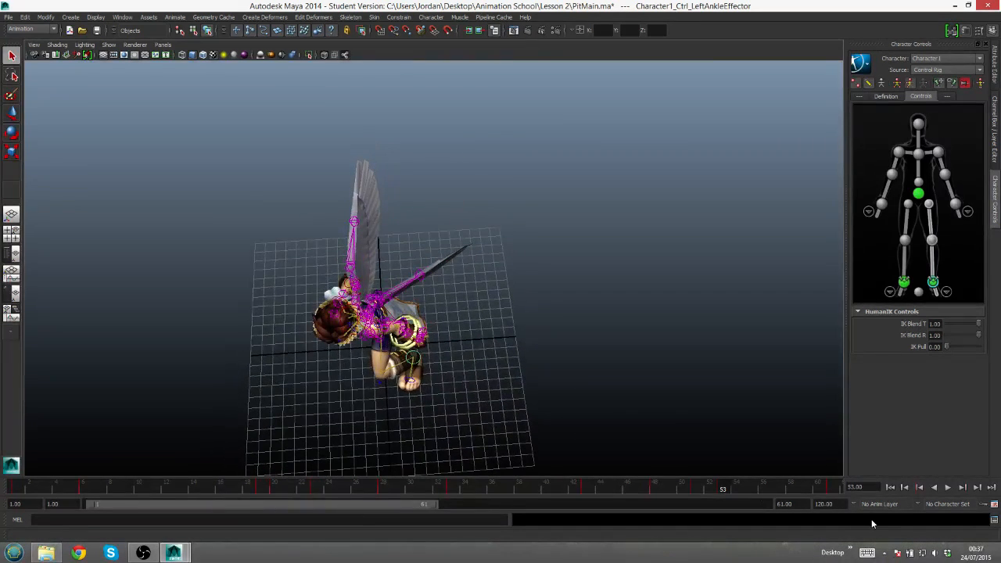
pyautogui.click(834, 488)
pyautogui.click(720, 487)
pyautogui.press('w')
pyautogui.press('e')
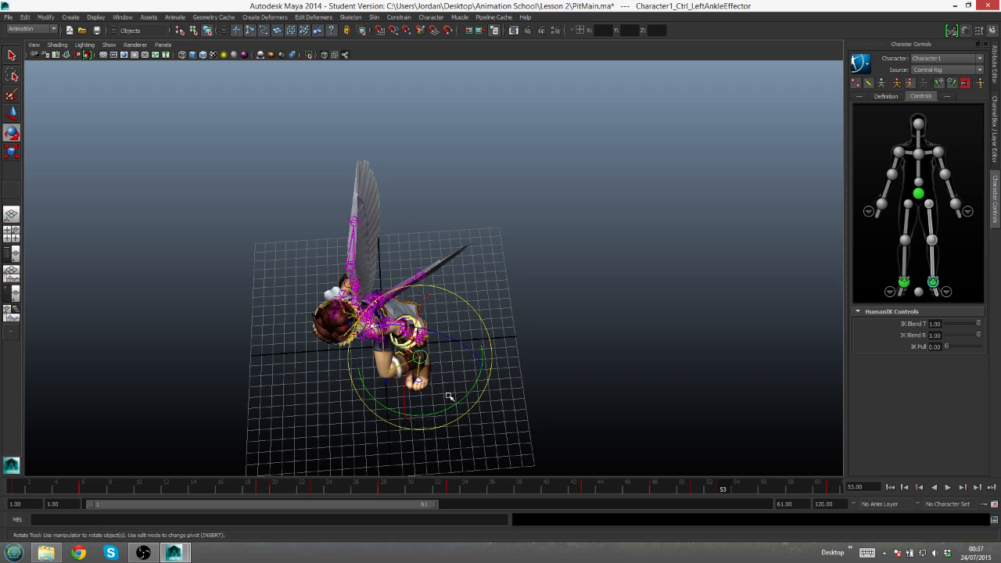
pyautogui.moveTo(442, 419); pyautogui.dragTo(433, 415)
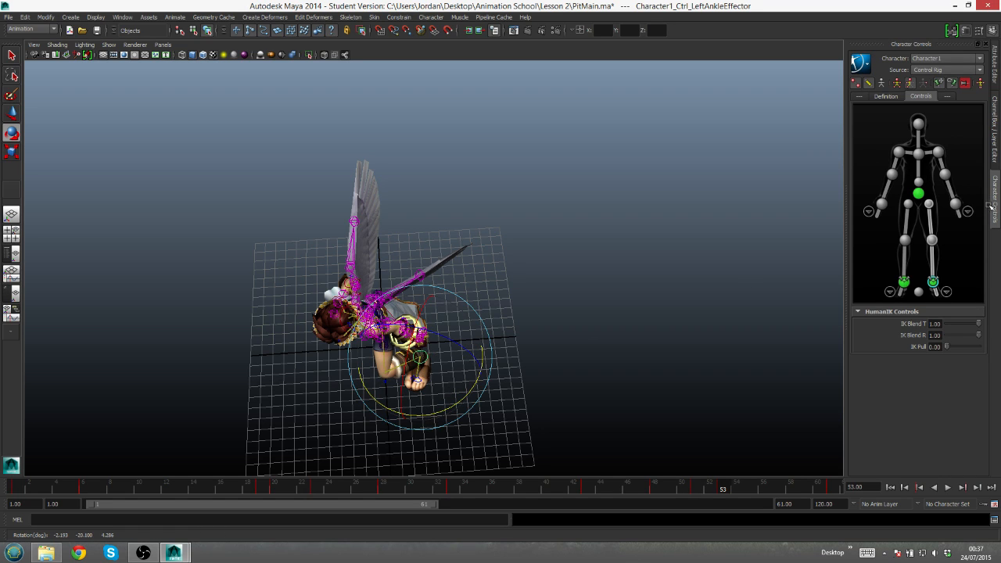
pyautogui.press('q')
# - Restore effector pinning, move the hips effector slightly backward at frame 53, and preview the surrounding frames
pyautogui.click(919, 193)
pyautogui.click(962, 84)
pyautogui.keyDown('alt'); pyautogui.moveTo(406, 344); pyautogui.dragTo(396, 255); pyautogui.keyUp('alt')
pyautogui.press('w')
pyautogui.moveTo(405, 322); pyautogui.dragTo(560, 327)
pyautogui.moveTo(508, 298); pyautogui.dragTo(500, 302)
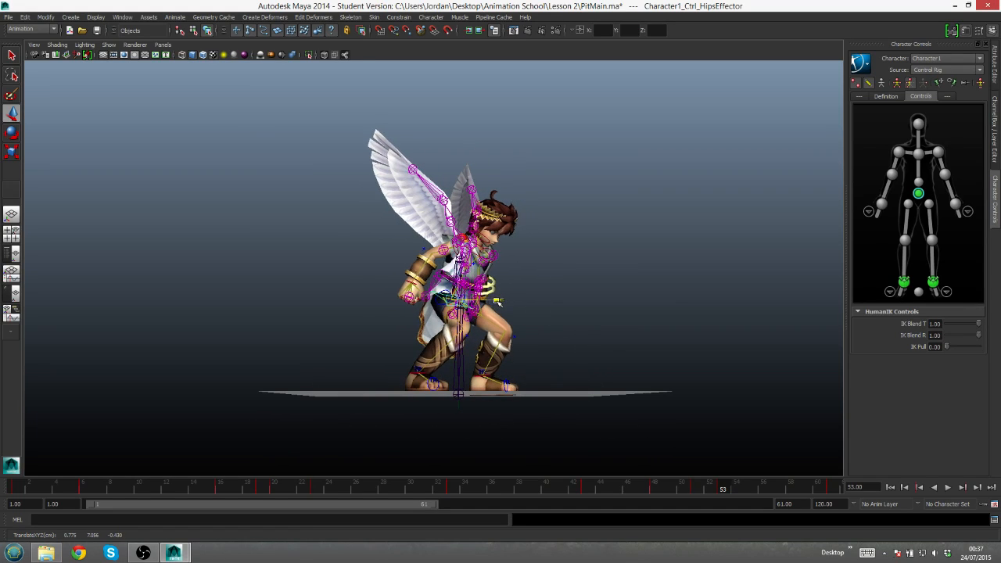
pyautogui.moveTo(695, 487); pyautogui.dragTo(699, 491)
pyautogui.click(728, 495)
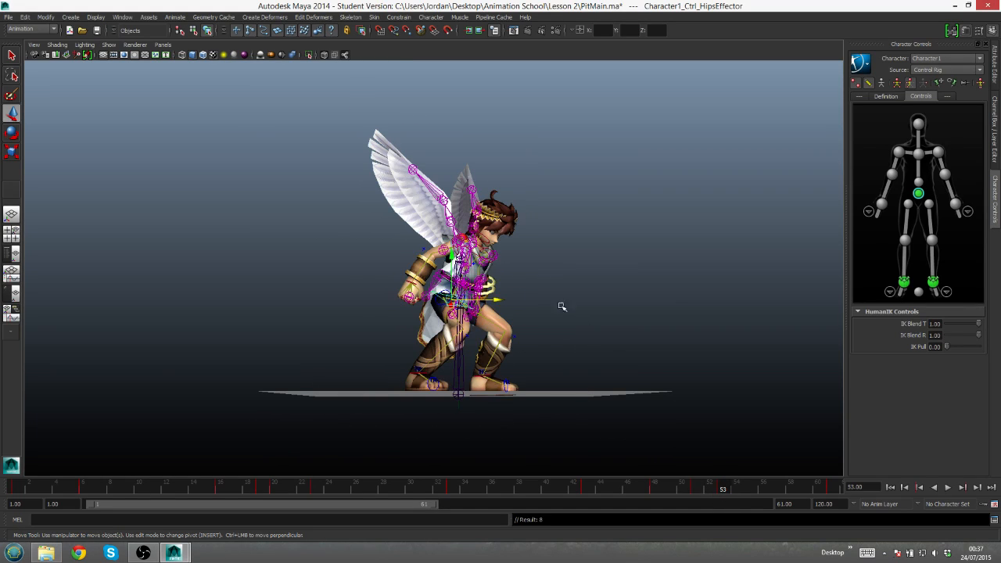
# - Rotate the chest effector to bend the torso forward at frames 53 and 56
pyautogui.press('e')
pyautogui.click(919, 154)
pyautogui.moveTo(525, 236); pyautogui.dragTo(533, 264)
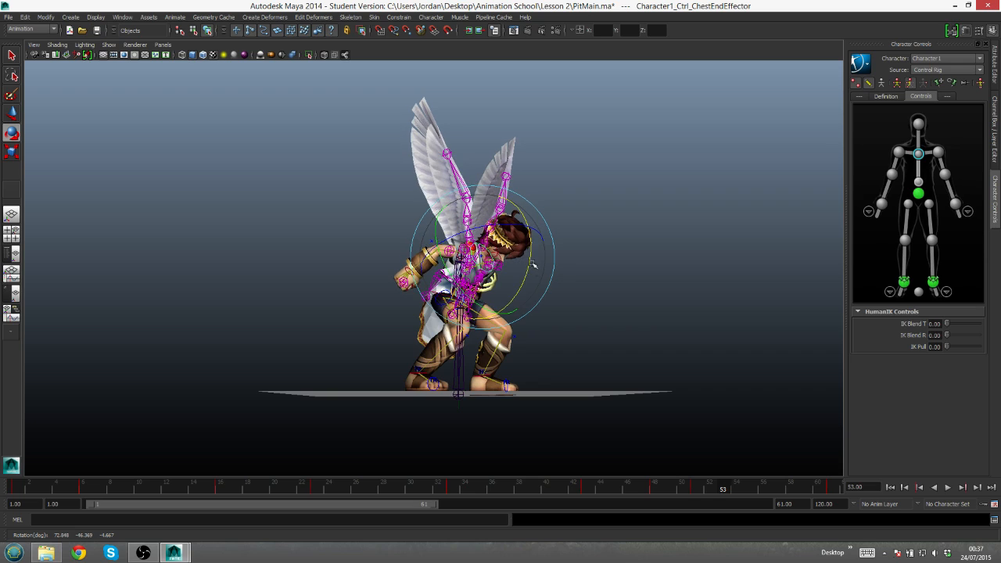
pyautogui.moveTo(700, 486); pyautogui.dragTo(765, 490)
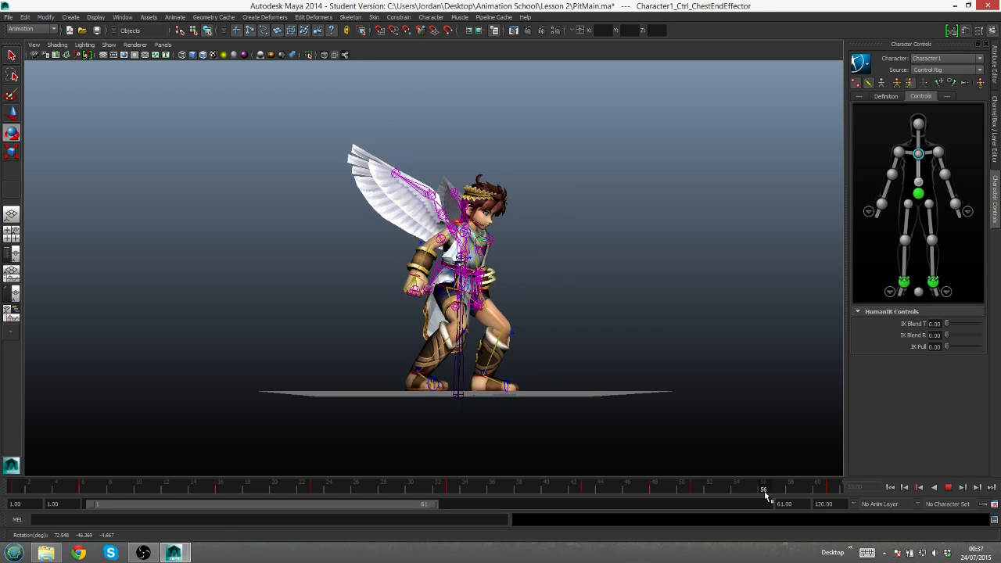
pyautogui.moveTo(524, 227); pyautogui.dragTo(526, 240)
# - Tilt the hips effector forward at frame 56 and lower it slightly
pyautogui.click(917, 195)
pyautogui.press('w')
pyautogui.press('e')
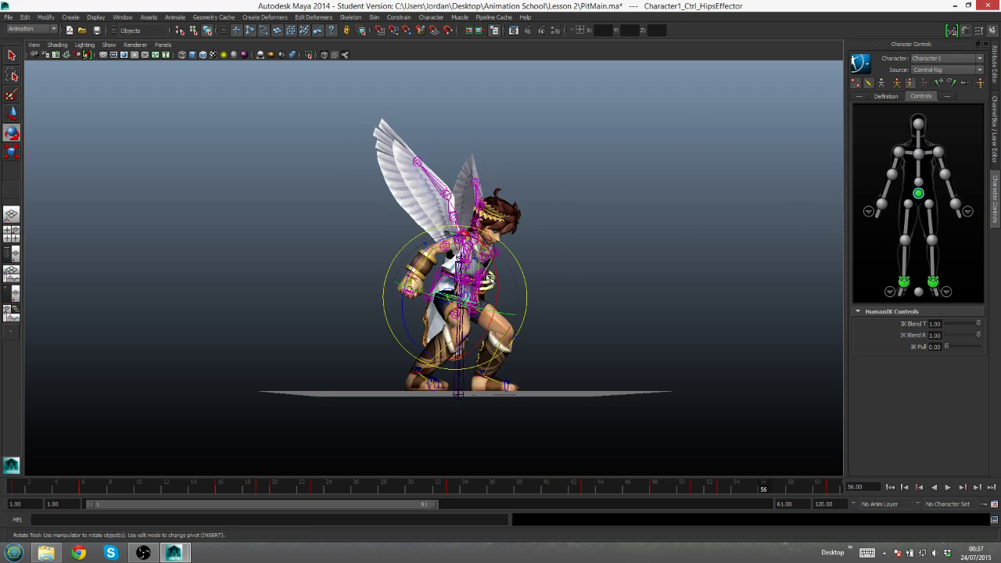
pyautogui.moveTo(496, 268); pyautogui.dragTo(501, 280)
pyautogui.press('w')
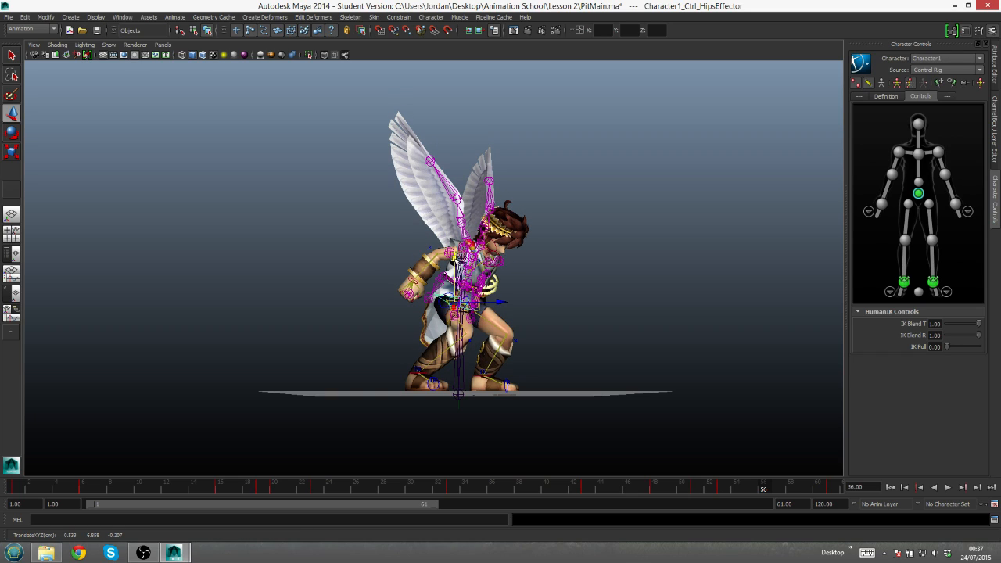
pyautogui.moveTo(455, 260); pyautogui.dragTo(456, 262)
# - Rotate the head effector downward at frame 56 and reselect the chest effector
pyautogui.click(917, 124)
pyautogui.press('e')
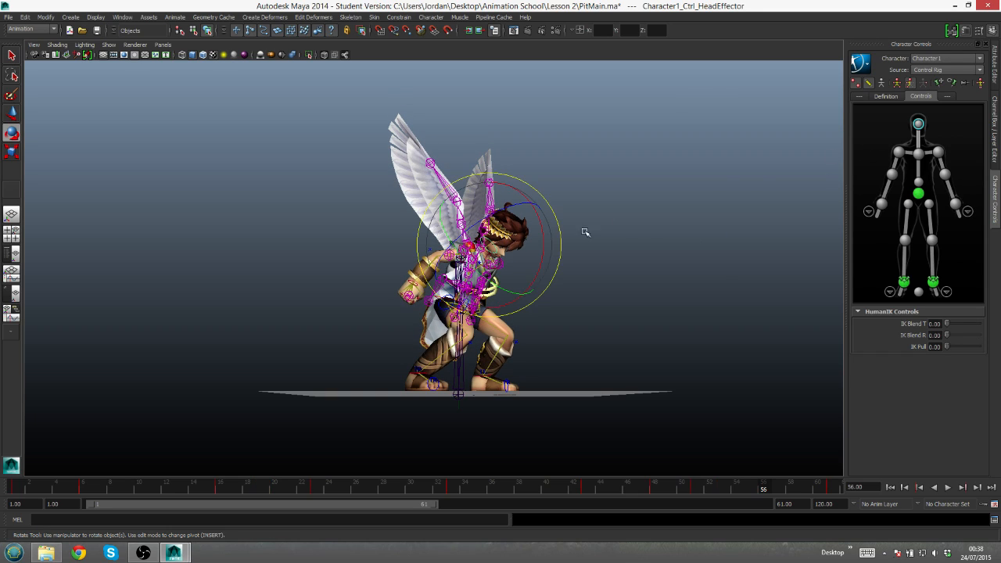
pyautogui.moveTo(541, 234)
pyautogui.mouseDown()
pyautogui.moveTo(562, 221)
pyautogui.moveTo(536, 244)
pyautogui.mouseUp()
pyautogui.click(918, 154)
# - Play back the animation and examine the jump and landing from several angles
pyautogui.click(949, 487)
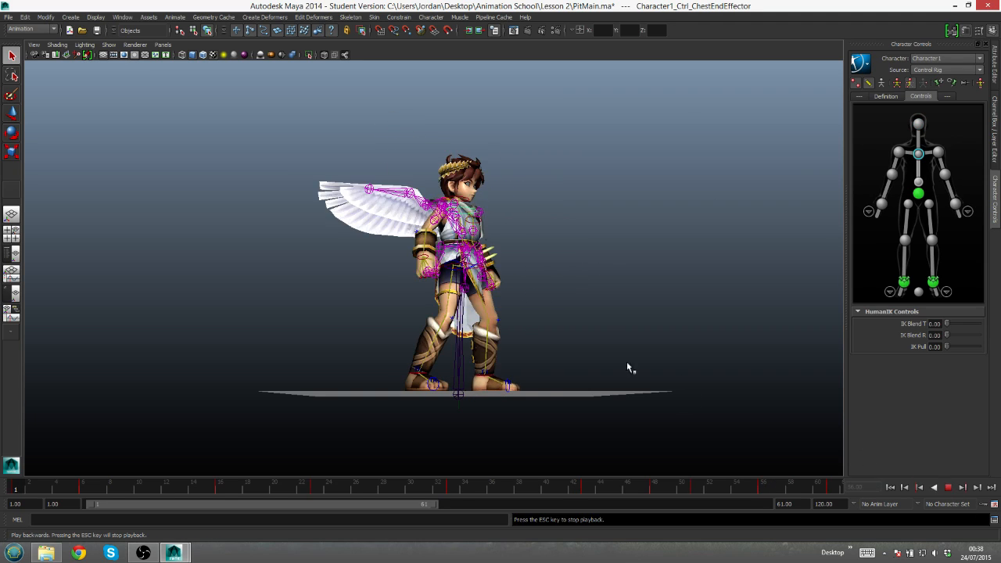
pyautogui.keyDown('alt'); pyautogui.moveTo(515, 265); pyautogui.dragTo(513, 292); pyautogui.keyUp('alt')
pyautogui.keyDown('alt'); pyautogui.moveTo(513, 292); pyautogui.dragTo(506, 268, button='right'); pyautogui.keyUp('alt')
pyautogui.keyDown('alt'); pyautogui.moveTo(505, 268); pyautogui.dragTo(499, 261); pyautogui.keyUp('alt')
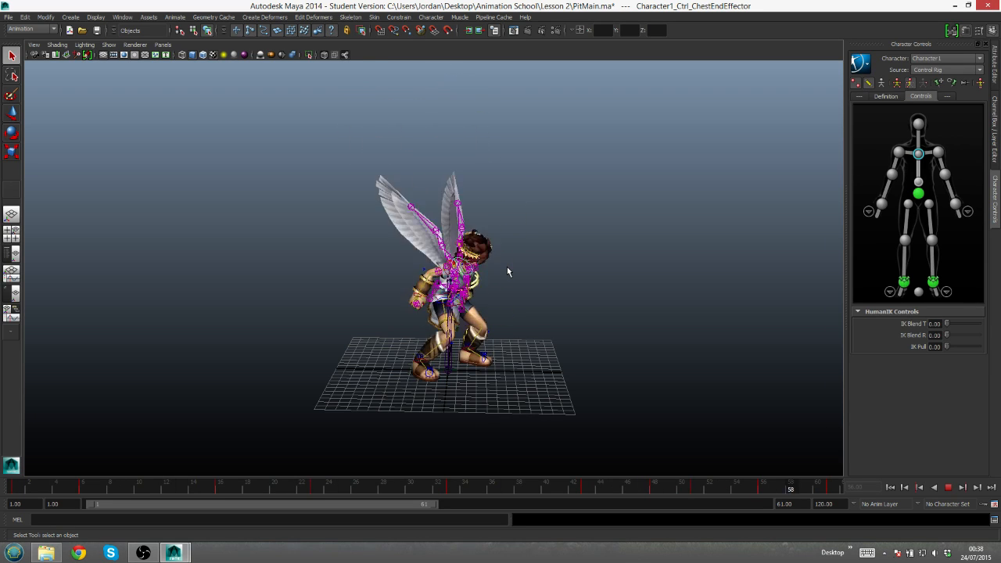
pyautogui.click(949, 487)
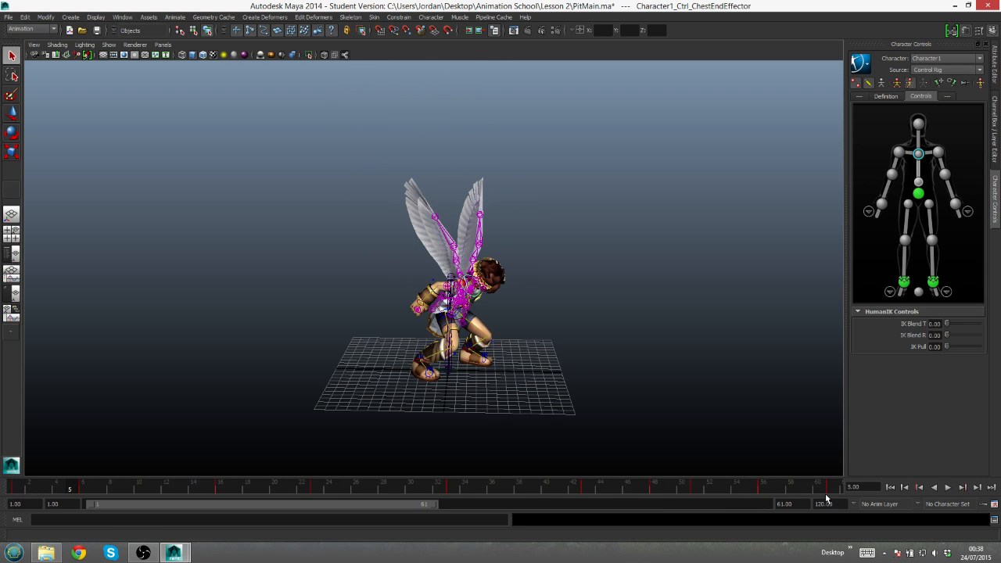
# - Switch to full body mode, extend the playback range to frame 71, and move the standing pose key from frame 61 to 66
pyautogui.moveTo(832, 490)
pyautogui.mouseDown()
pyautogui.moveTo(582, 491)
pyautogui.moveTo(670, 482)
pyautogui.moveTo(834, 488)
pyautogui.mouseUp()
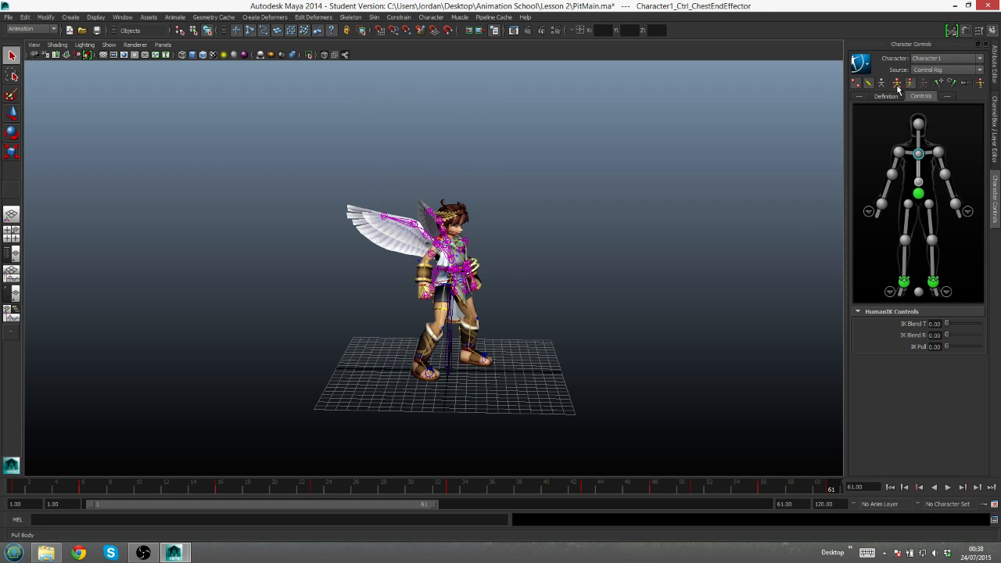
pyautogui.moveTo(439, 505); pyautogui.dragTo(496, 509)
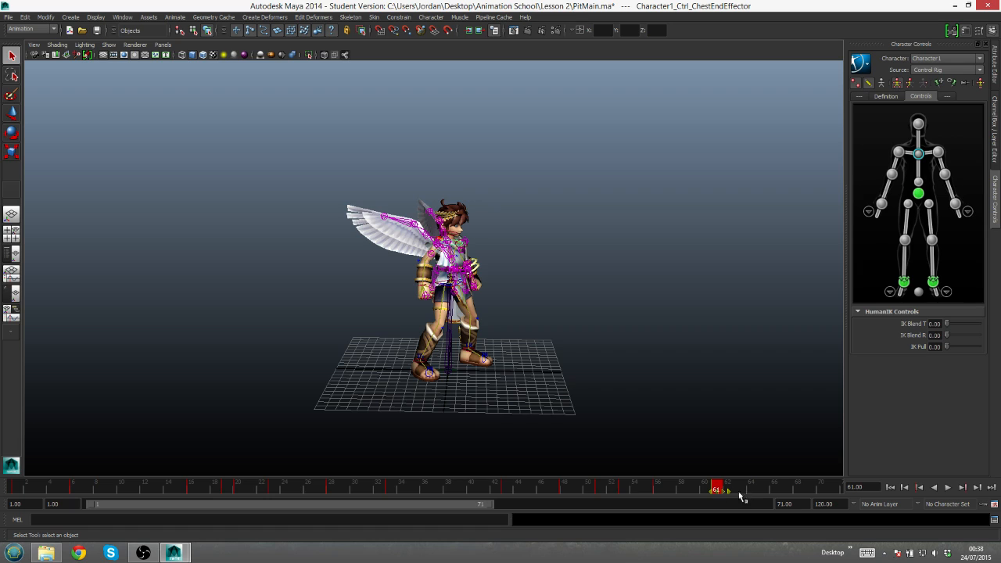
pyautogui.moveTo(797, 490); pyautogui.dragTo(785, 491)
pyautogui.hotkey('alt', 'v')
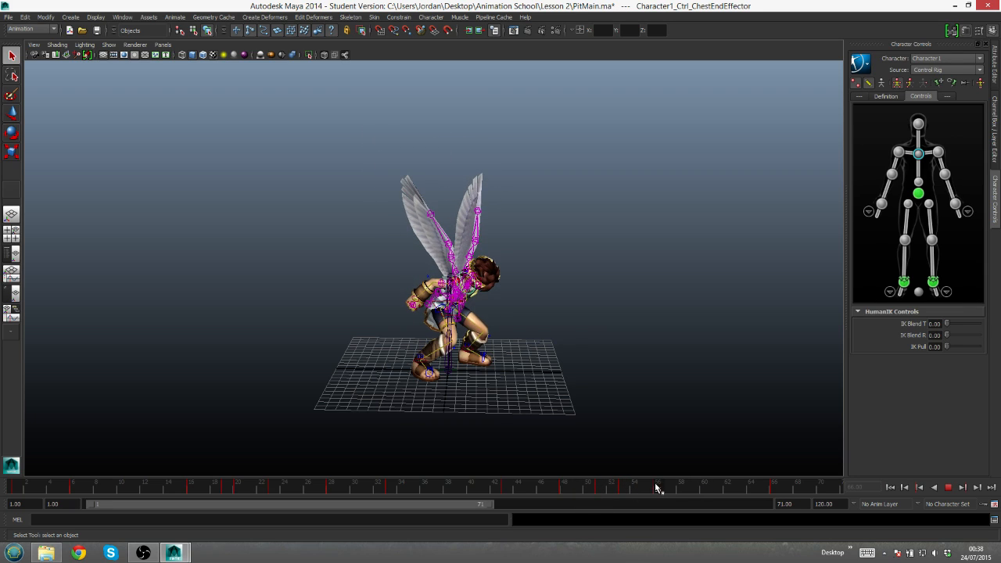
# - In body part mode, lower the hips effector at frame 56 to deepen the crouch, and preview the motion
pyautogui.click(918, 193)
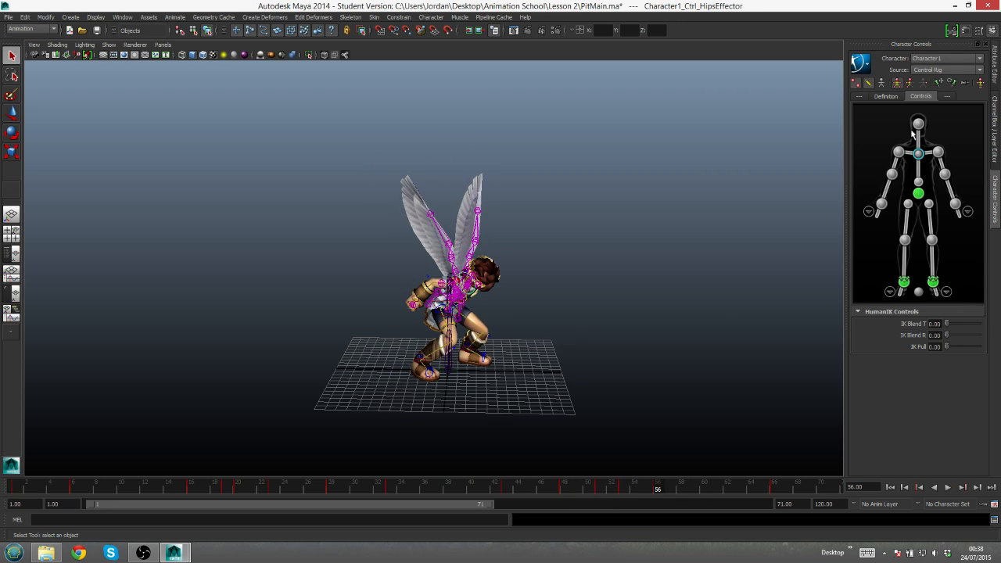
pyautogui.click(909, 82)
pyautogui.keyDown('alt'); pyautogui.moveTo(556, 319); pyautogui.dragTo(551, 279); pyautogui.keyUp('alt')
pyautogui.press('w')
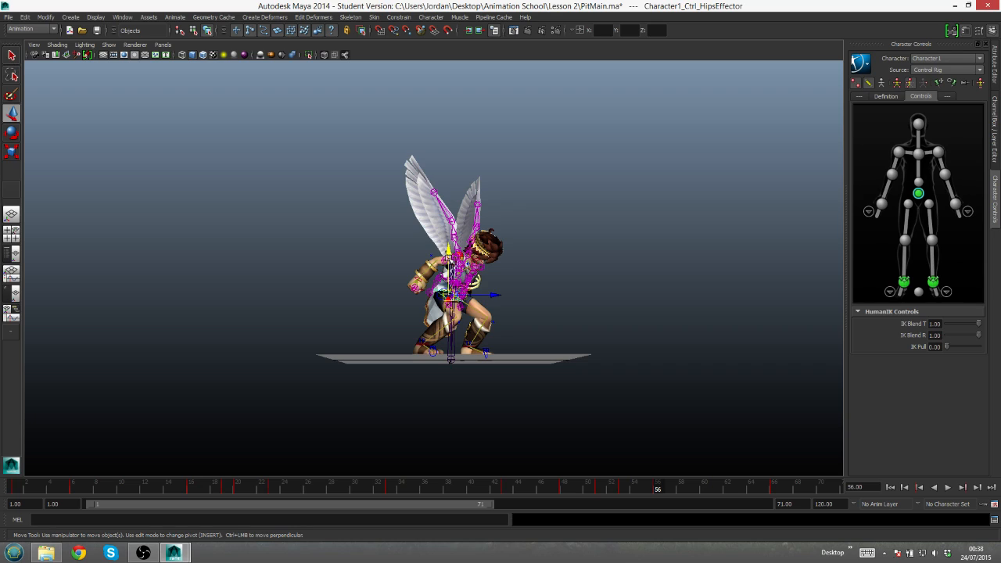
pyautogui.moveTo(451, 260); pyautogui.dragTo(450, 271)
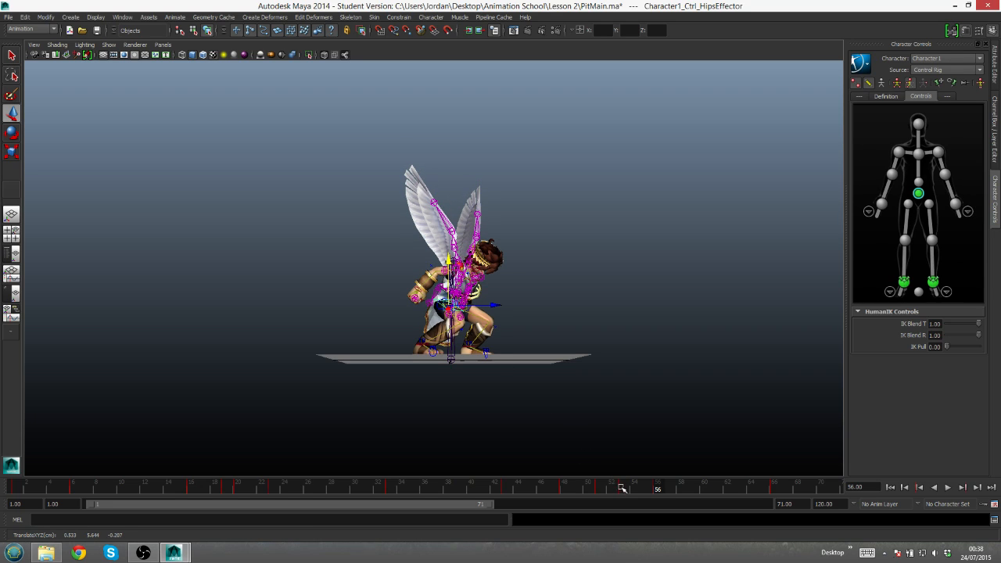
pyautogui.press('q')
pyautogui.hotkey('alt', 'v')
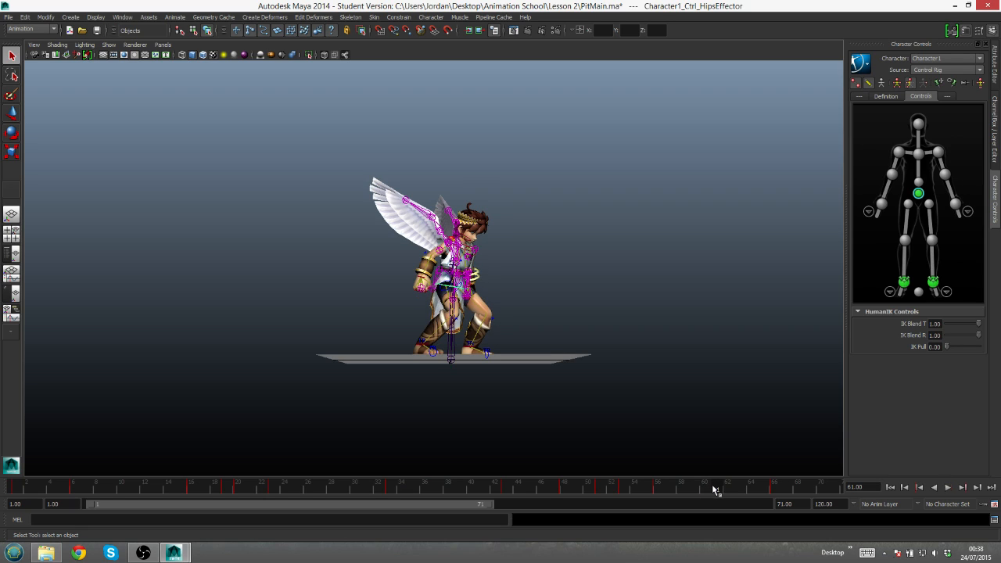
# - Lower the hips effector slightly at frame 61
pyautogui.hotkey('alt', 'v')
pyautogui.press('w')
pyautogui.moveTo(452, 241); pyautogui.dragTo(452, 245)
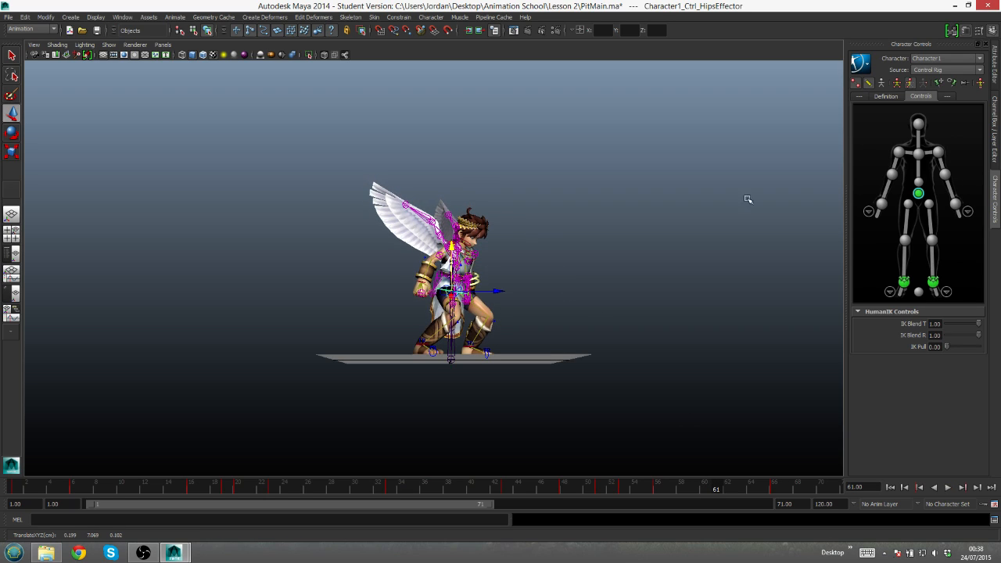
# - Key the lowered hips at frame 61 and rotate the chest effector slightly forward at that frame
pyautogui.press('s')
pyautogui.click(919, 154)
pyautogui.press('e')
pyautogui.moveTo(518, 230); pyautogui.dragTo(525, 267)
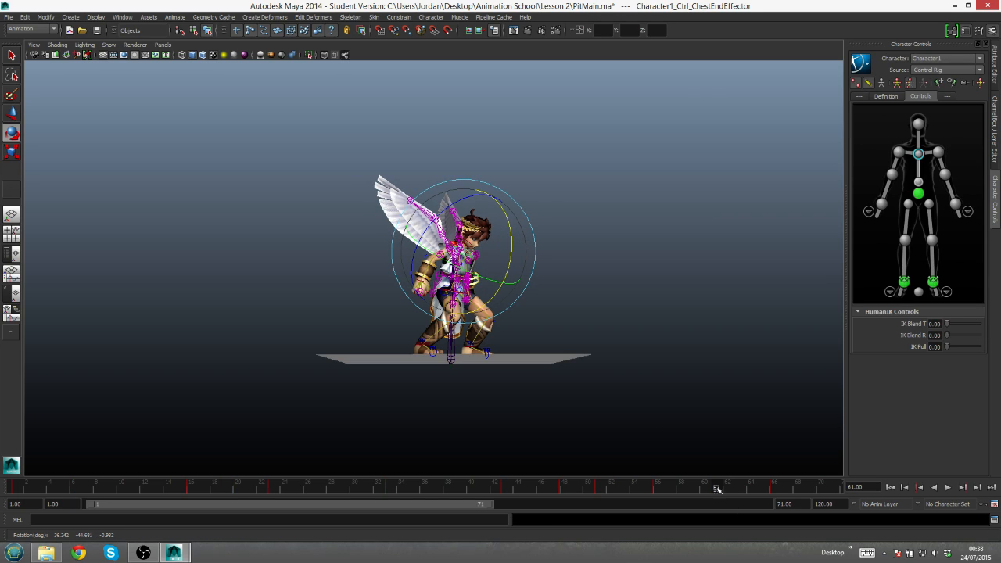
pyautogui.press('q')
# - Shorten the playback range to end at frame 66 and play back the animation to review the whole jump
pyautogui.moveTo(490, 507); pyautogui.dragTo(461, 519)
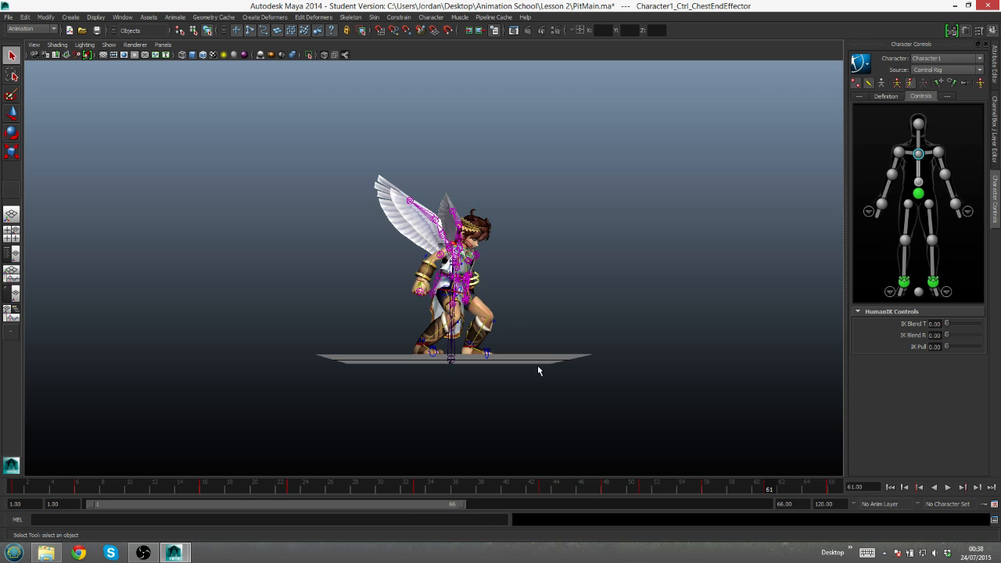
pyautogui.keyDown('alt'); pyautogui.moveTo(530, 351); pyautogui.dragTo(531, 361); pyautogui.keyUp('alt')
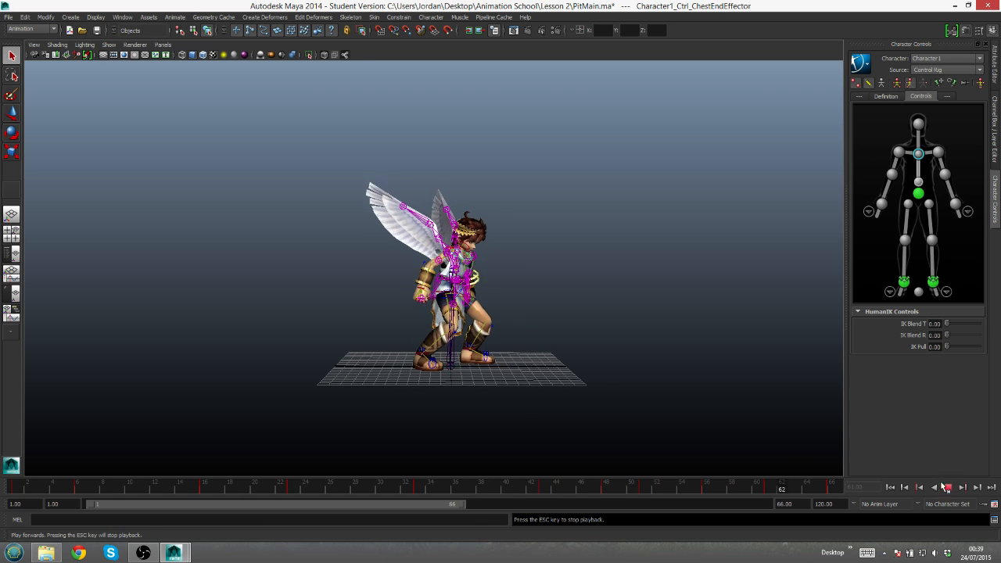
pyautogui.scroll(4, 553, 344)
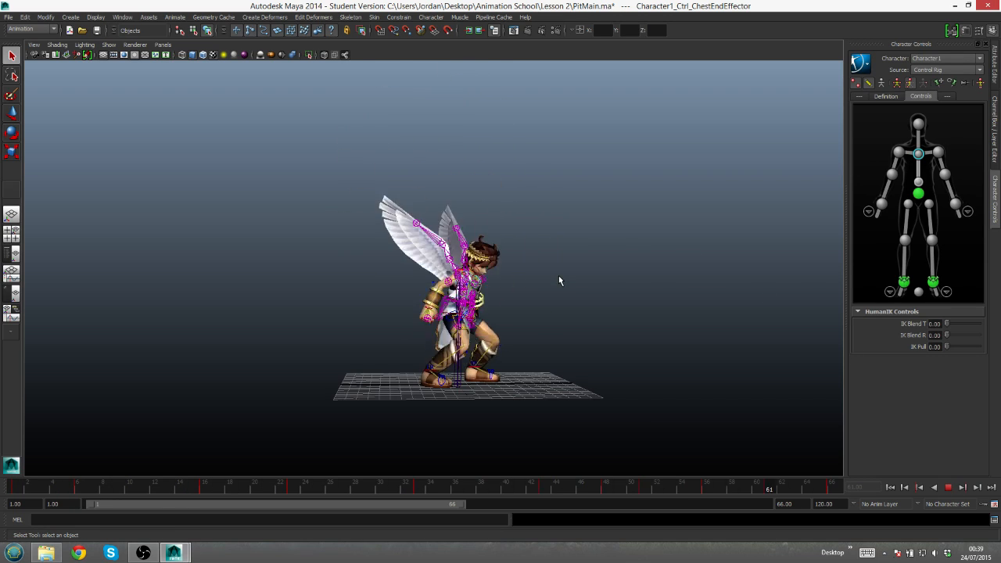
pyautogui.scroll(3, 576, 328)
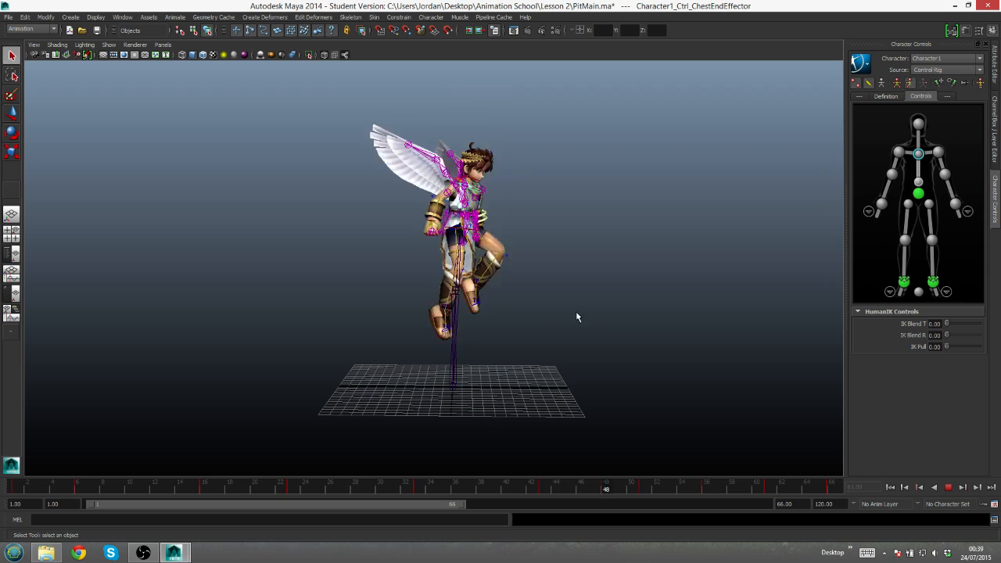
pyautogui.keyDown('alt'); pyautogui.moveTo(536, 240); pyautogui.dragTo(559, 284, button='middle'); pyautogui.keyUp('alt')
pyautogui.keyDown('alt'); pyautogui.moveTo(560, 305); pyautogui.dragTo(564, 300); pyautogui.keyUp('alt')
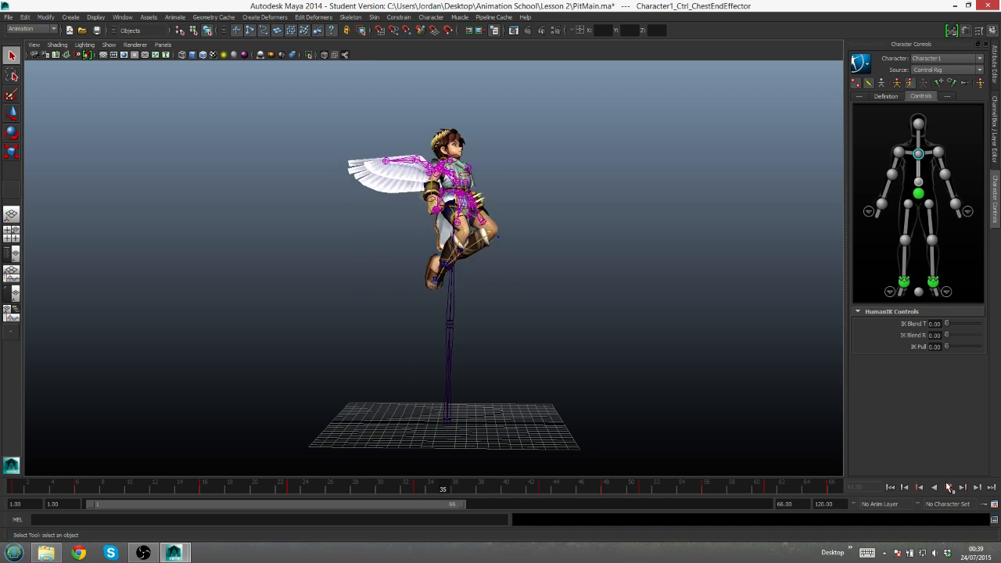
pyautogui.click(949, 486)
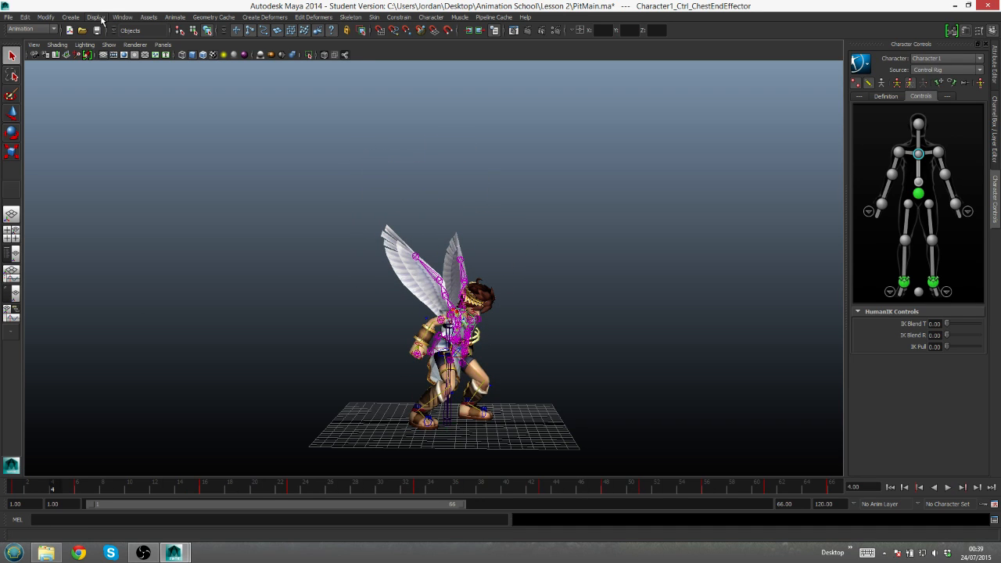
# - Open the Graph Editor and isolate the hips effector's Translate Y curve, framed to fill the graph
pyautogui.click(122, 17)
pyautogui.moveTo(141, 53)
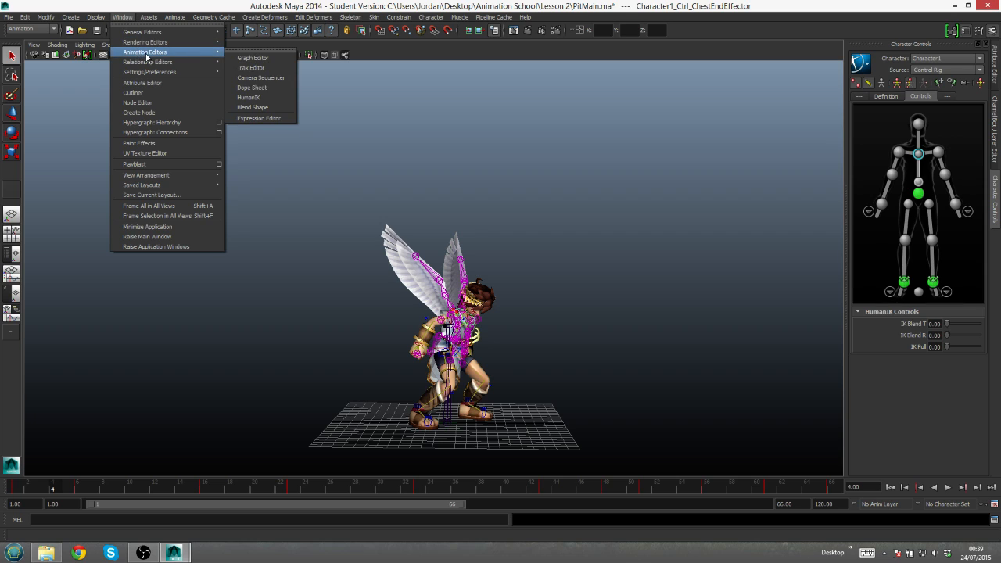
pyautogui.click(254, 58)
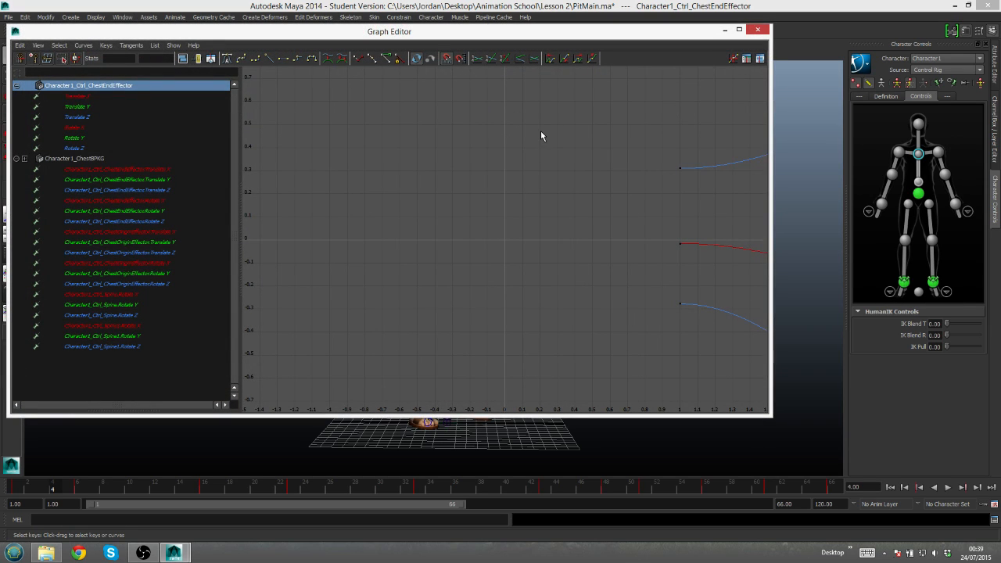
pyautogui.press('f')
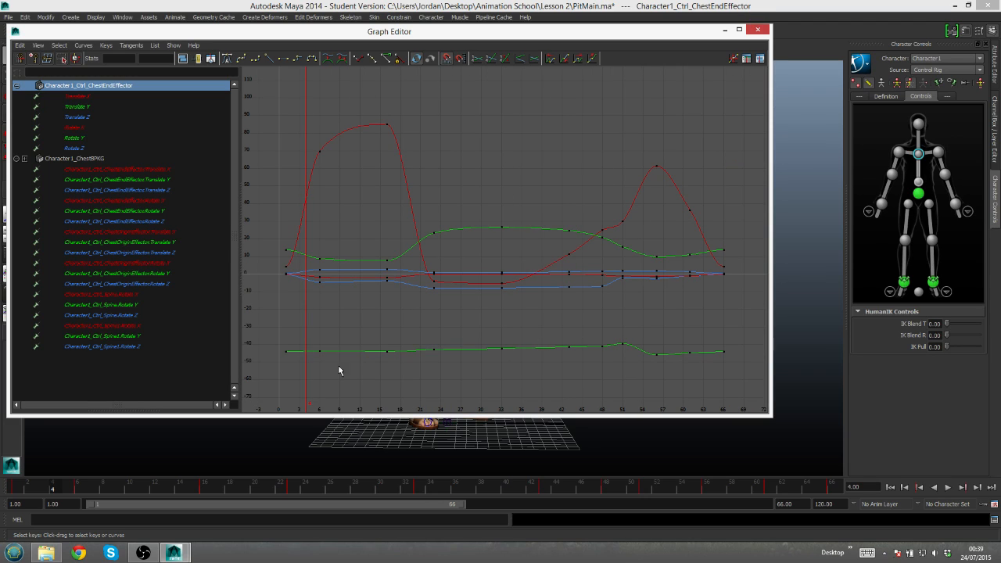
pyautogui.click(919, 194)
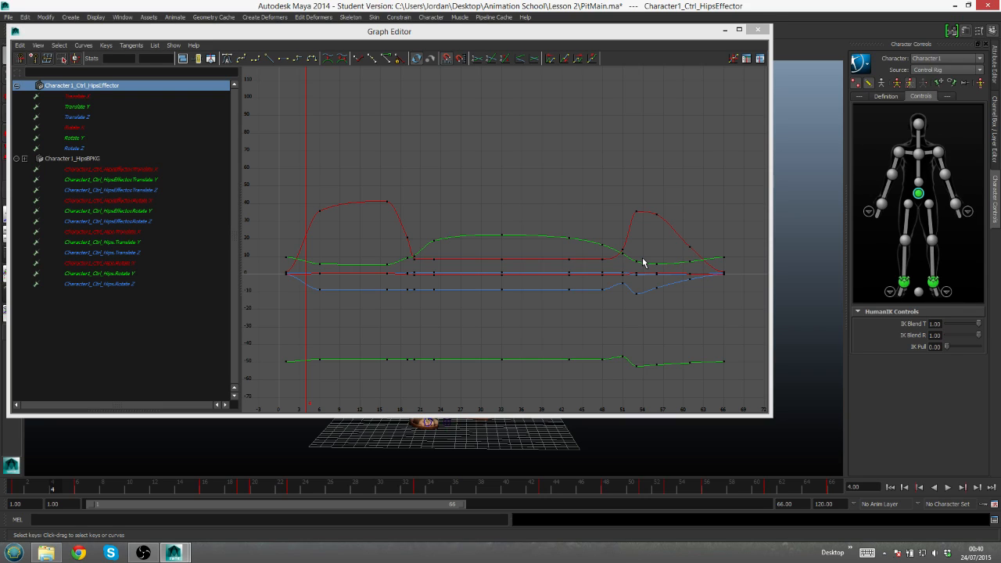
pyautogui.click(75, 107)
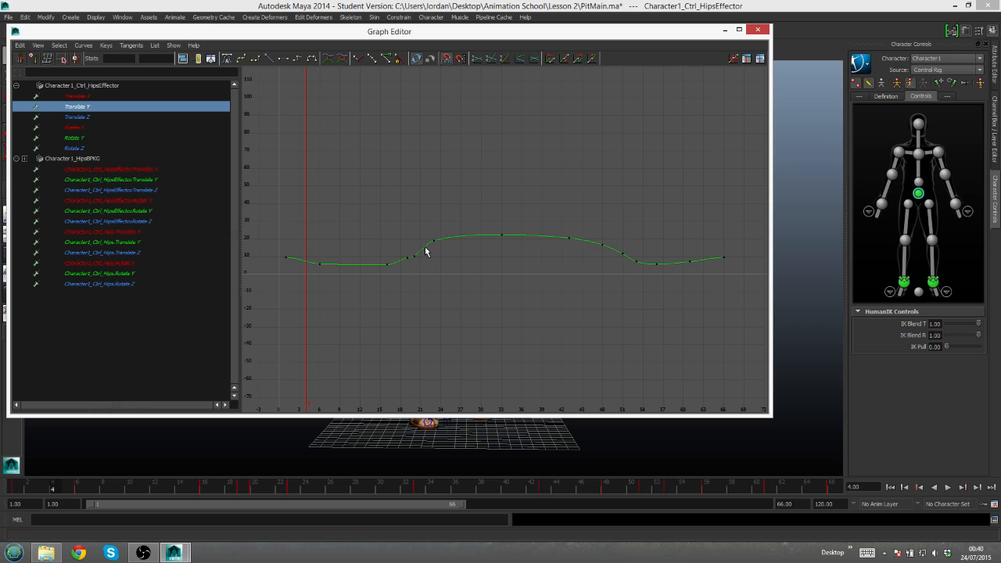
pyautogui.press('a')
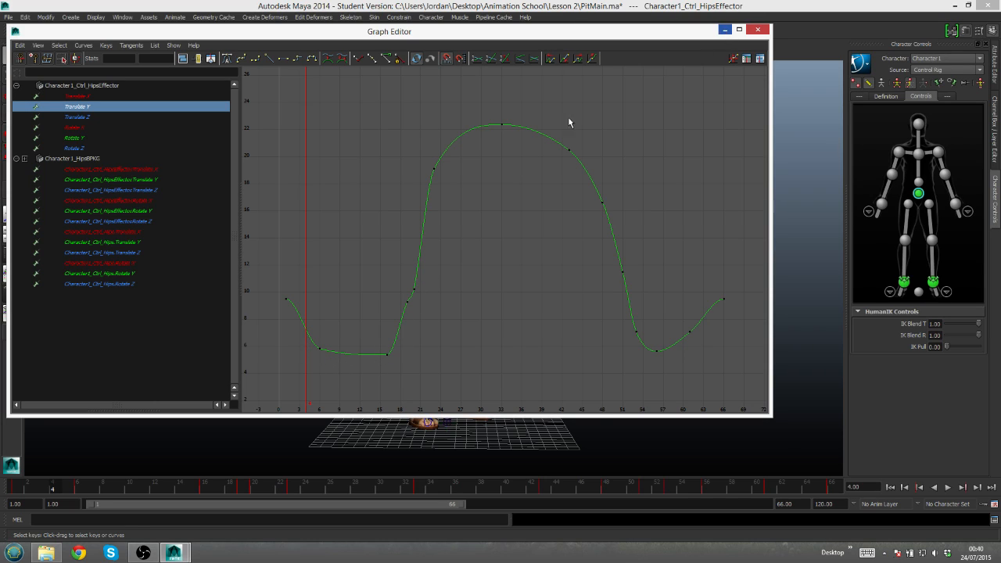
# - Delete the frame 19 key from the hips' Translate Y curve and scrub the timeline to the landing crouch at frame 56
pyautogui.click(416, 290)
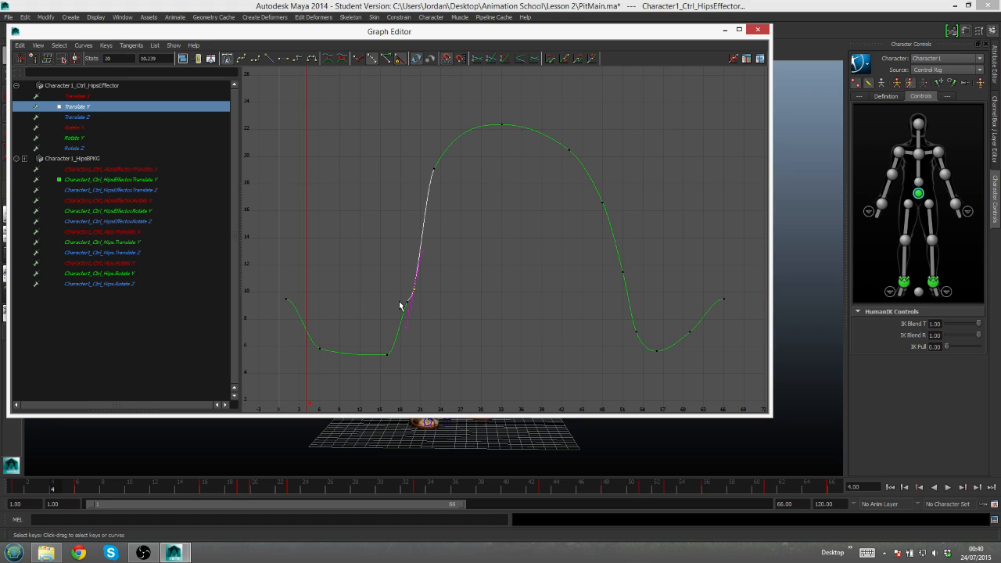
pyautogui.moveTo(404, 299); pyautogui.dragTo(412, 310, button='middle')
pyautogui.click(725, 30)
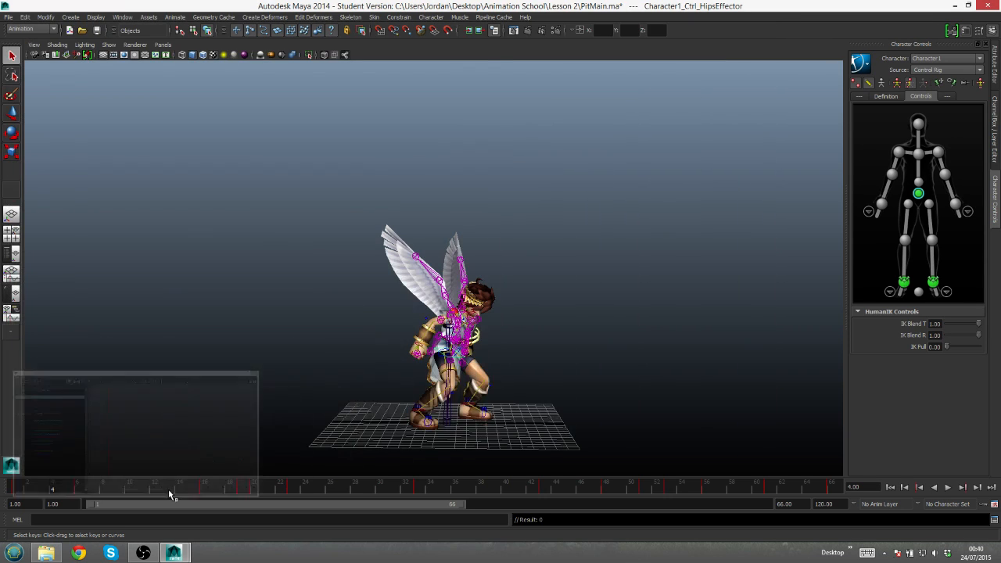
pyautogui.moveTo(240, 487); pyautogui.dragTo(706, 489)
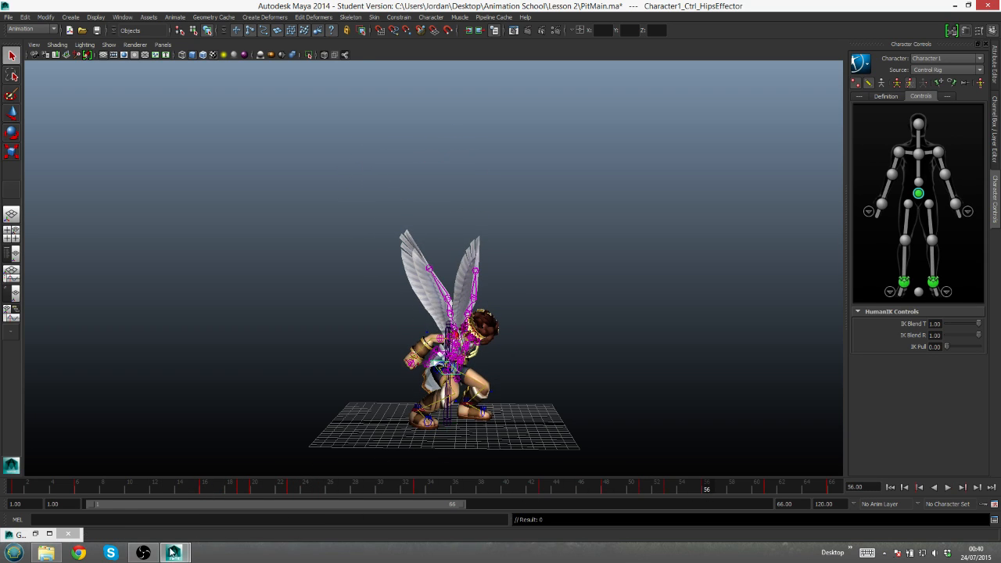
# - Bring back the Graph Editor and raise the frame 23 key on the hips' Translate Y curve to about 19.27
pyautogui.moveTo(143, 554)
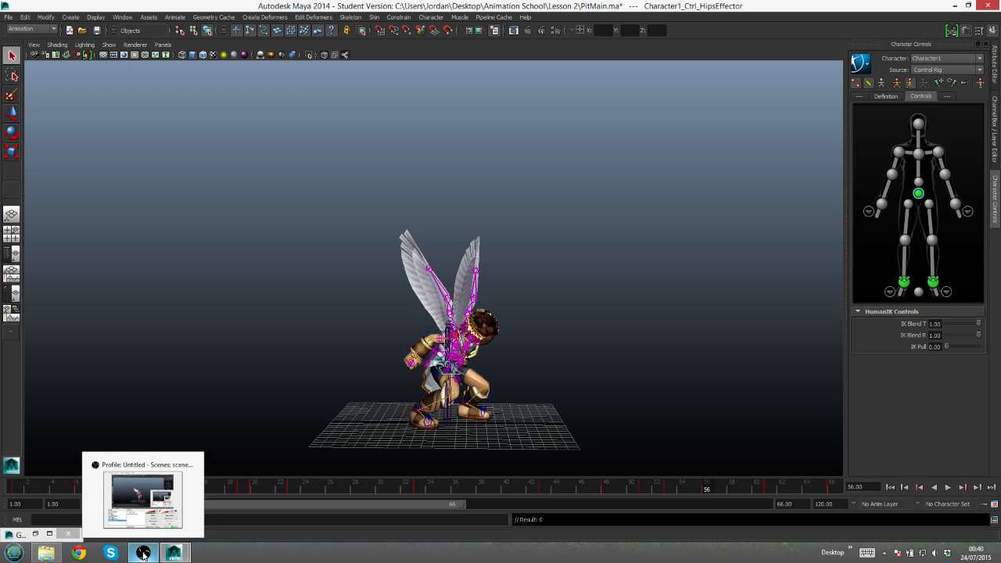
pyautogui.moveTo(177, 552)
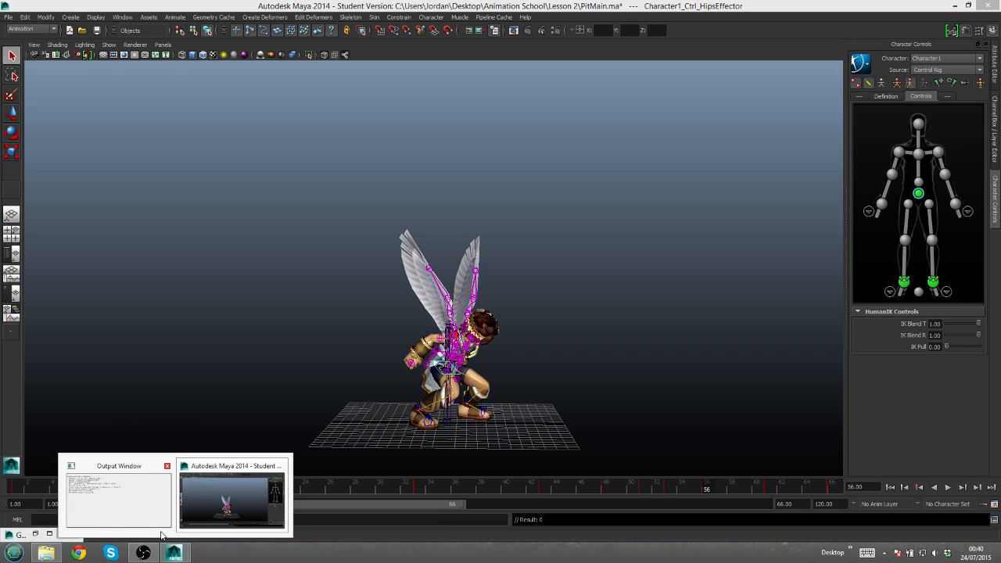
pyautogui.click(188, 536)
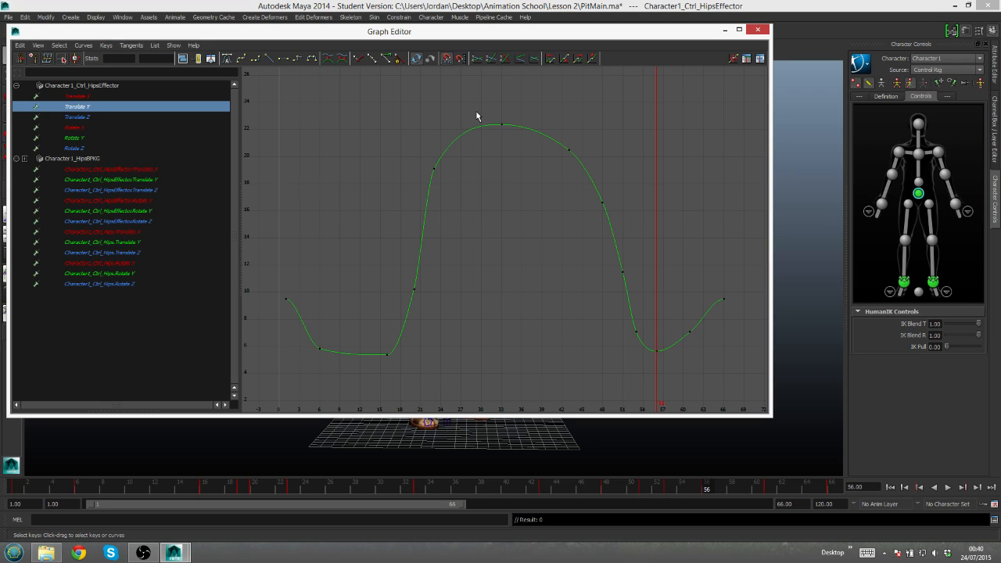
pyautogui.moveTo(422, 153); pyautogui.dragTo(447, 174)
pyautogui.moveTo(435, 166)
pyautogui.mouseDown(button='middle')
pyautogui.moveTo(441, 159)
pyautogui.moveTo(434, 164)
pyautogui.mouseUp(button='middle')
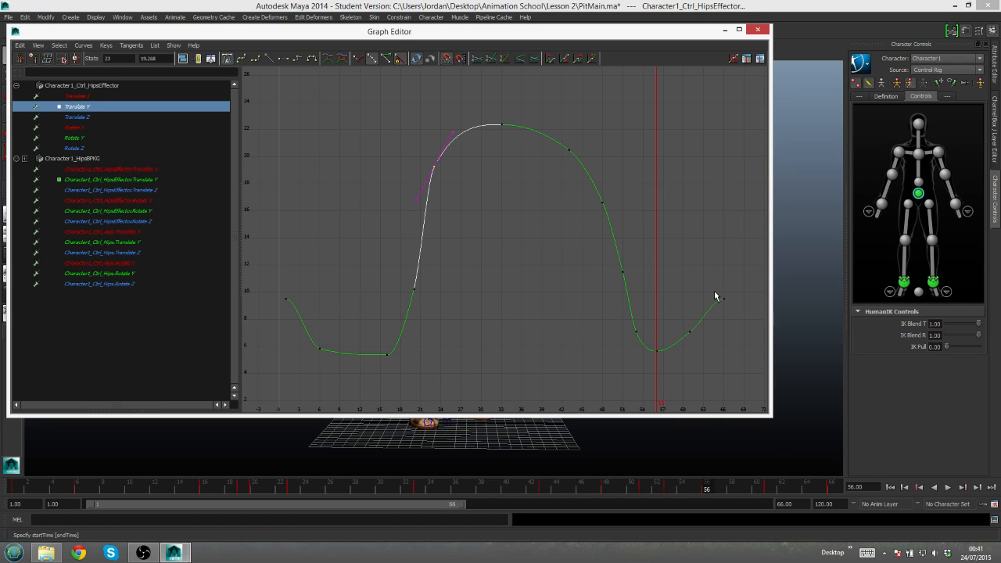
# - Break the tangents of the hips' Translate Y keys at frames 6 and 1, and angle frame 1's outgoing tangent steeply downward
pyautogui.moveTo(719, 291); pyautogui.dragTo(732, 308)
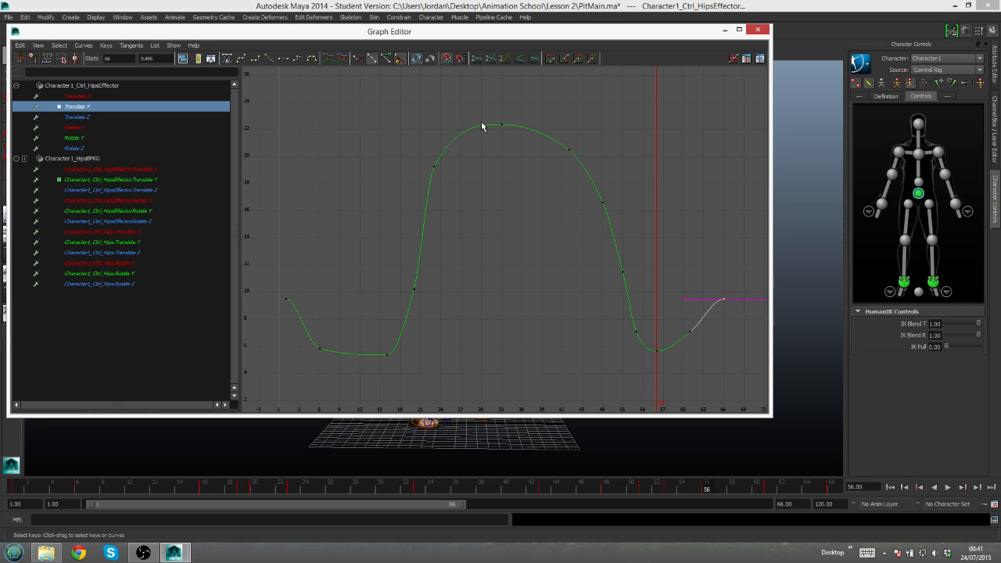
pyautogui.moveTo(310, 342); pyautogui.dragTo(336, 353)
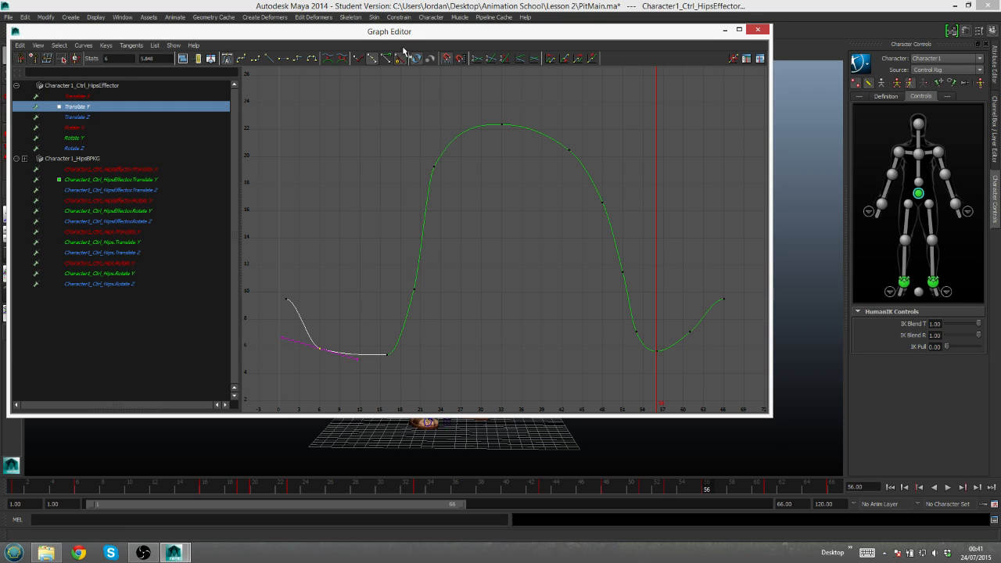
pyautogui.click(358, 60)
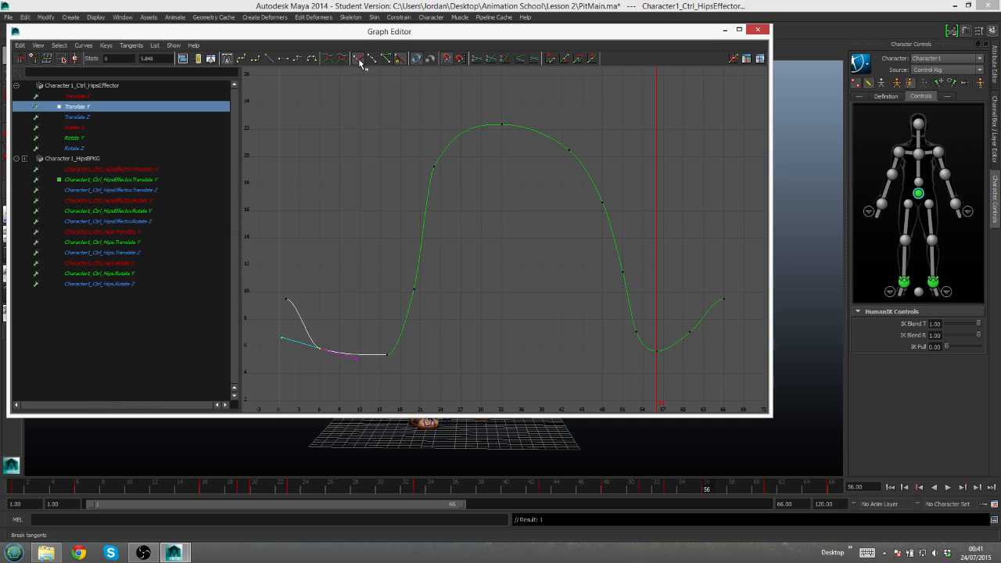
pyautogui.click(288, 300)
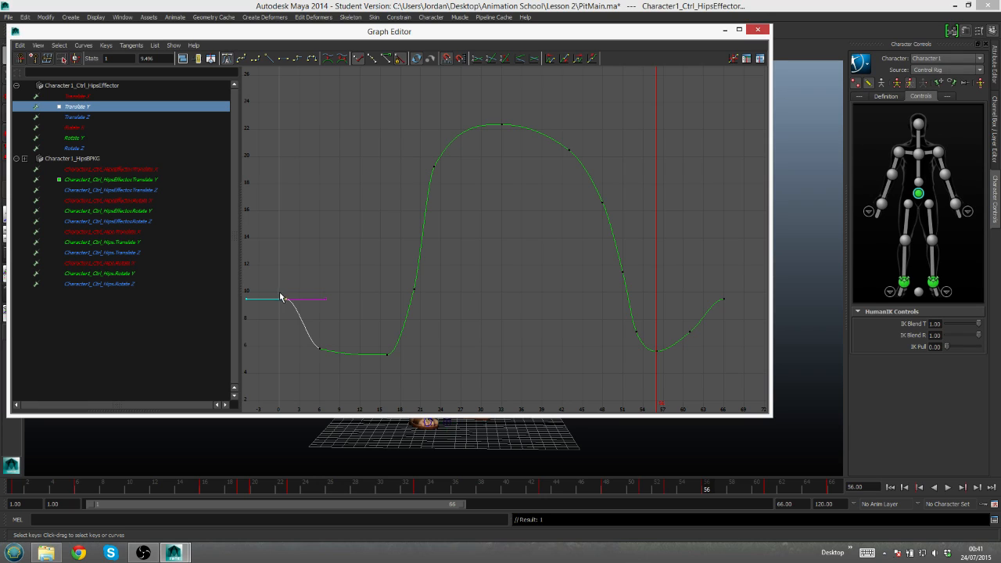
pyautogui.moveTo(323, 288)
pyautogui.mouseDown()
pyautogui.moveTo(332, 313)
pyautogui.moveTo(324, 304)
pyautogui.mouseUp()
pyautogui.press('w')
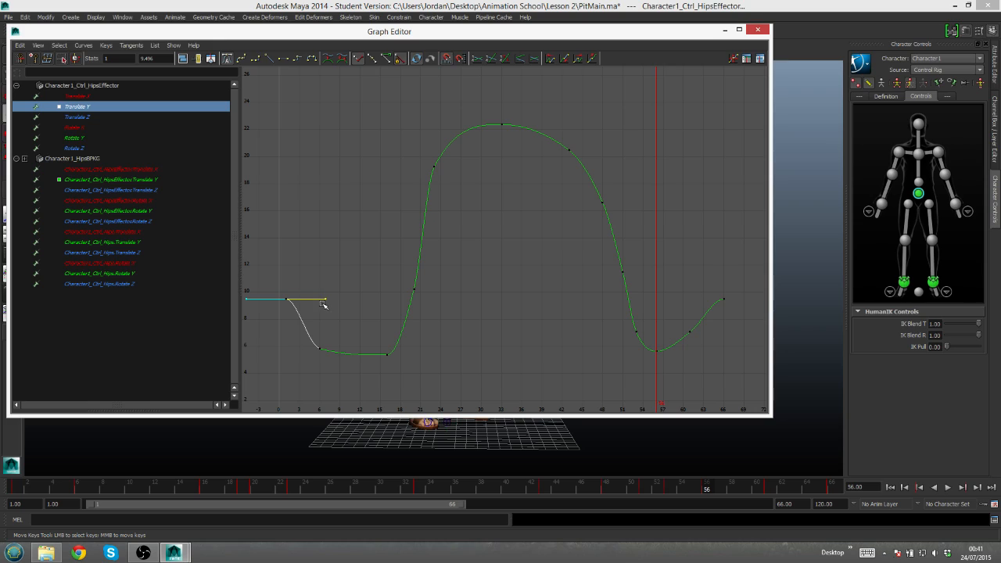
pyautogui.moveTo(324, 302); pyautogui.dragTo(304, 358, button='middle')
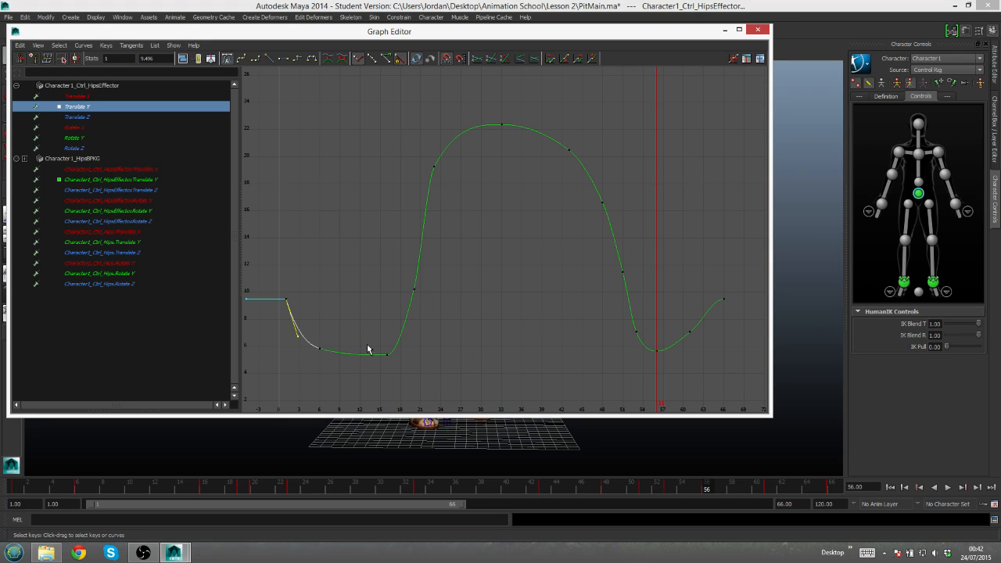
# - Lower the frame 61 key on the hips' Translate Y curve to about 6.26
pyautogui.click(721, 297)
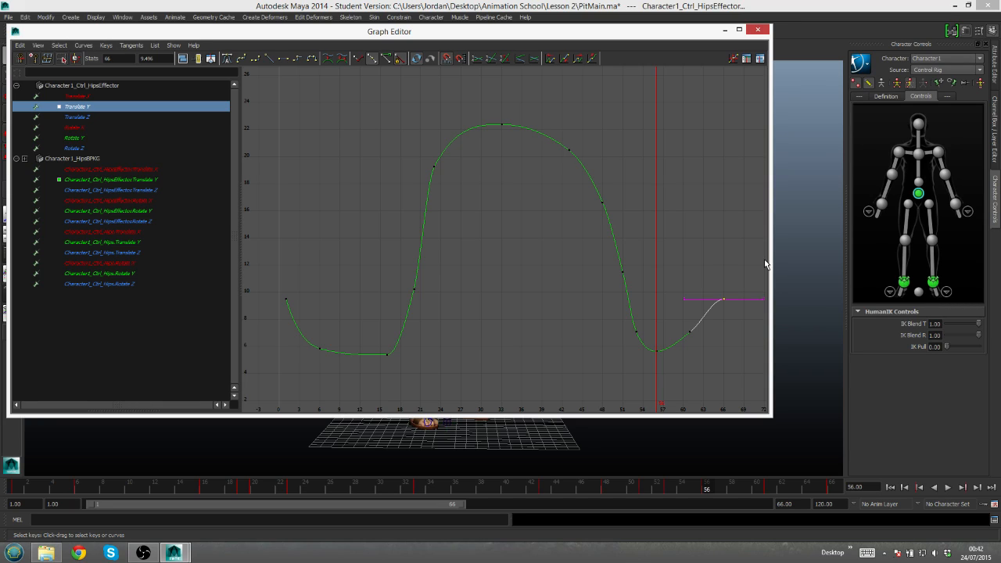
pyautogui.moveTo(676, 324)
pyautogui.mouseDown()
pyautogui.moveTo(697, 339)
pyautogui.moveTo(688, 336)
pyautogui.mouseUp()
pyautogui.press('a')
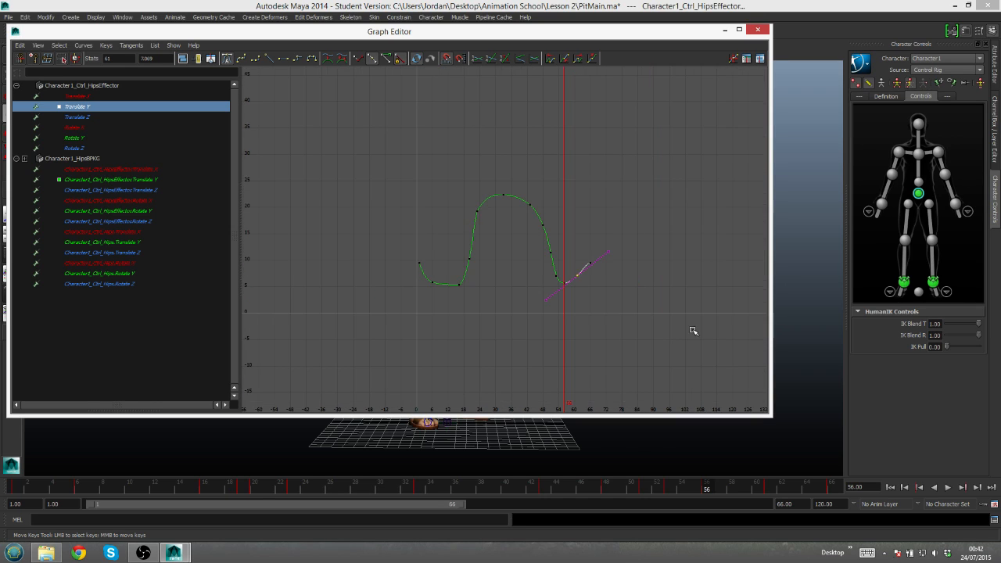
pyautogui.moveTo(693, 336); pyautogui.dragTo(685, 338, button='middle')
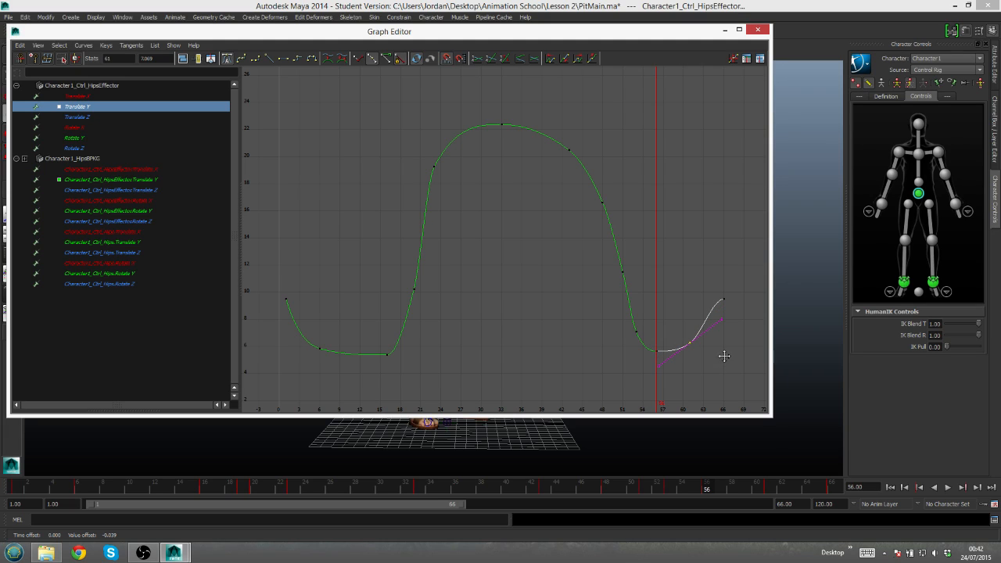
# - Break the tangents of the hips' Translate Y key at frame 61 and adjust both handles to smooth the rise from the crouch
pyautogui.click(358, 59)
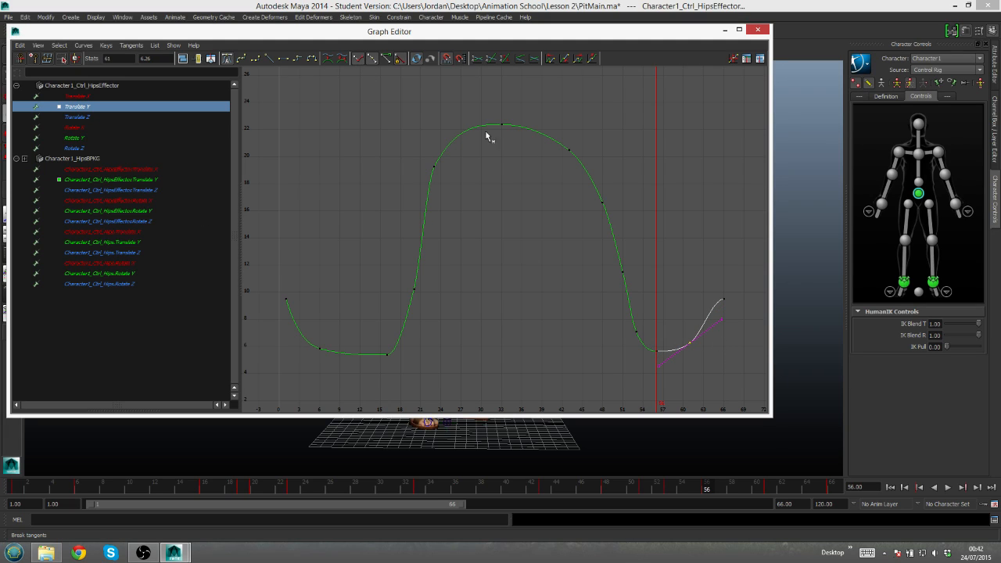
pyautogui.click(721, 321)
pyautogui.moveTo(720, 318); pyautogui.dragTo(719, 311, button='middle')
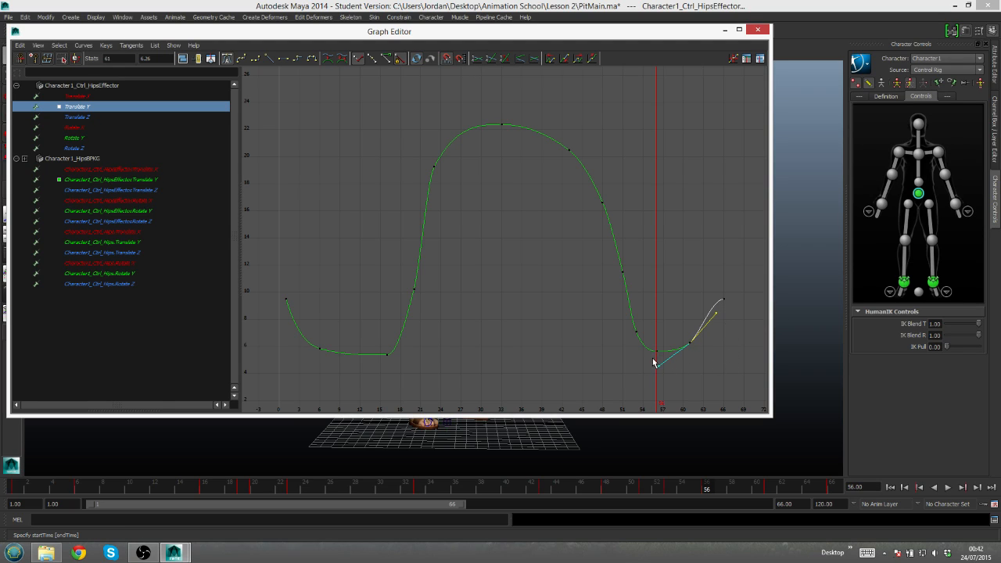
pyautogui.scroll(-2, 667, 376)
pyautogui.scroll(2, 626, 343)
pyautogui.moveTo(650, 361); pyautogui.dragTo(651, 364)
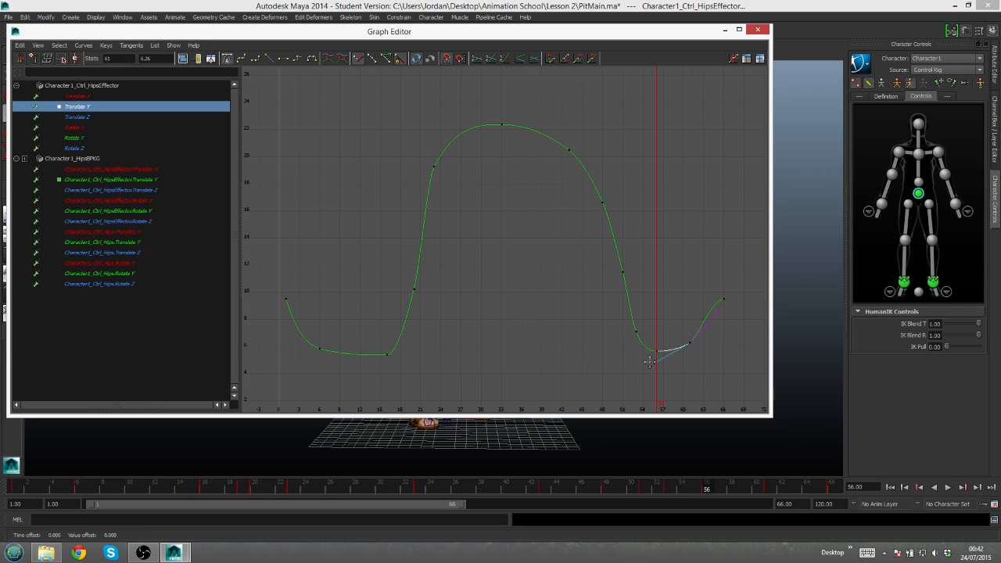
# - Minimize the Graph Editor and play back the animation to check the edited hips motion
pyautogui.click(724, 30)
pyautogui.click(948, 488)
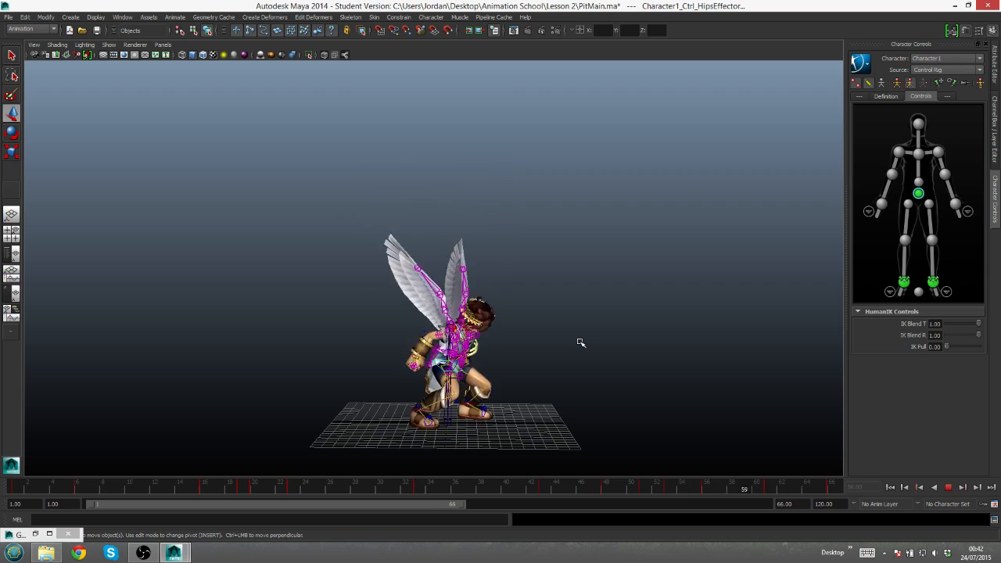
pyautogui.click(949, 486)
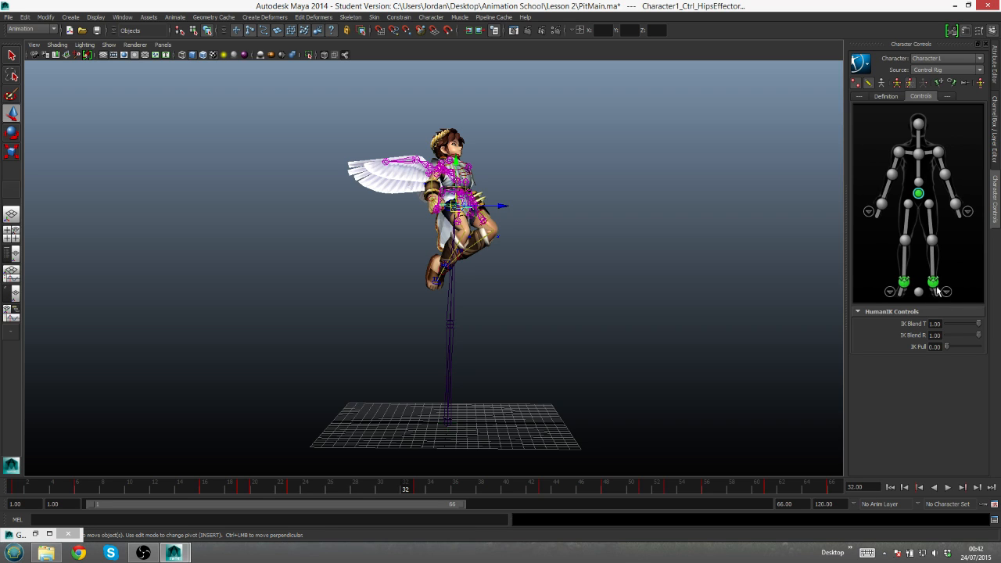
# - Select the right ankle effector and display its animation curves in the Graph Editor
pyautogui.click(904, 282)
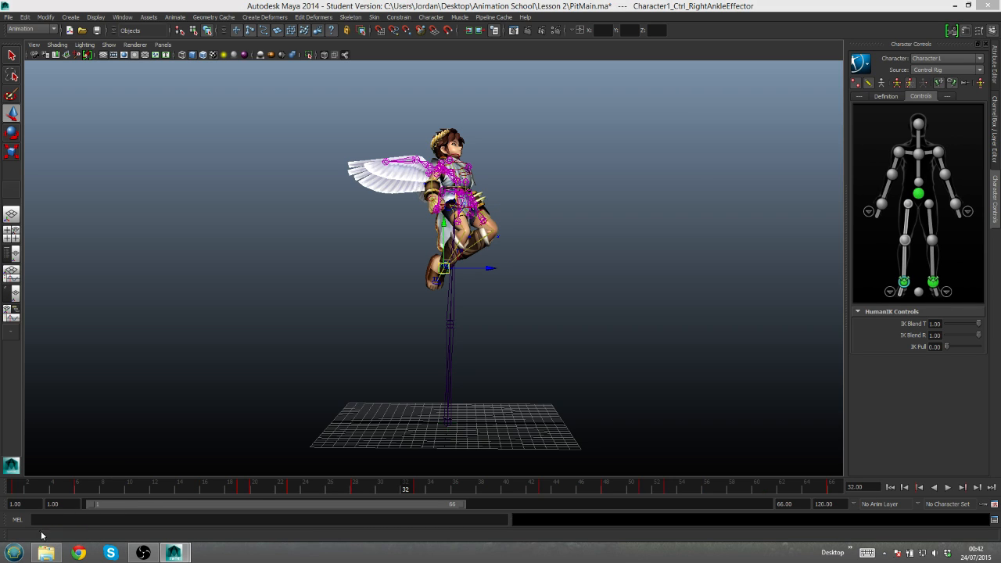
pyautogui.click(42, 533)
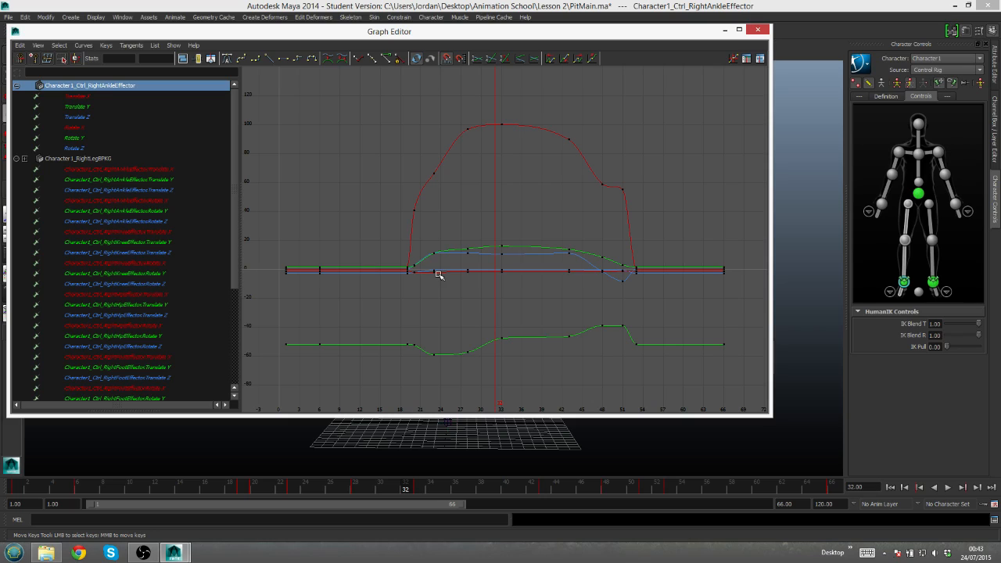
# - Delete the frame 28 key from the right ankle effector's Translate Y curve to smooth its rise
pyautogui.click(78, 108)
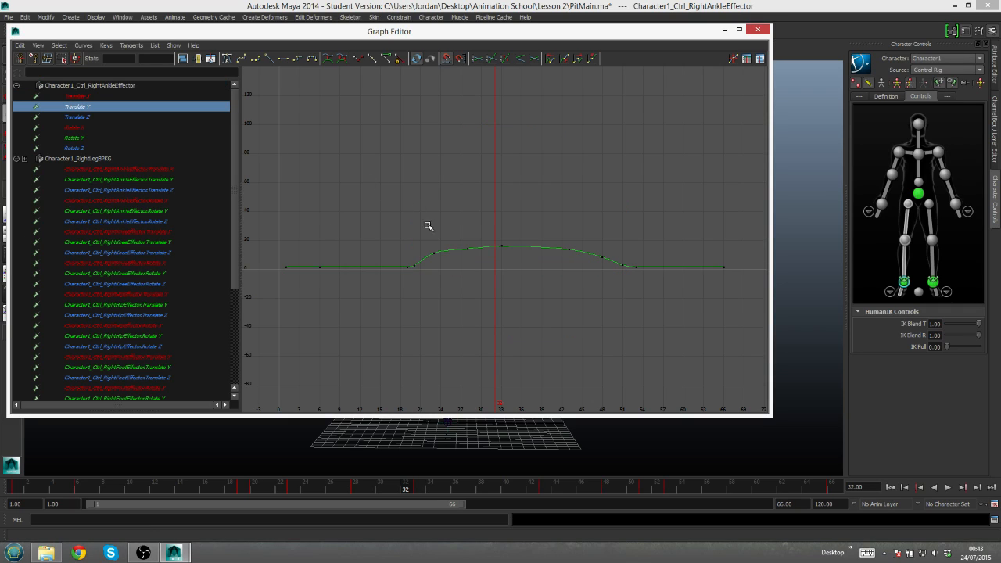
pyautogui.press('f')
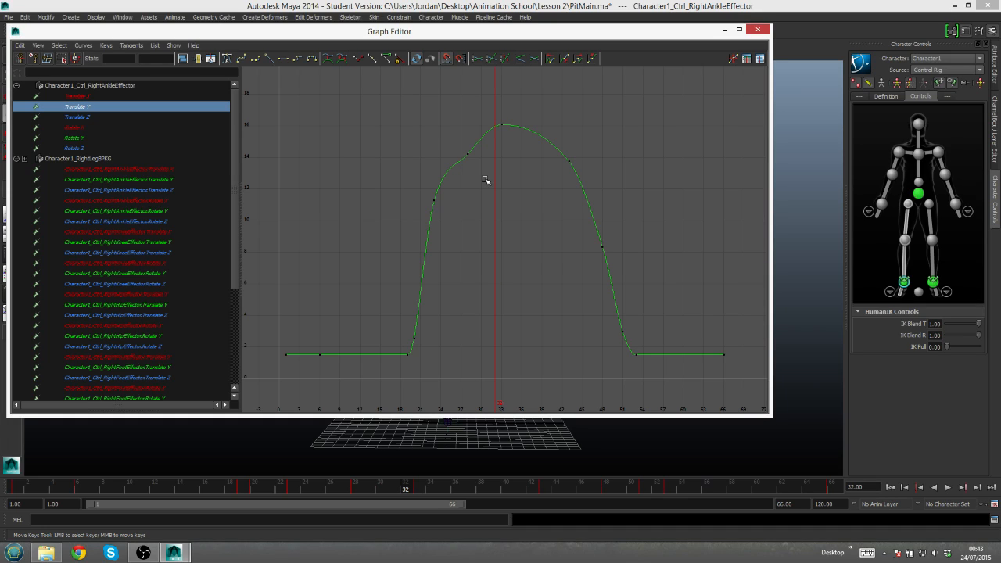
pyautogui.moveTo(463, 148); pyautogui.dragTo(488, 176)
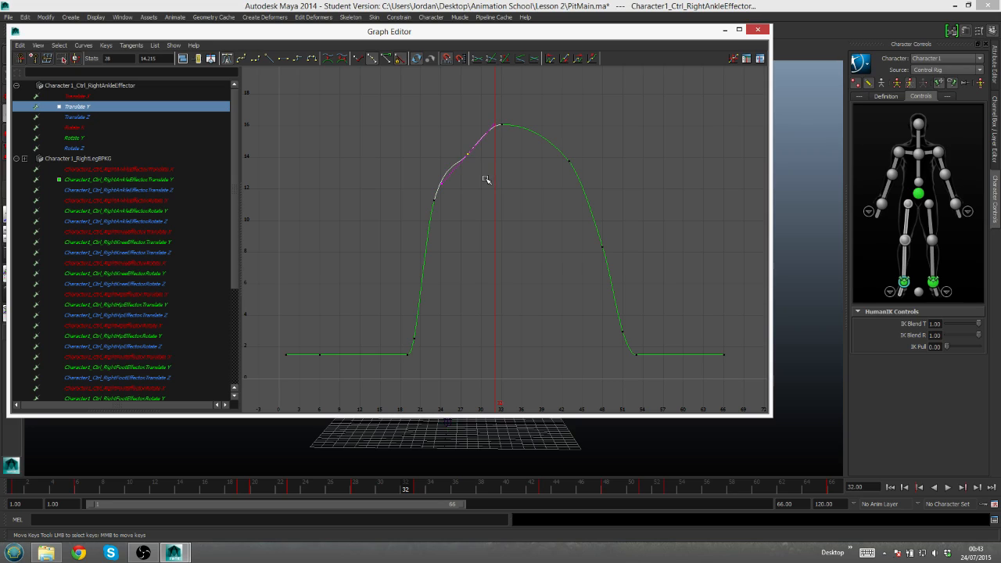
pyautogui.press('Delete')
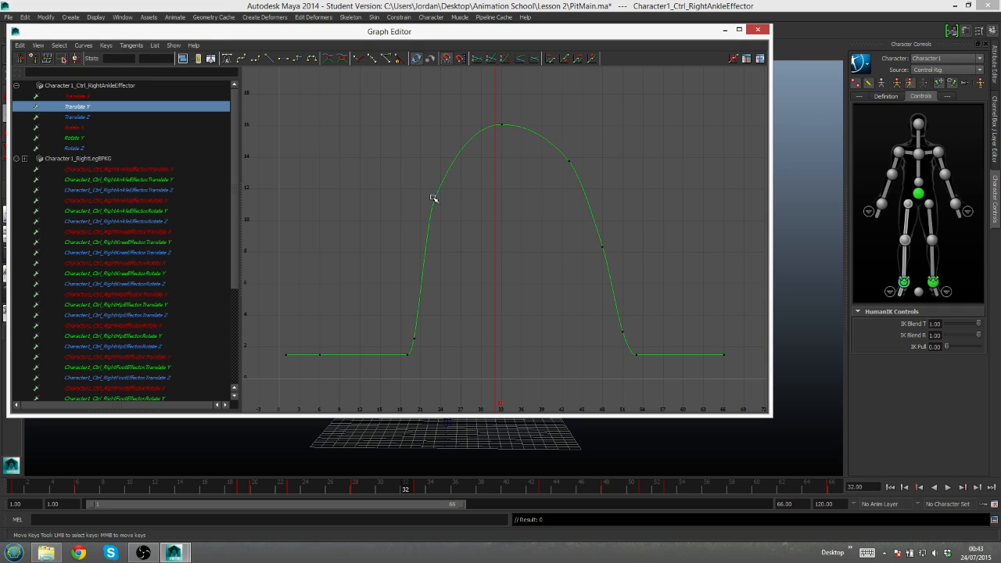
# - Delete the frame 48 key from the right ankle effector's Translate Z curve
pyautogui.click(81, 119)
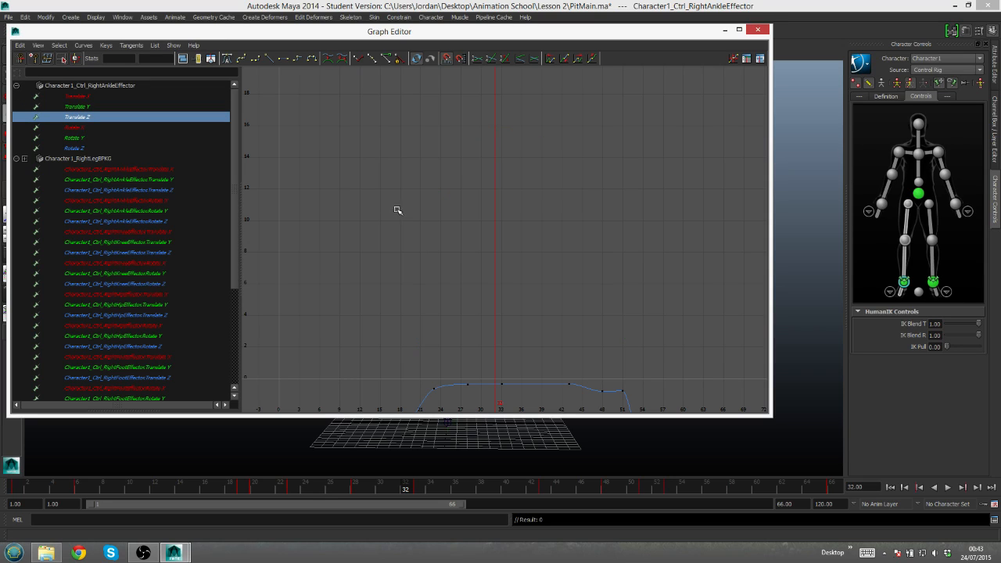
pyautogui.press('f')
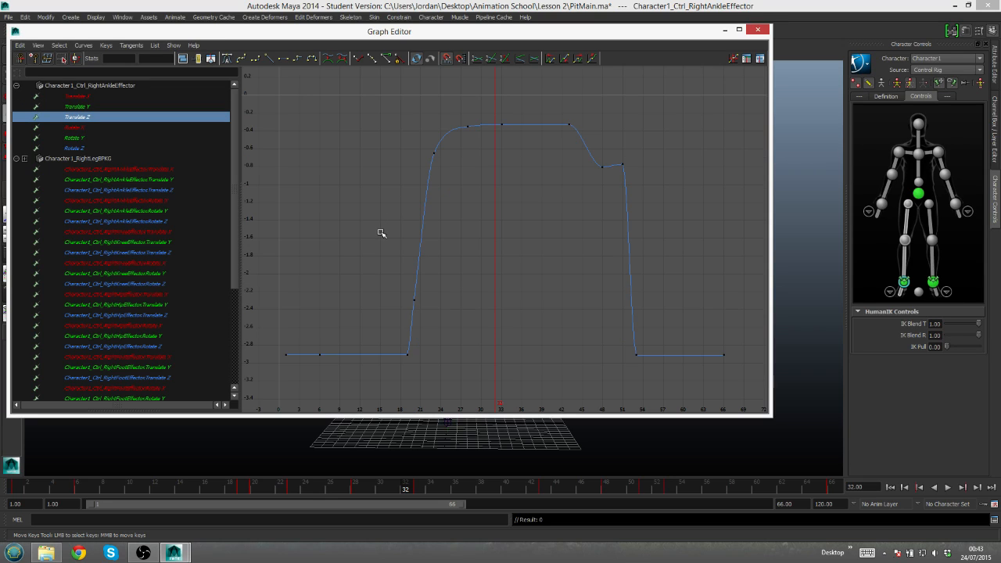
pyautogui.click(601, 166)
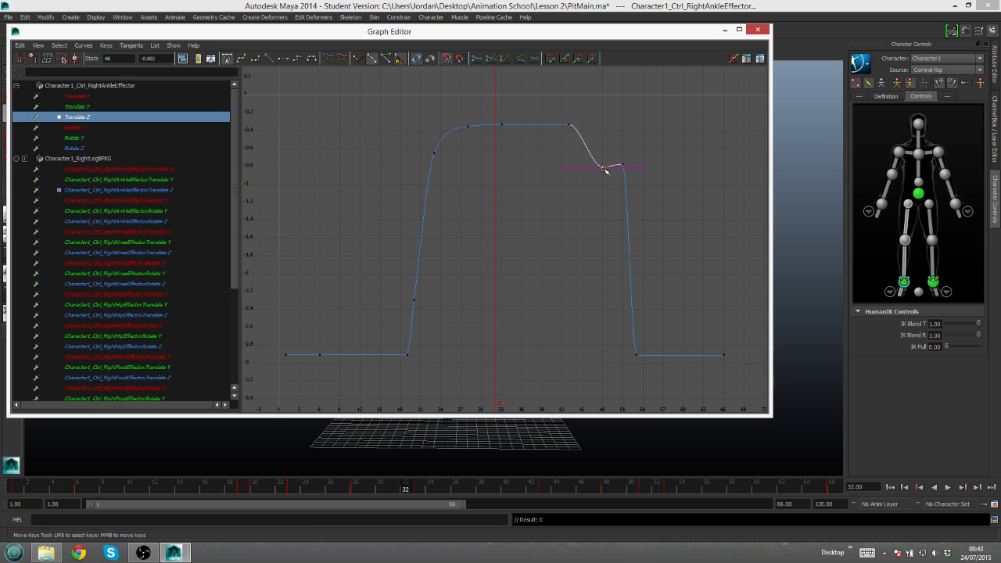
pyautogui.press('Delete')
# - Examine the right ankle effector's Translate Y and Translate X curves for uneven keys
pyautogui.click(81, 106)
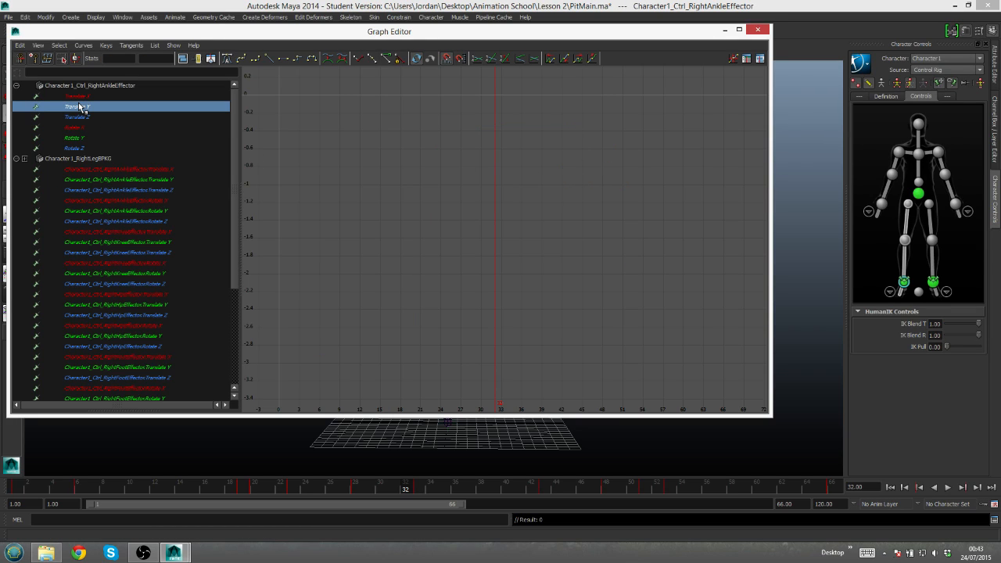
pyautogui.press('f')
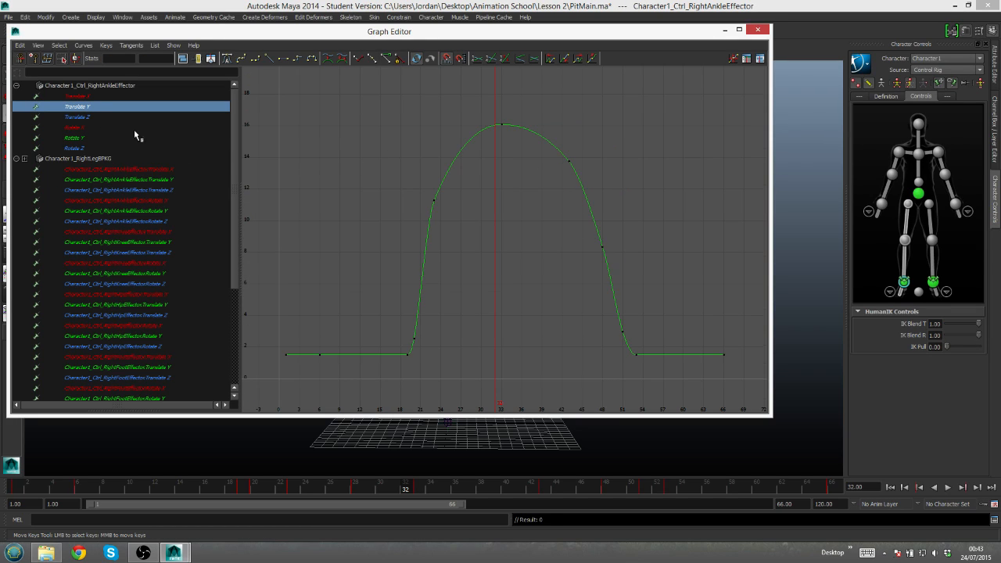
pyautogui.click(77, 96)
pyautogui.press('f')
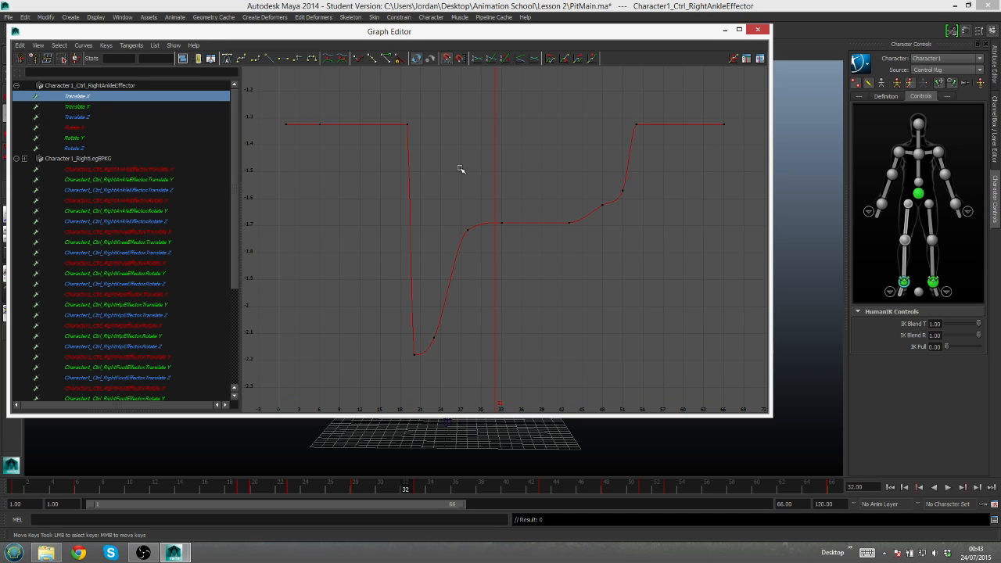
# - Delete the frame 28 key from the left ankle effector's Translate Y curve
pyautogui.click(933, 283)
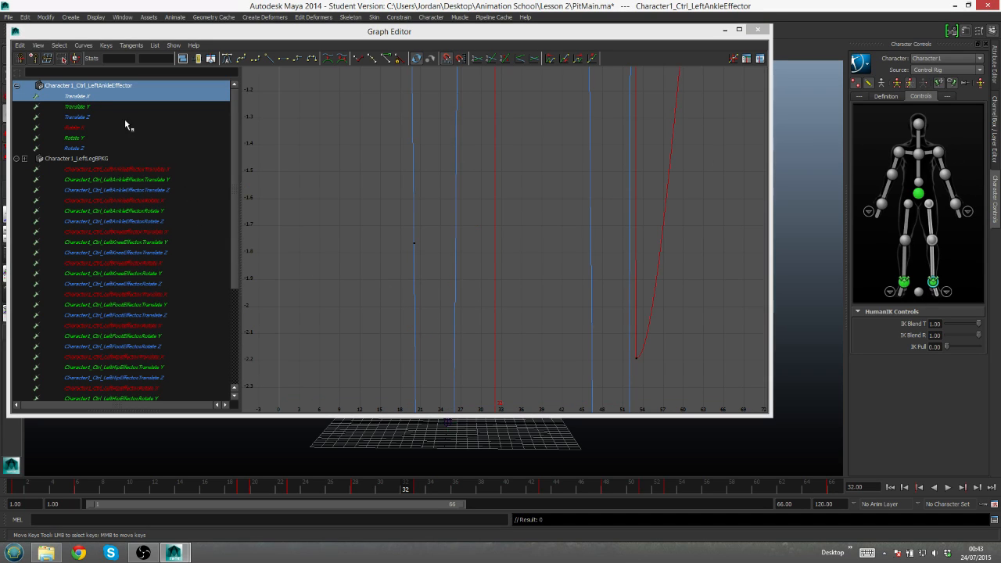
pyautogui.click(92, 107)
pyautogui.press('f')
pyautogui.moveTo(460, 138); pyautogui.dragTo(472, 160)
pyautogui.press('Delete')
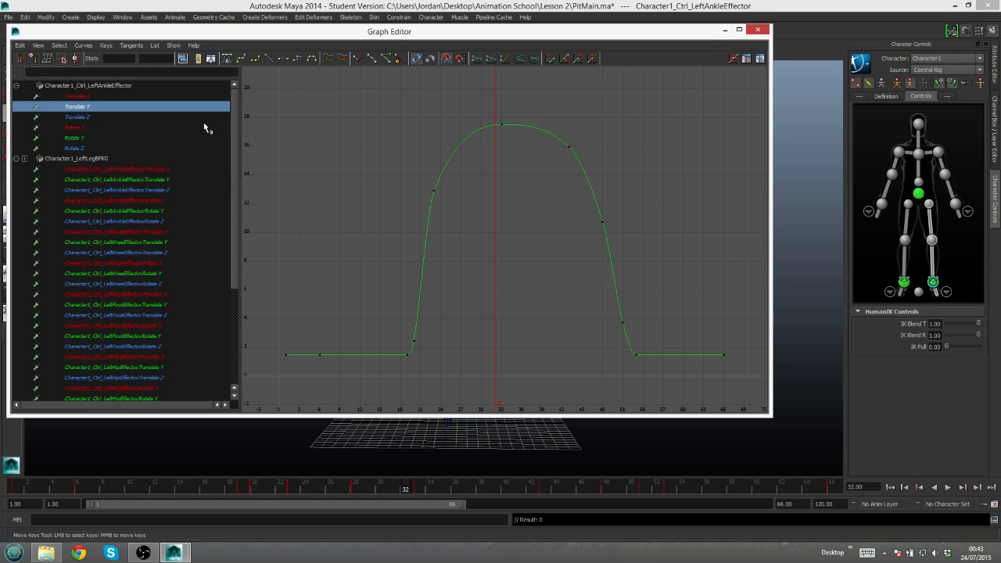
# - Examine the left ankle's Translate Z curve, then minimize the Graph Editor and play back the jump
pyautogui.click(75, 118)
pyautogui.press('f')
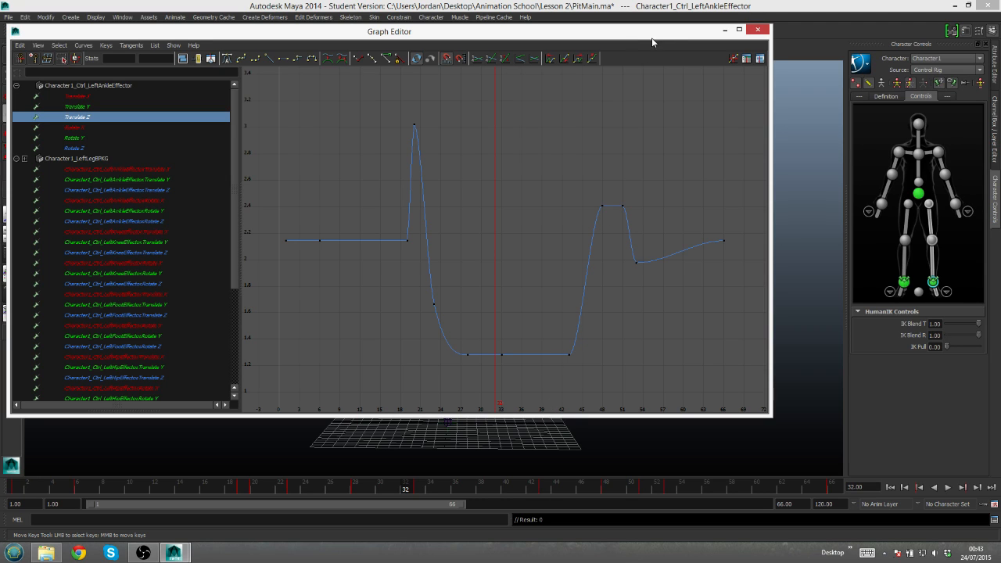
pyautogui.click(725, 30)
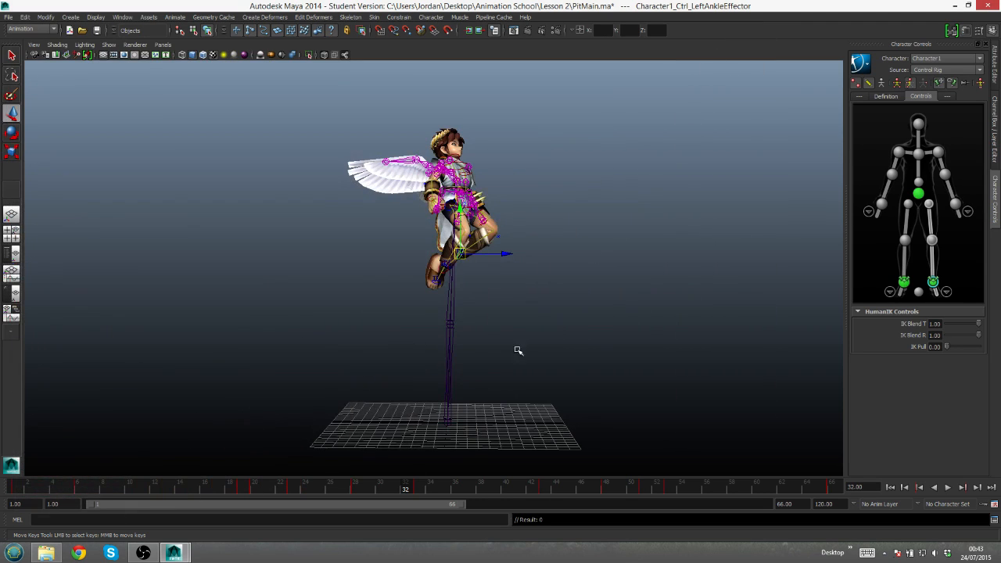
pyautogui.hotkey('alt', 'v')
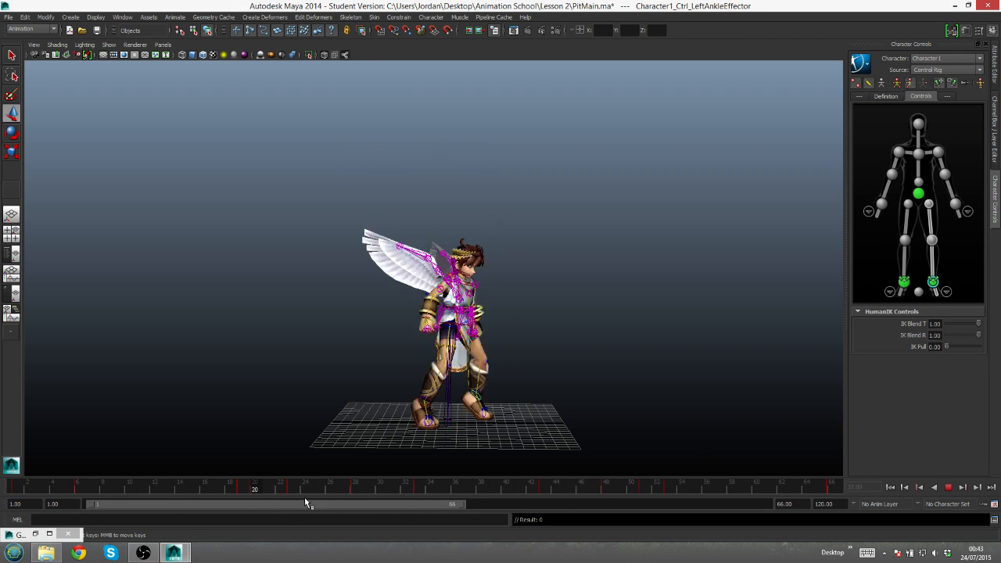
pyautogui.moveTo(578, 458); pyautogui.dragTo(529, 490)
pyautogui.moveTo(390, 511); pyautogui.dragTo(329, 518)
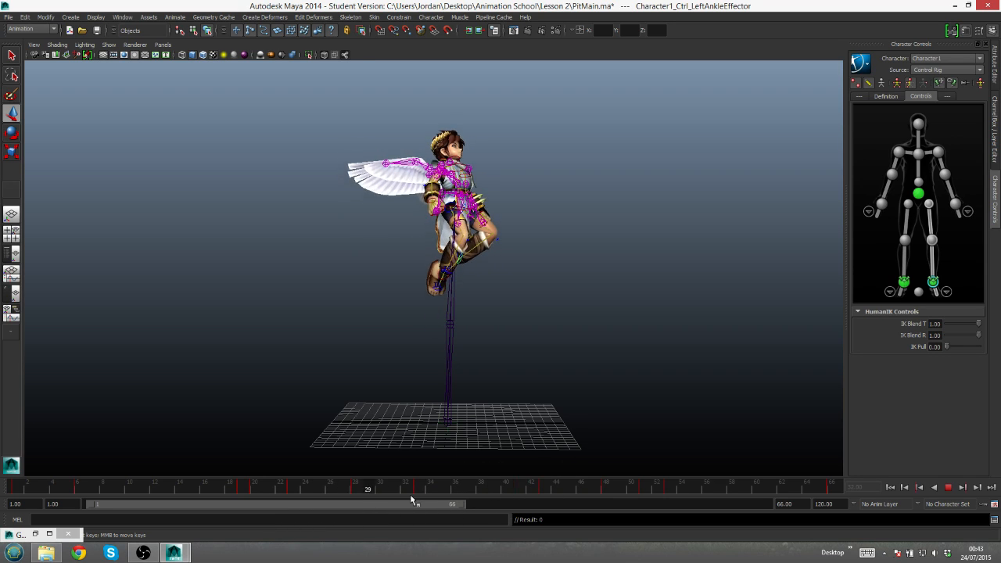
pyautogui.click(948, 487)
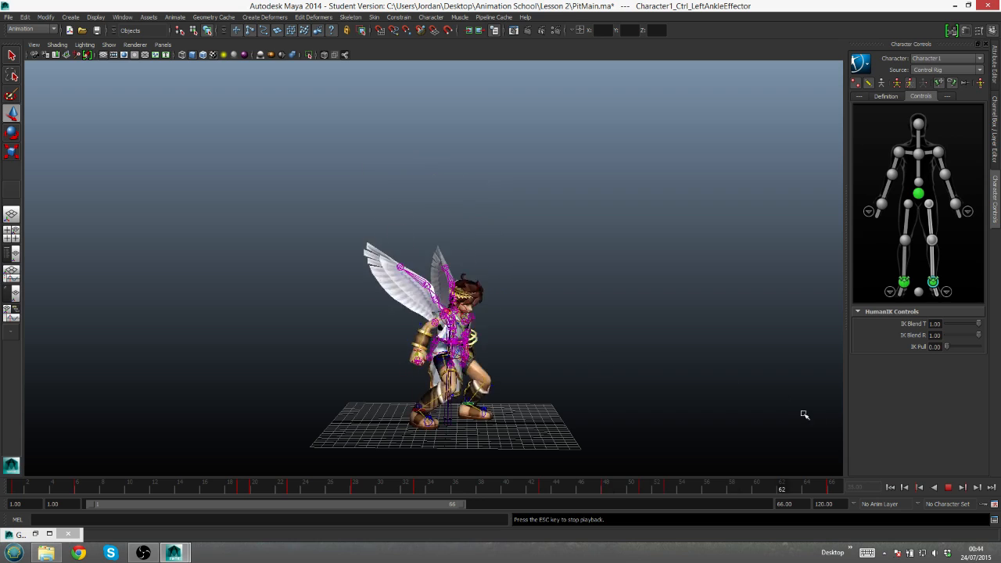
pyautogui.press('Escape')
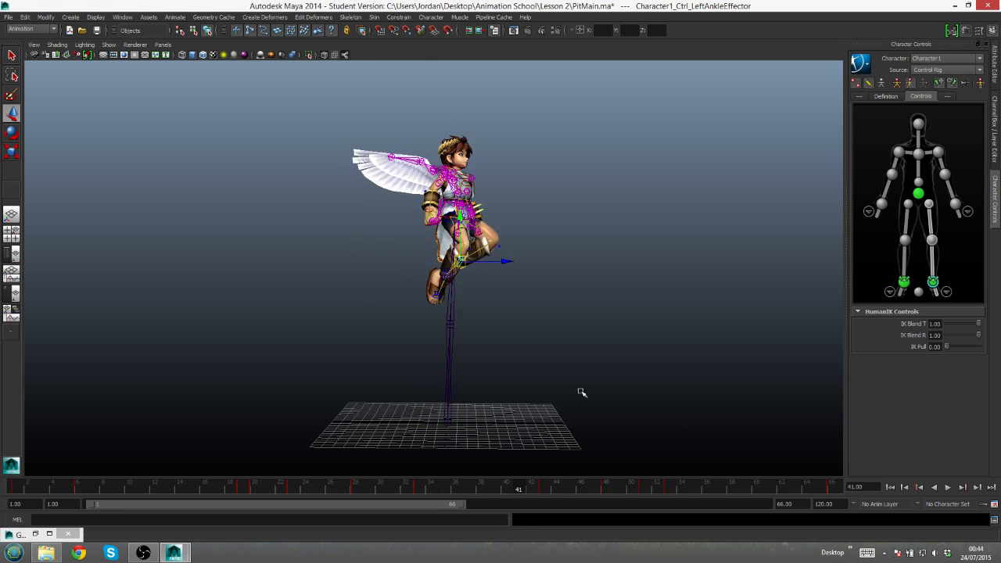
# - At frame 38, select both ankle effectors and raise them slightly, bringing the left ankle to a height of about 17.63
pyautogui.press('q')
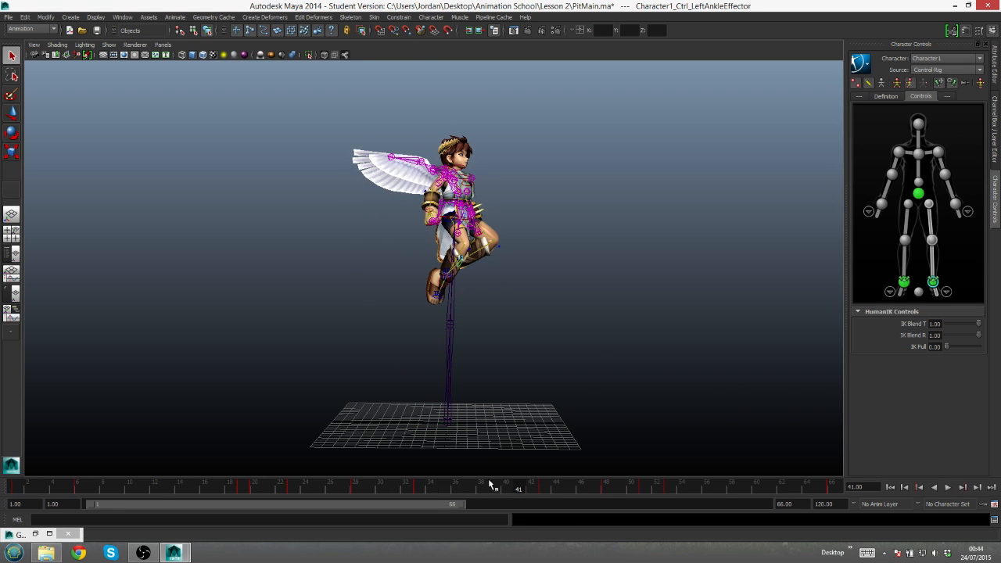
pyautogui.moveTo(501, 488); pyautogui.dragTo(481, 496)
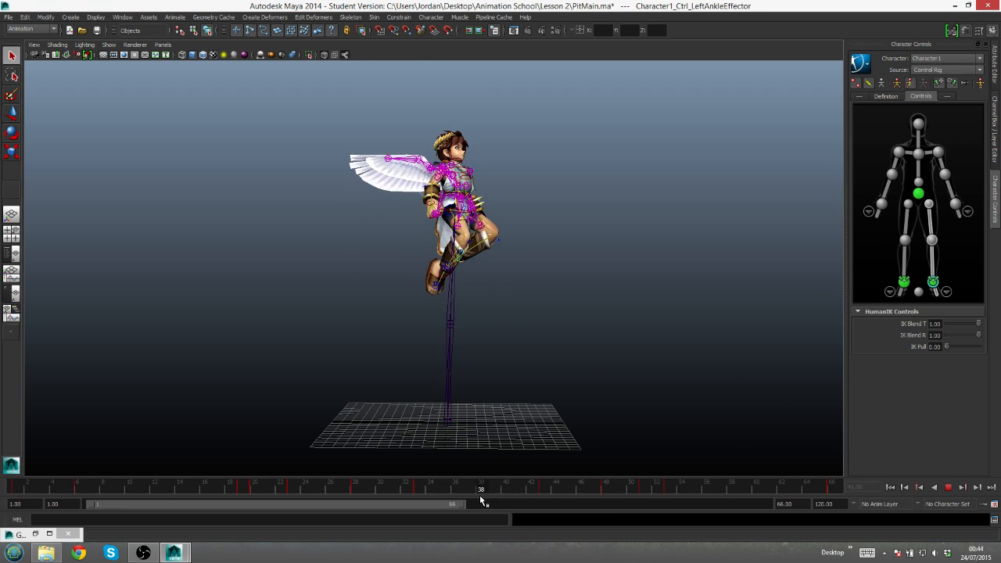
pyautogui.click(445, 273)
pyautogui.click(932, 282)
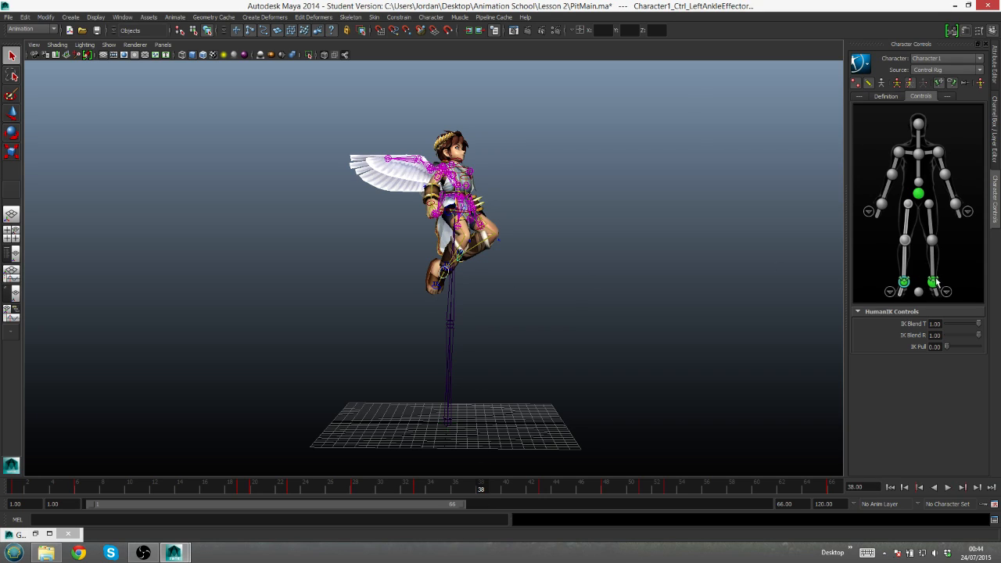
pyautogui.press('w')
pyautogui.moveTo(460, 209); pyautogui.dragTo(460, 208)
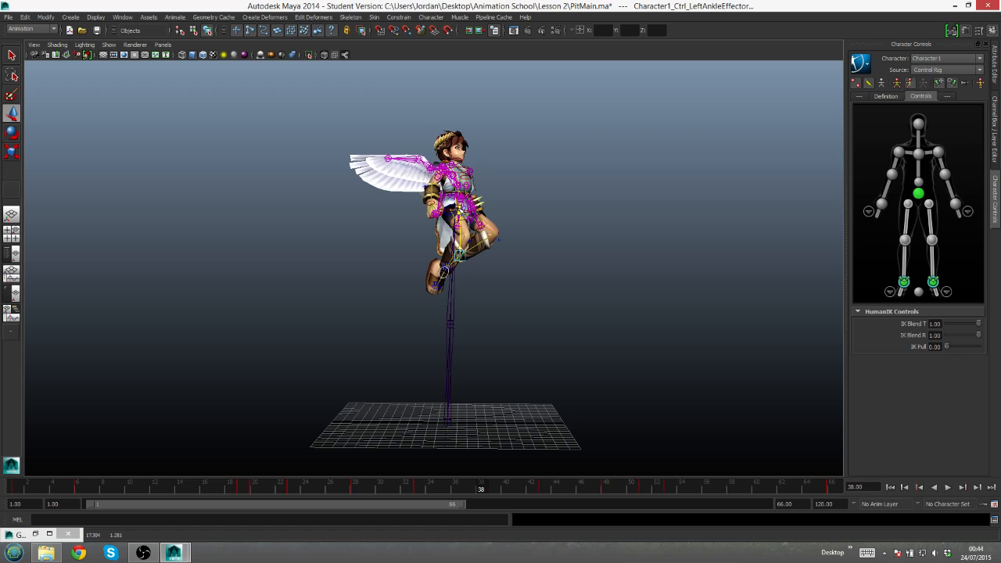
pyautogui.hotkey('ctrl', 'z')
pyautogui.moveTo(460, 209); pyautogui.dragTo(457, 209)
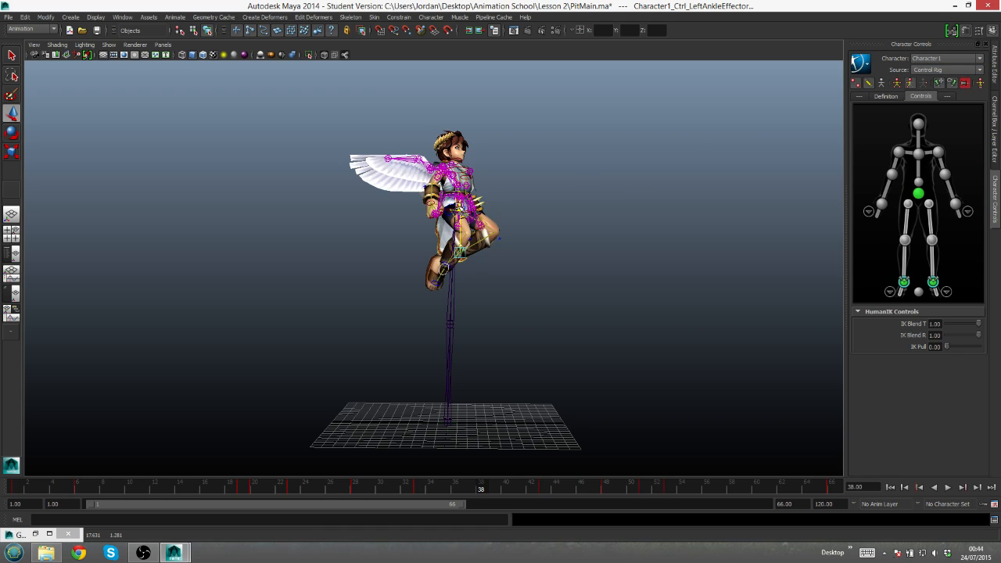
# - Play back the animation to check the adjusted ankle motion at the peak of the jump
pyautogui.press('q')
pyautogui.hotkey('alt', 'v')
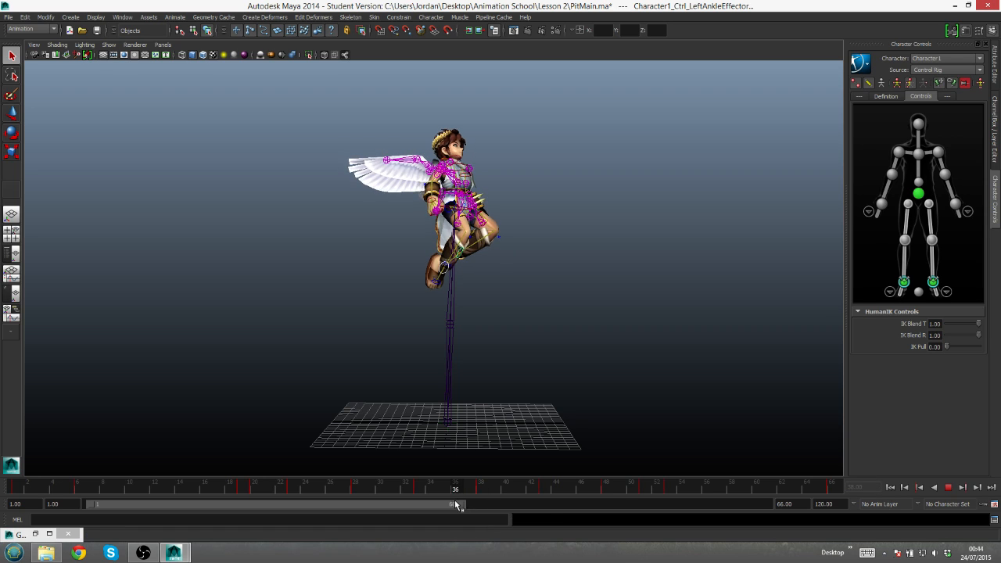
pyautogui.press('Escape')
pyautogui.click(947, 487)
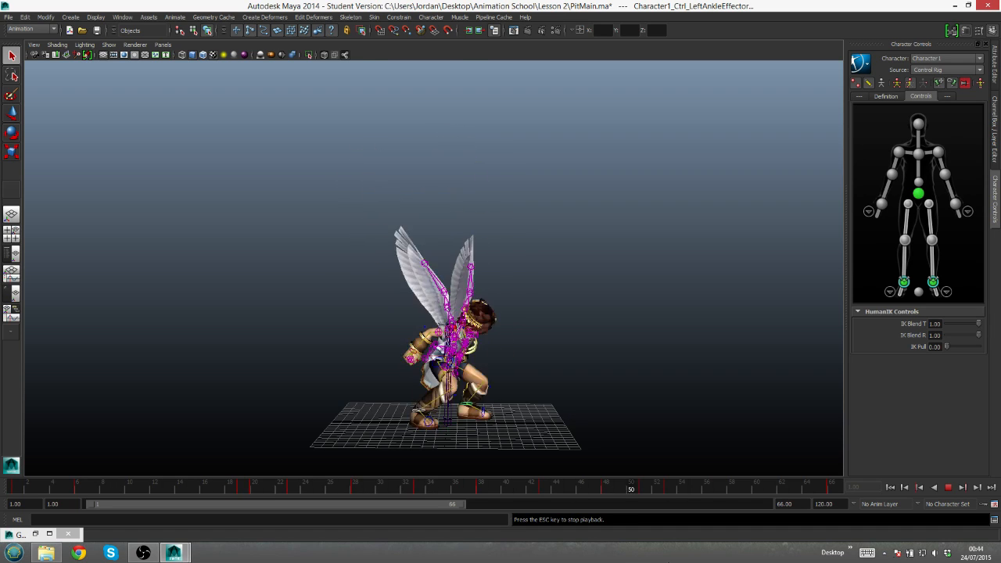
pyautogui.click(948, 488)
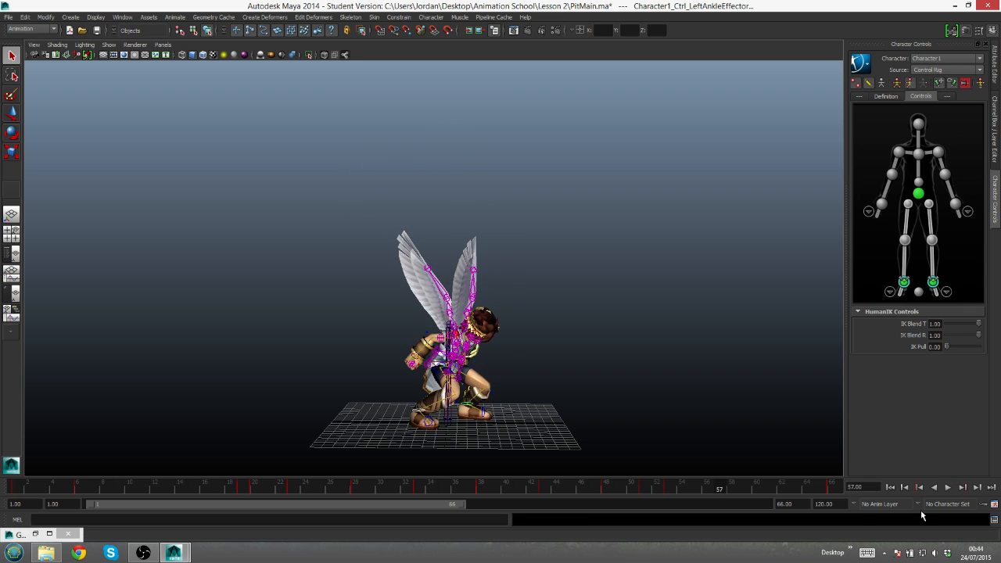
# - Scrub the crouch from frame 1 to 19 and highlight that anticipation range on the timeline
pyautogui.click(15, 489)
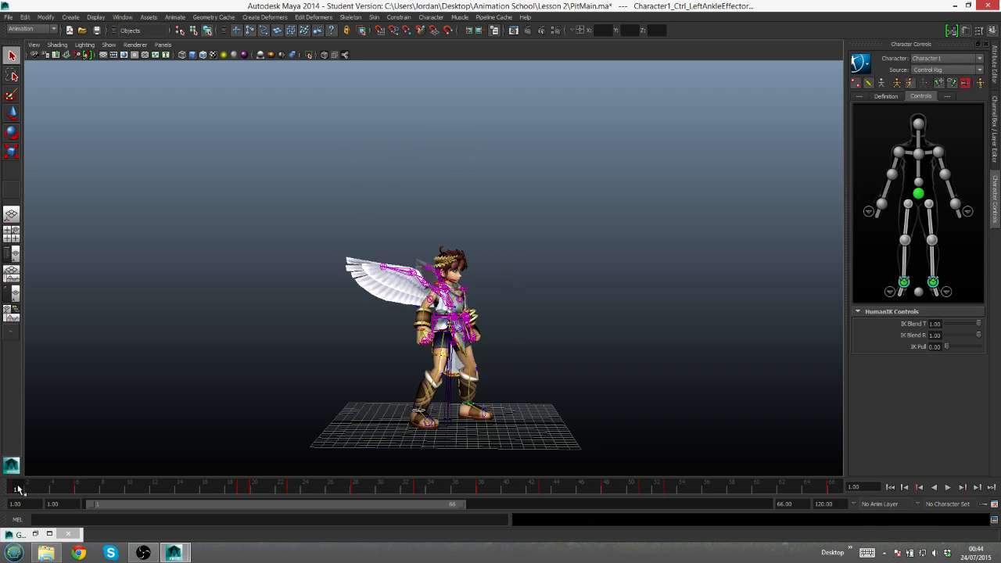
pyautogui.moveTo(20, 490)
pyautogui.mouseDown()
pyautogui.moveTo(257, 491)
pyautogui.moveTo(242, 491)
pyautogui.mouseUp()
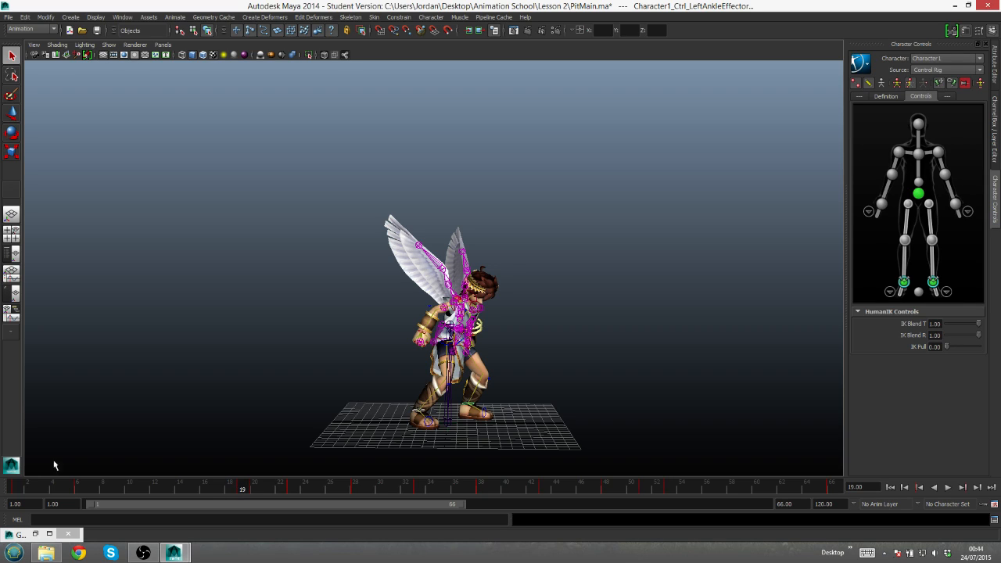
pyautogui.click(18, 488)
pyautogui.click(243, 490)
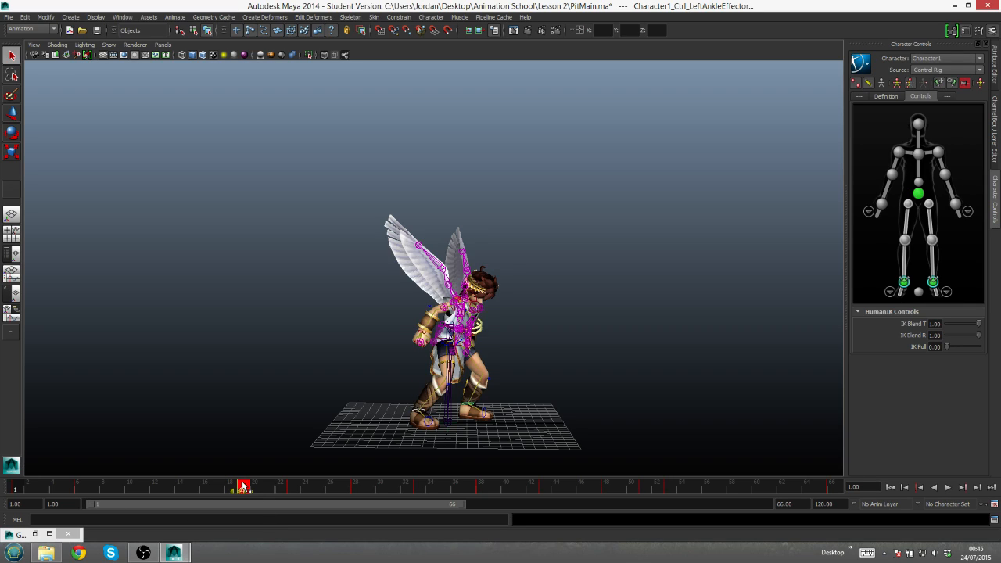
pyautogui.moveTo(24, 487)
pyautogui.mouseDown()
pyautogui.moveTo(240, 496)
pyautogui.moveTo(249, 523)
pyautogui.mouseUp()
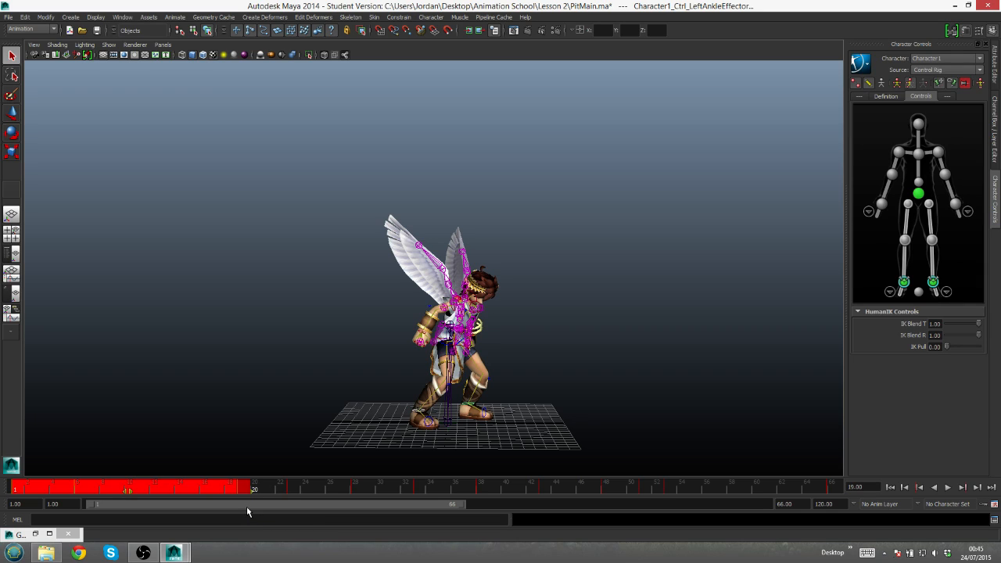
pyautogui.click(319, 490)
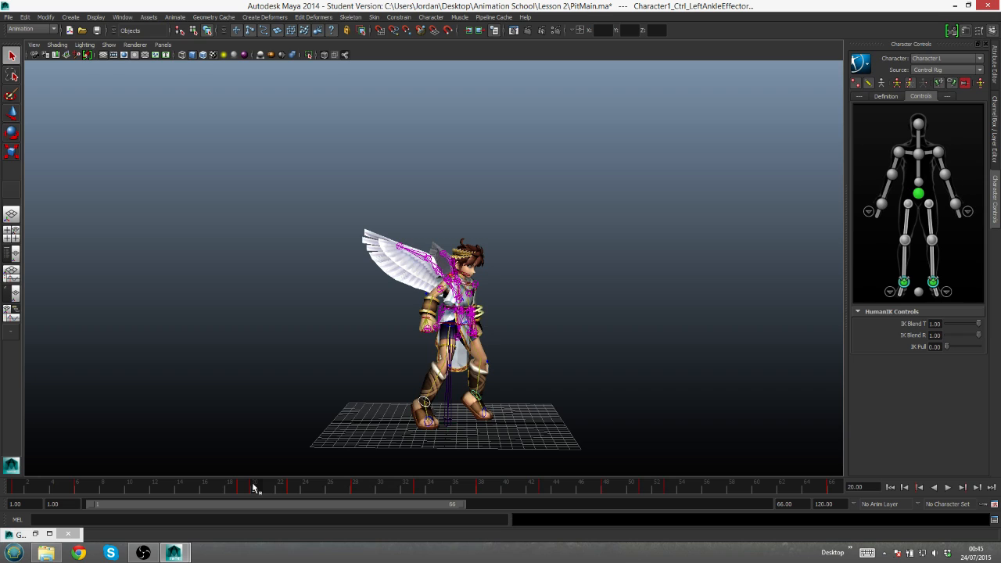
# - Highlight the jump range from frame 20 to 53 and the landing range from frame 53 to 66 on the timeline
pyautogui.keyDown('shift'); pyautogui.moveTo(253, 488); pyautogui.dragTo(665, 490); pyautogui.keyUp('shift')
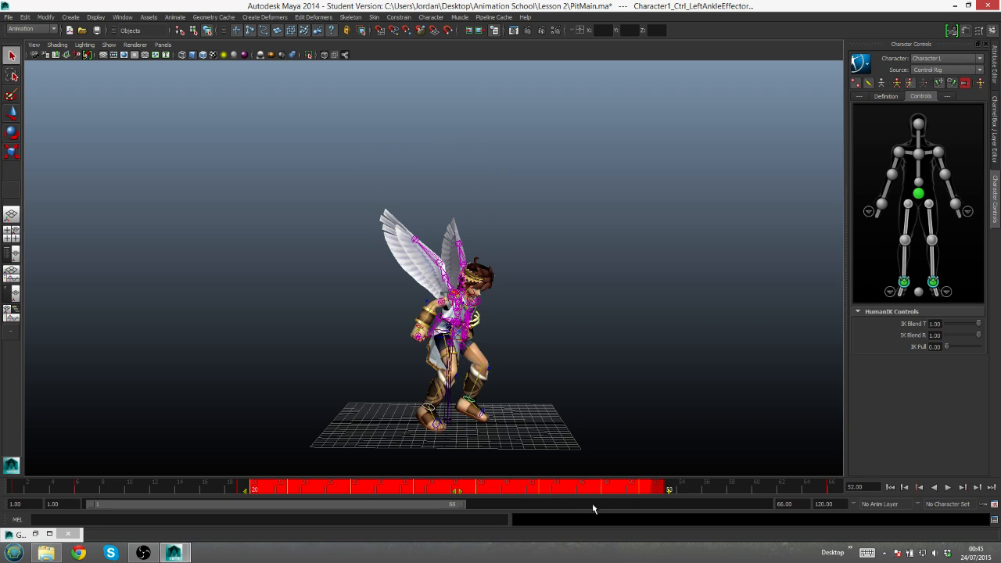
pyautogui.click(722, 488)
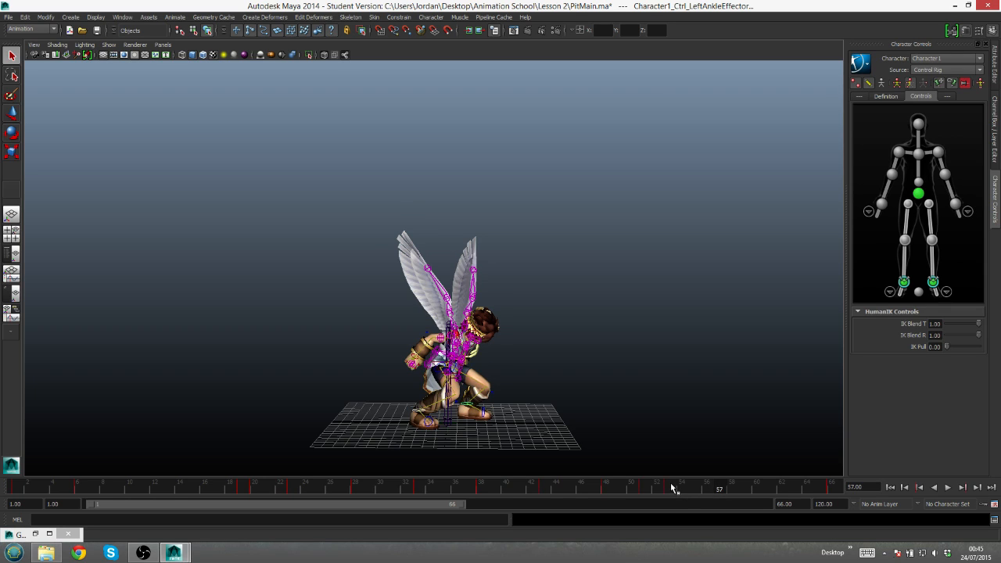
pyautogui.click(671, 488)
pyautogui.keyDown('shift'); pyautogui.moveTo(671, 490); pyautogui.dragTo(841, 488); pyautogui.keyUp('shift')
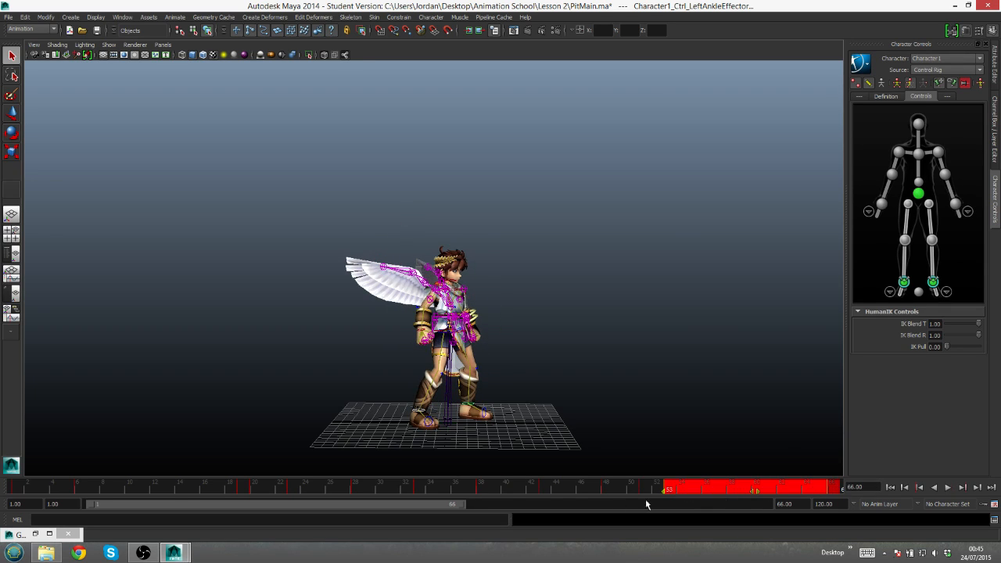
pyautogui.click(341, 487)
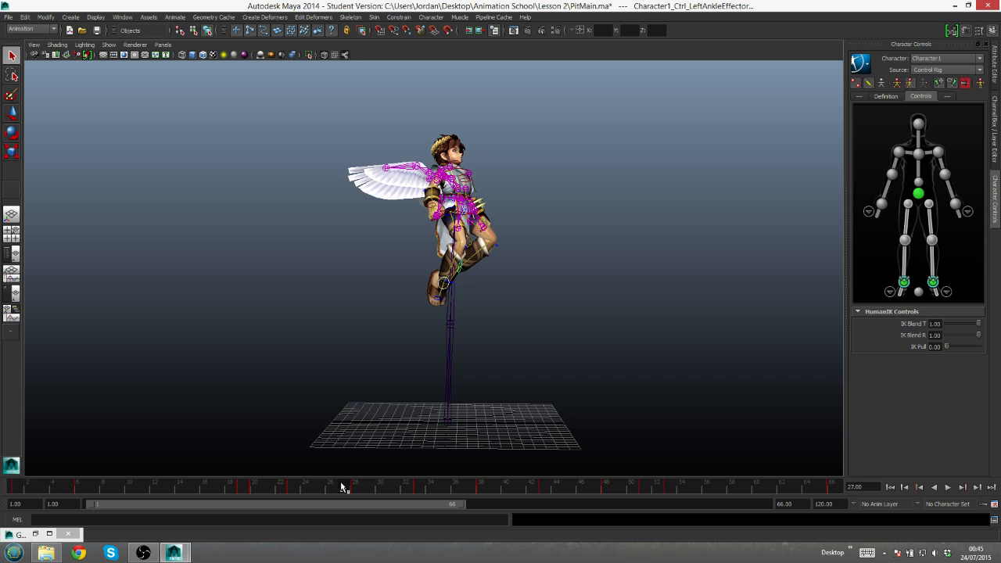
# - Scrub and play the crouch, jump and landing through to frame 66 to review each phase
pyautogui.moveTo(241, 491); pyautogui.dragTo(436, 467)
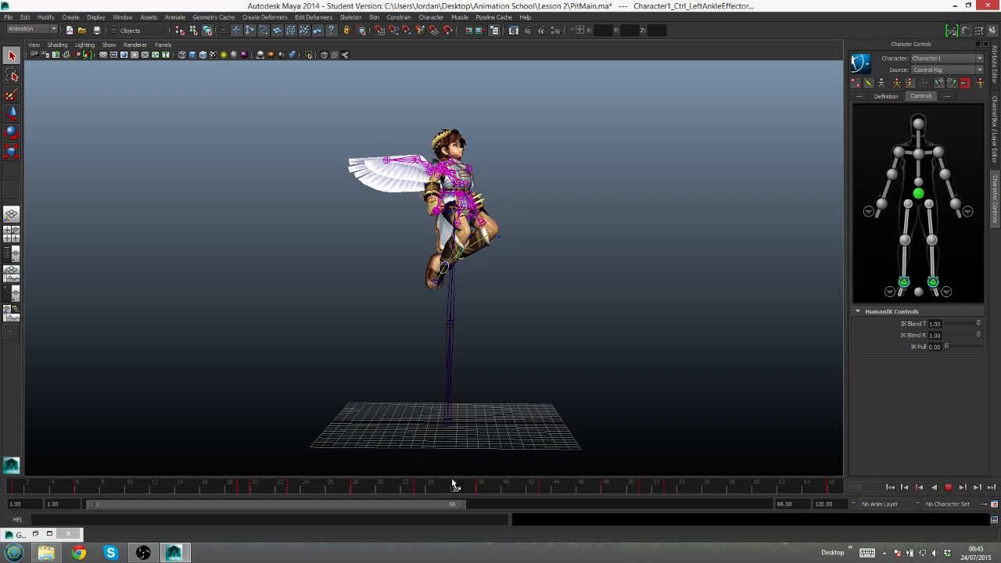
pyautogui.click(419, 491)
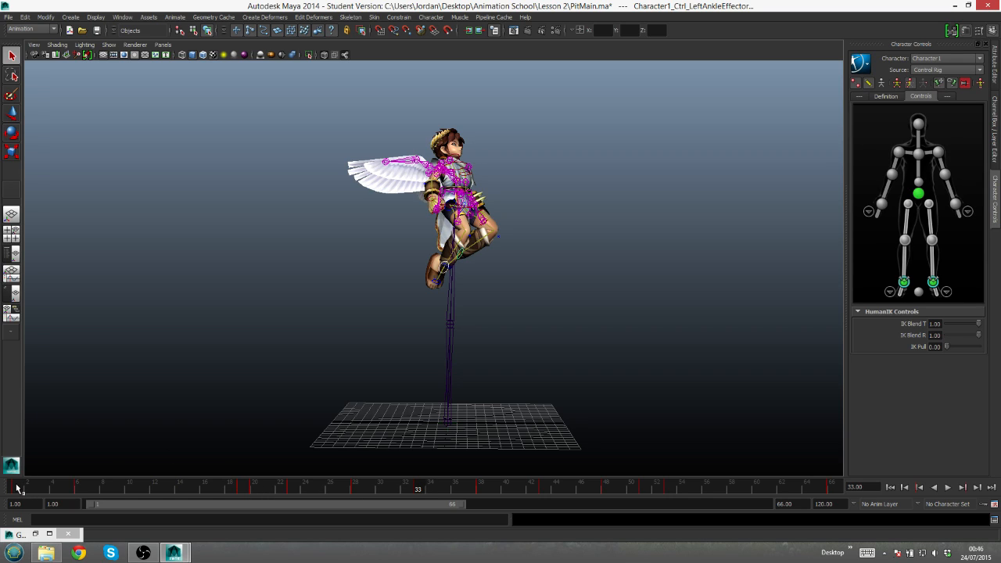
pyautogui.hotkey('alt', 'v')
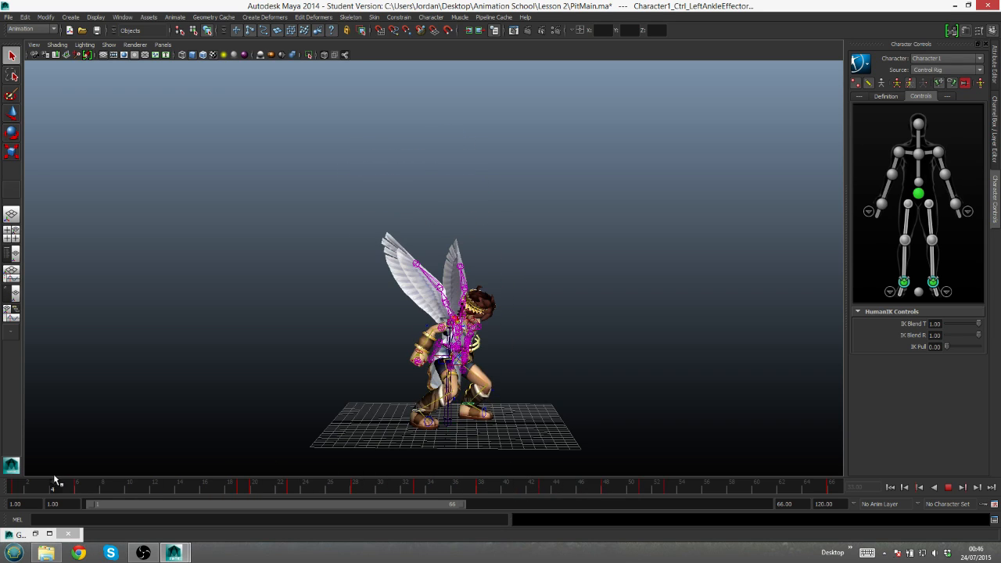
pyautogui.moveTo(6, 488)
pyautogui.mouseDown()
pyautogui.moveTo(70, 491)
pyautogui.moveTo(108, 479)
pyautogui.moveTo(286, 501)
pyautogui.moveTo(246, 492)
pyautogui.moveTo(268, 490)
pyautogui.moveTo(231, 495)
pyautogui.moveTo(268, 495)
pyautogui.mouseUp()
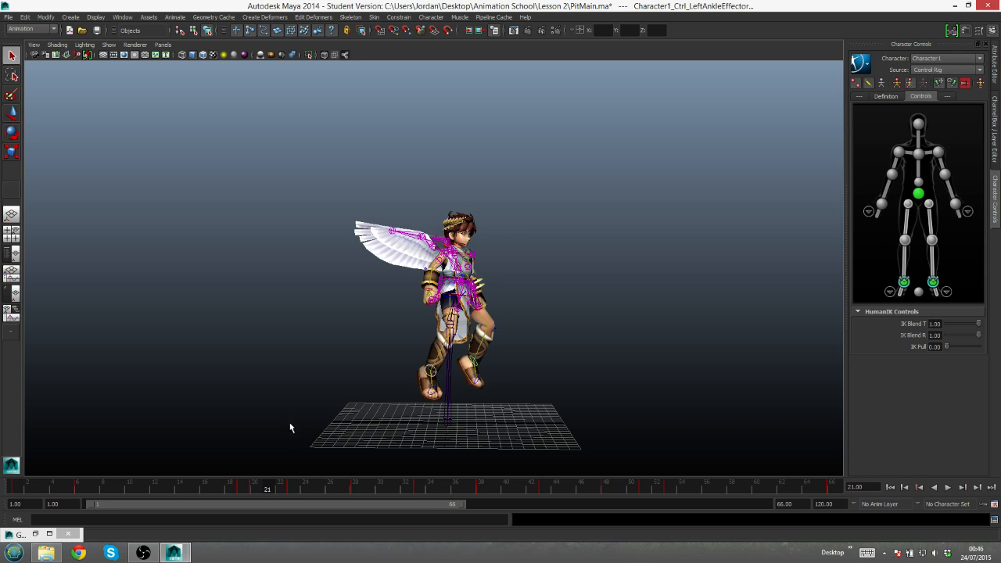
pyautogui.moveTo(277, 488); pyautogui.dragTo(832, 491)
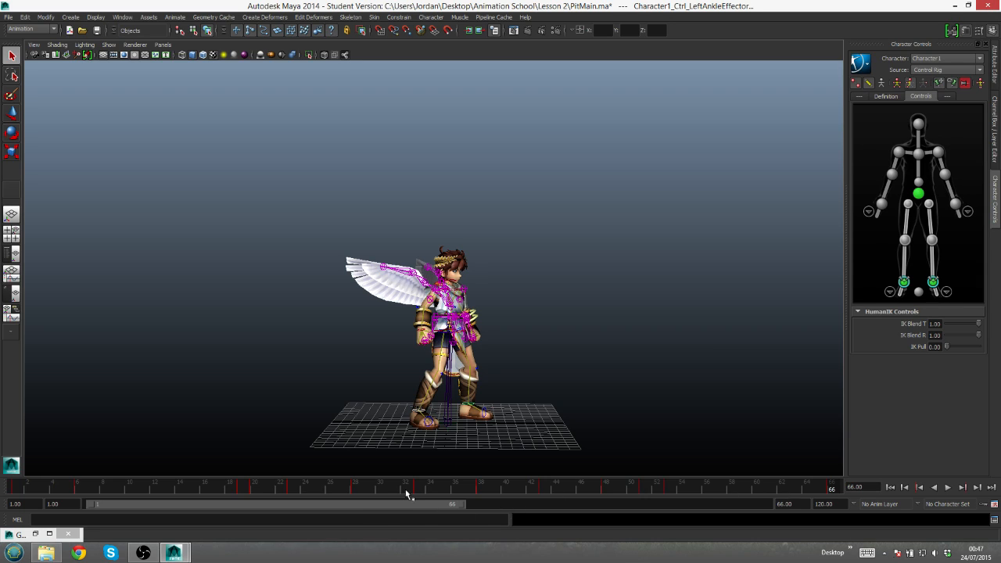
# - At frame 21, lower both ankle effectors slightly so the legs extend more at takeoff
pyautogui.click(267, 491)
pyautogui.hotkey('alt', 'v')
pyautogui.hotkey('alt', 'v')
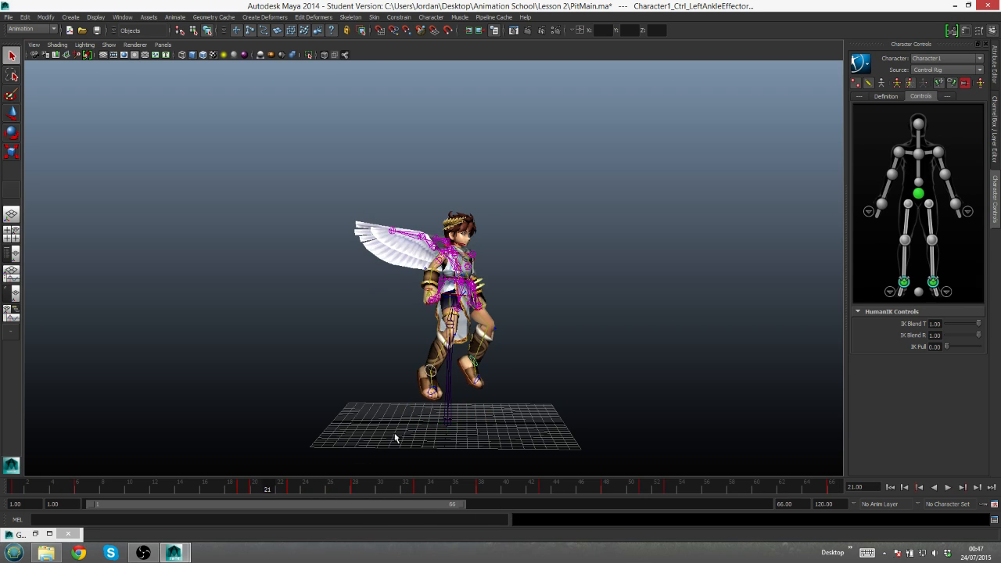
pyautogui.press('w')
pyautogui.moveTo(472, 315); pyautogui.dragTo(479, 320)
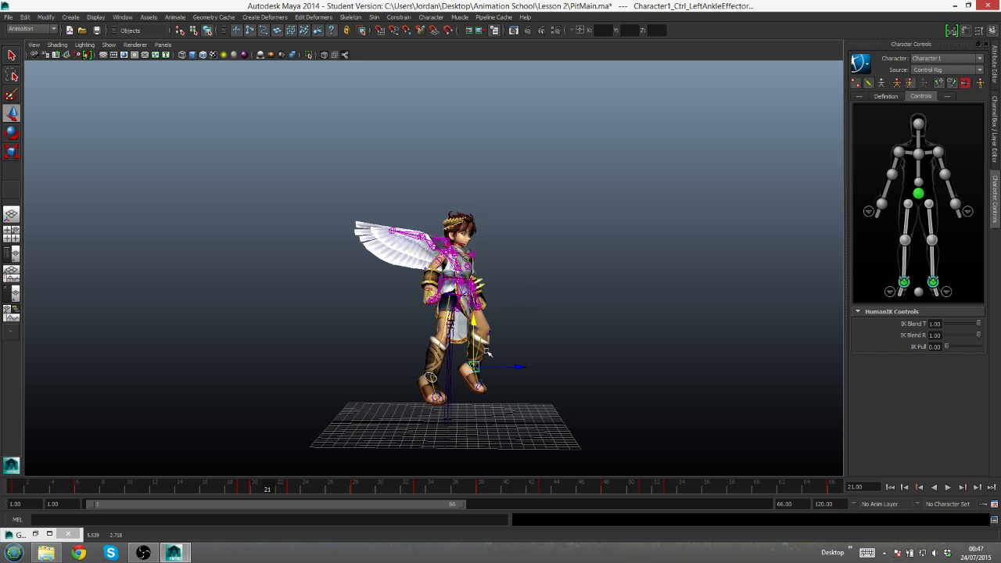
# - Rotate the right ankle effector at frame 21 to point the toes further down, and check the motion from the takeoff
pyautogui.click(904, 282)
pyautogui.press('e')
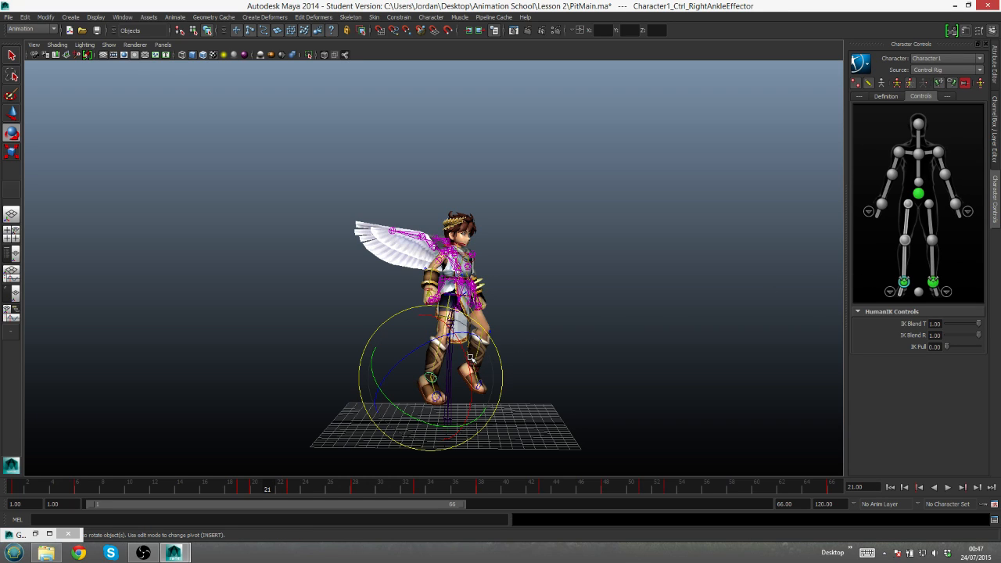
pyautogui.moveTo(468, 365); pyautogui.dragTo(468, 389)
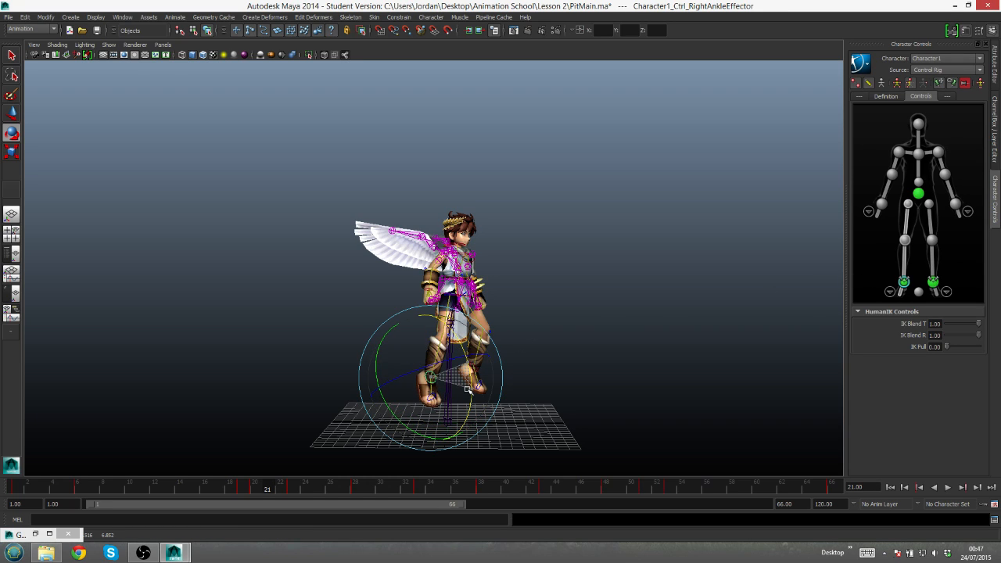
pyautogui.press('q')
pyautogui.click(478, 373)
pyautogui.hotkey('alt', 'v')
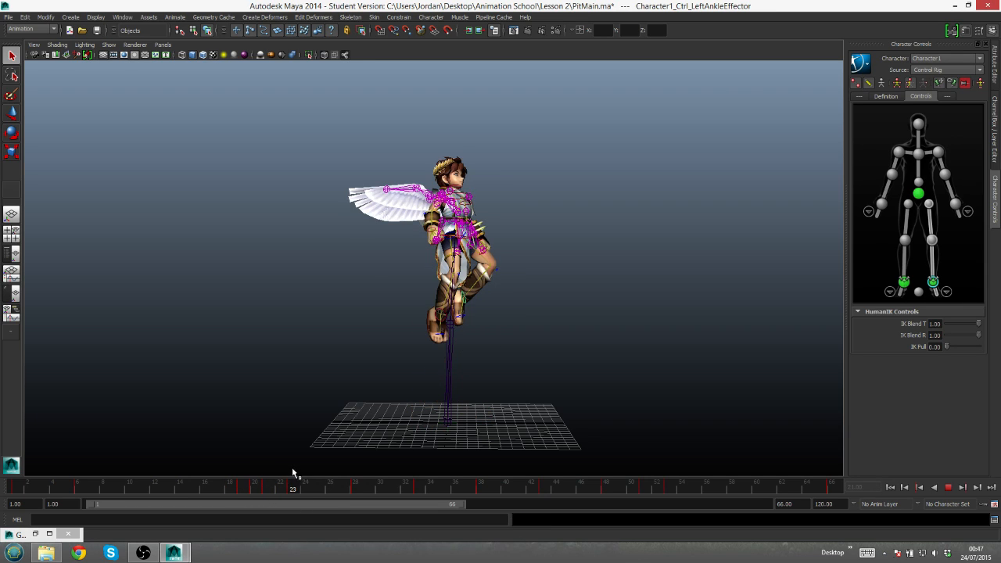
# - At frame 21, move the left ankle effector slightly backward and the right ankle effector slightly forward, bringing the feet closer together
pyautogui.click(269, 492)
pyautogui.press('w')
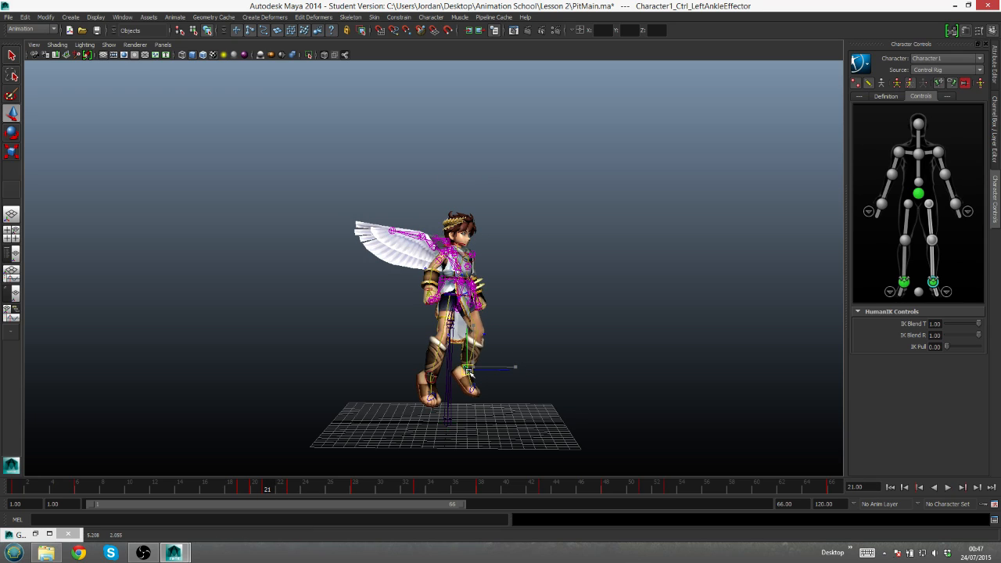
pyautogui.moveTo(469, 371); pyautogui.dragTo(466, 373)
pyautogui.press('q')
pyautogui.click(436, 389)
pyautogui.press('w')
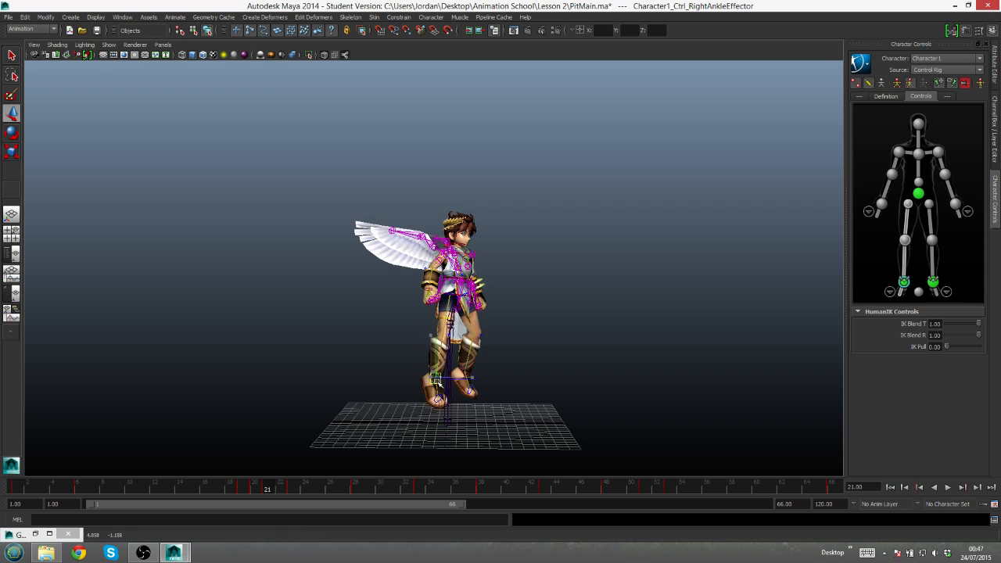
pyautogui.moveTo(439, 383); pyautogui.dragTo(438, 383)
# - At frame 21, rotate the left foot effector slightly, undoing the first attempt, and reselect the left ankle effector
pyautogui.press('e')
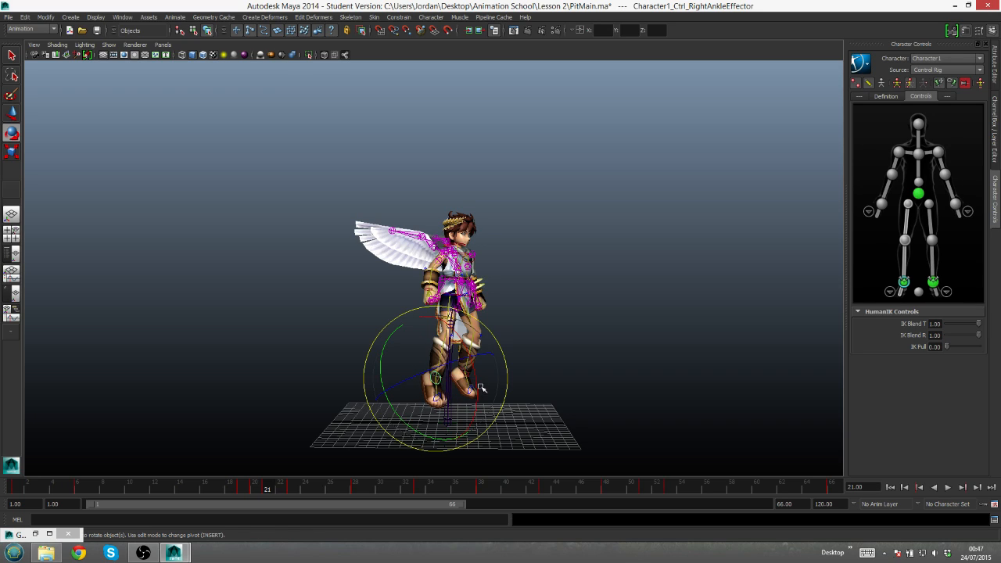
pyautogui.click(472, 391)
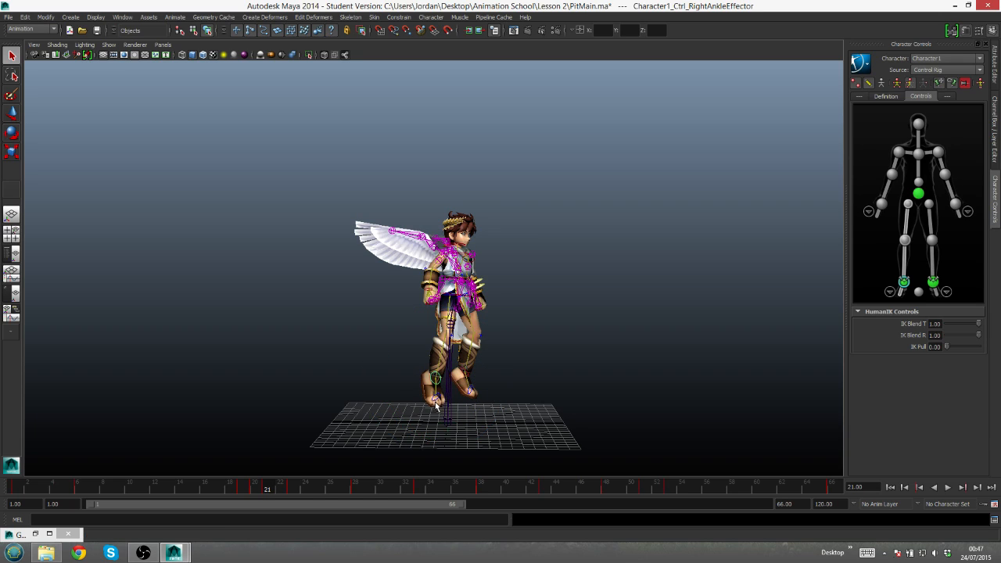
pyautogui.click(471, 390)
pyautogui.moveTo(472, 390); pyautogui.dragTo(479, 414)
pyautogui.hotkey('ctrl', 'z')
pyautogui.click(479, 411)
pyautogui.click(469, 389)
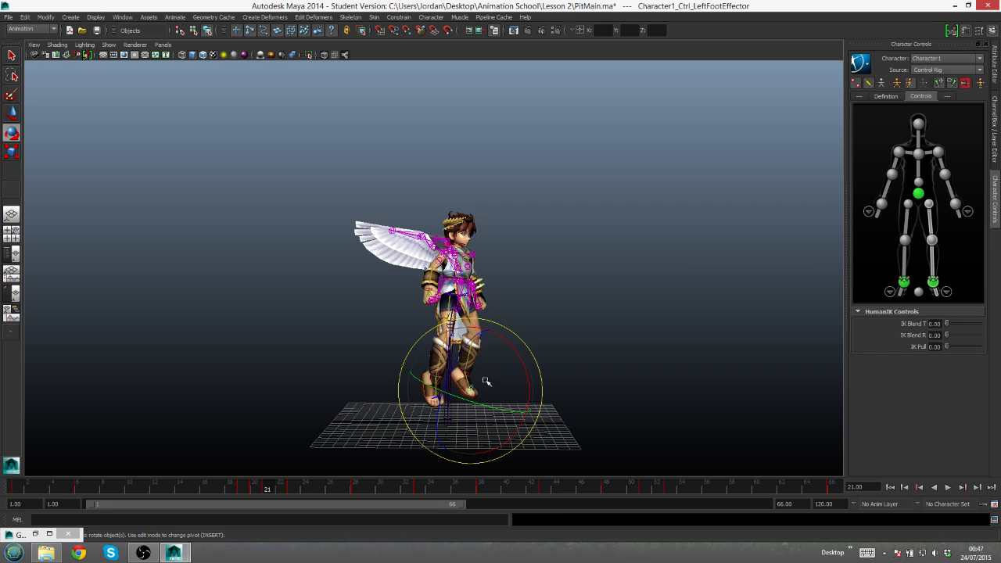
pyautogui.moveTo(523, 378); pyautogui.dragTo(522, 379)
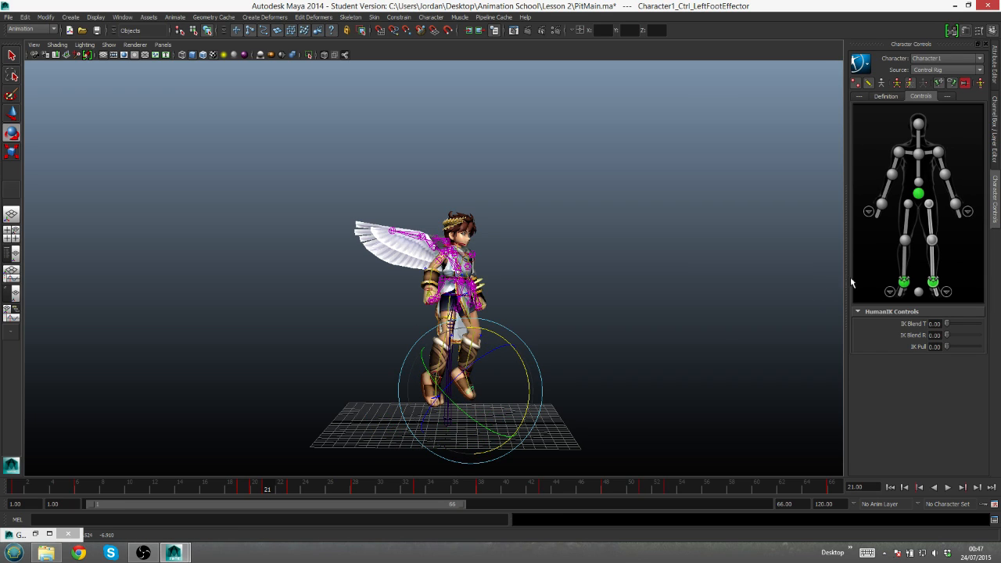
pyautogui.click(932, 281)
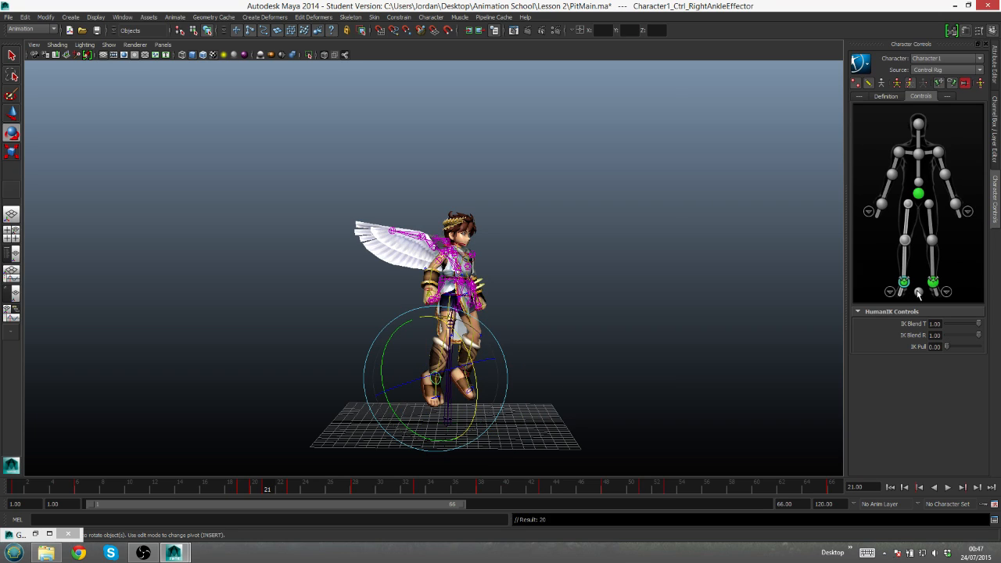
pyautogui.press('q')
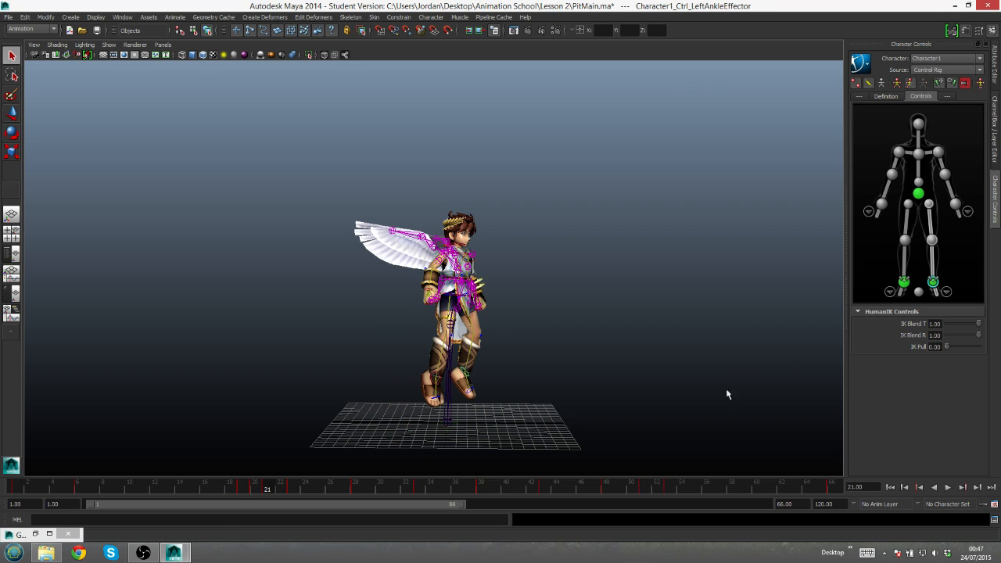
# - Play back the full jump animation and inspect the refined takeoff from slightly different viewing angles
pyautogui.hotkey('alt', 'v')
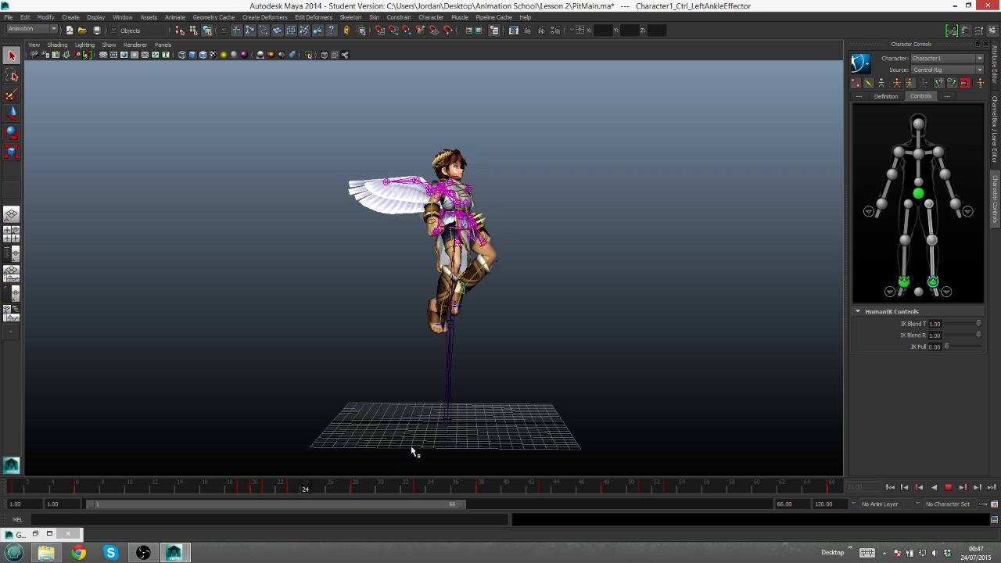
pyautogui.click(948, 489)
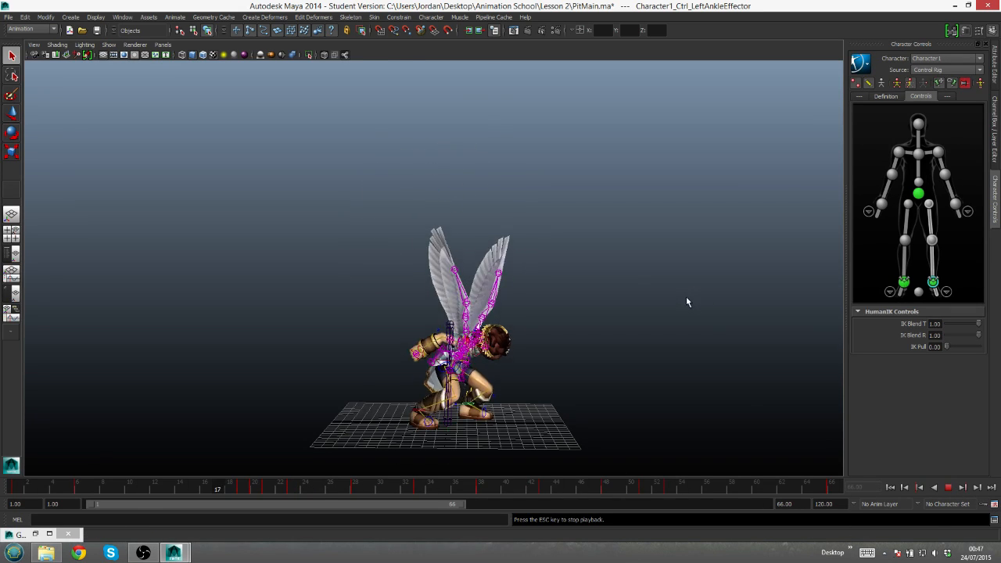
pyautogui.keyDown('alt'); pyautogui.moveTo(536, 313); pyautogui.dragTo(643, 299); pyautogui.keyUp('alt')
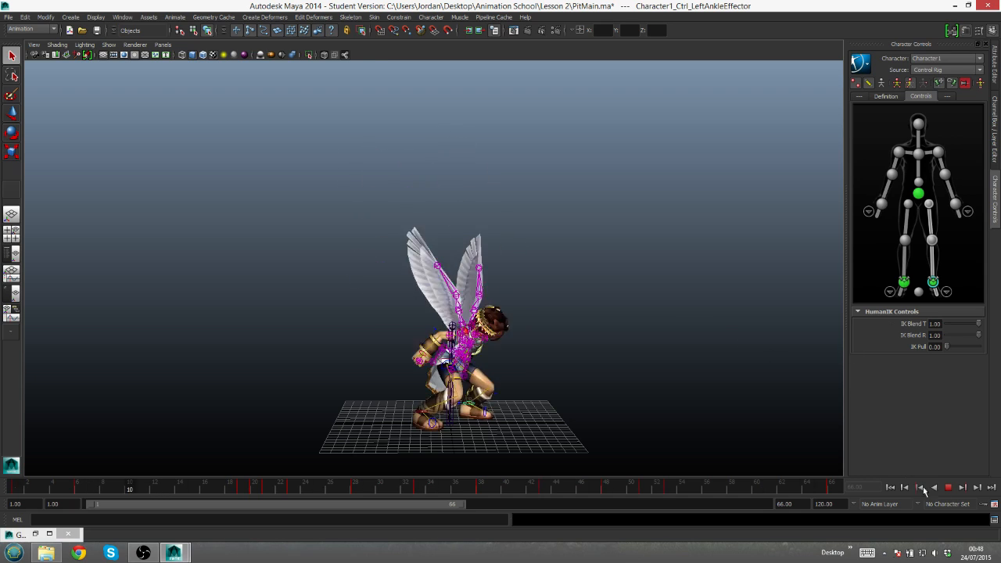
pyautogui.click(948, 487)
pyautogui.moveTo(521, 409)
pyautogui.keyDown('alt'); pyautogui.mouseDown()
pyautogui.moveTo(506, 395)
pyautogui.moveTo(524, 421)
pyautogui.mouseUp(); pyautogui.keyUp('alt')
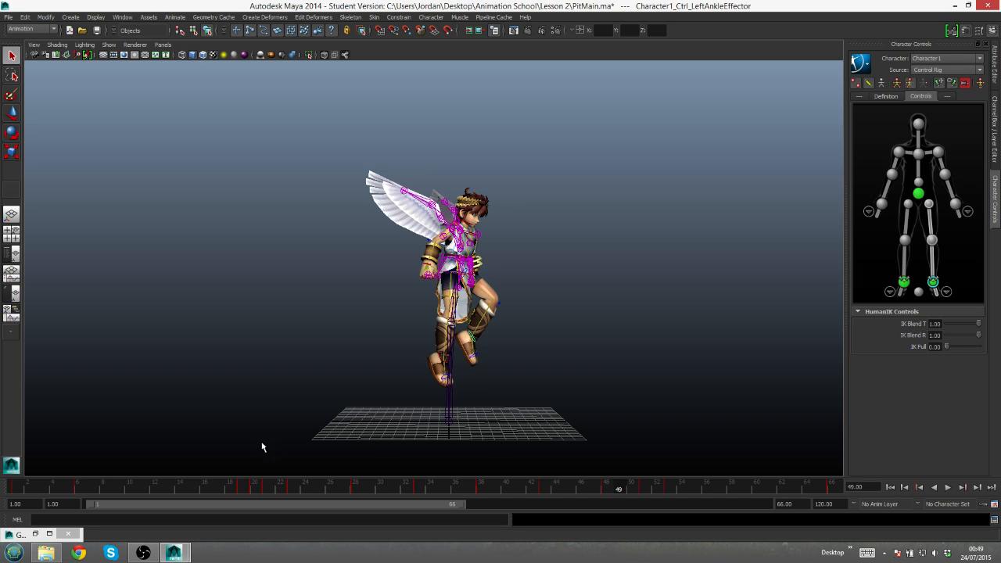
pyautogui.click(144, 553)
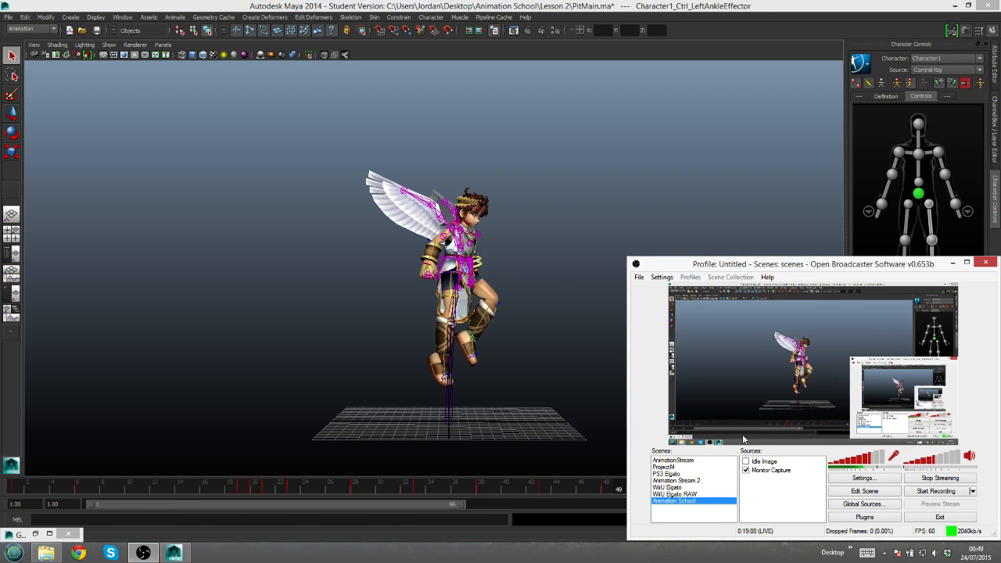